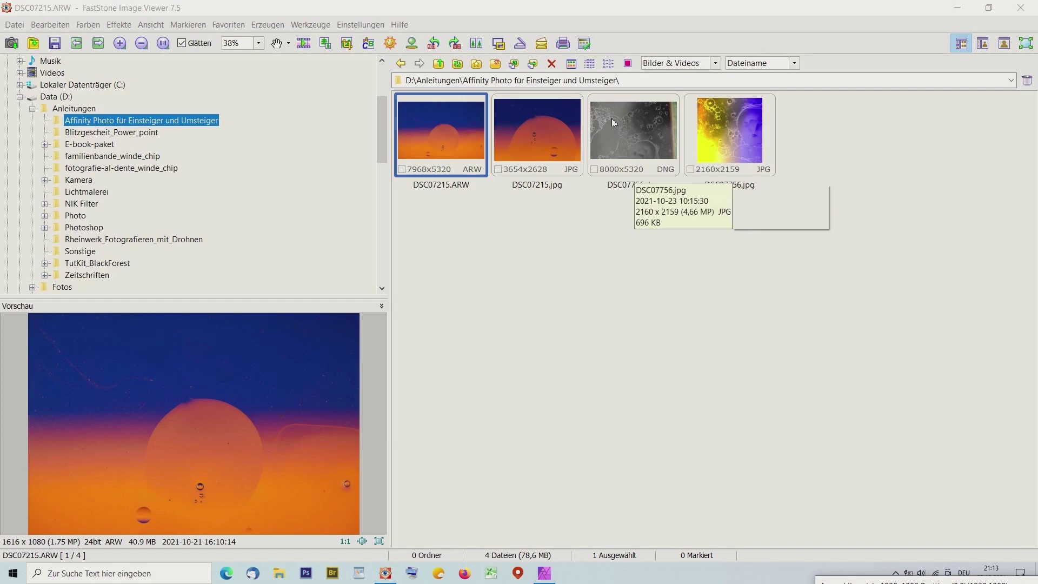
Step: Open the RAW file DSC07215.ARW in Affinity Photo for external editing
right_click(459, 140)
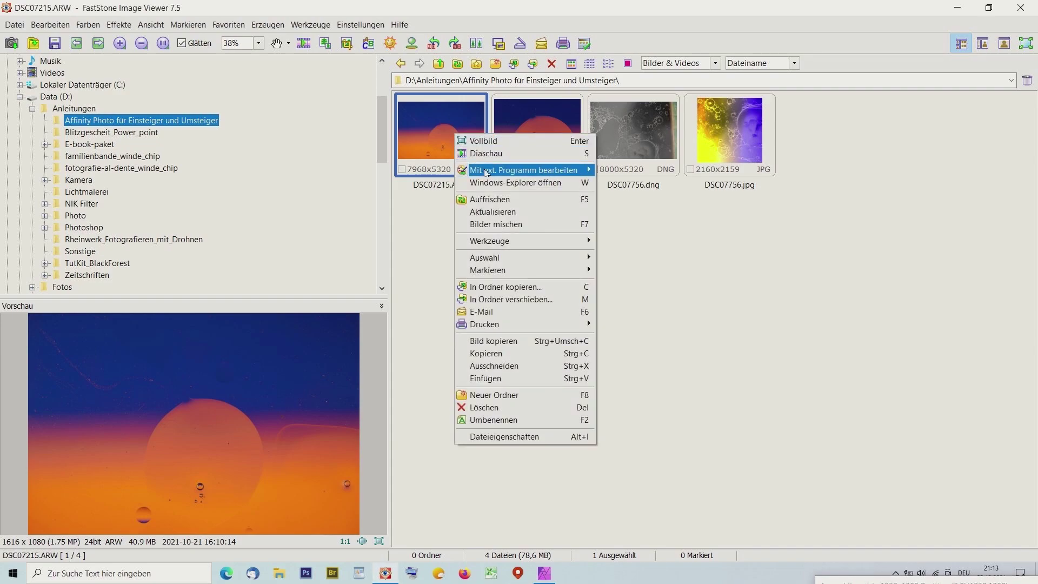
mouse_move(508, 171)
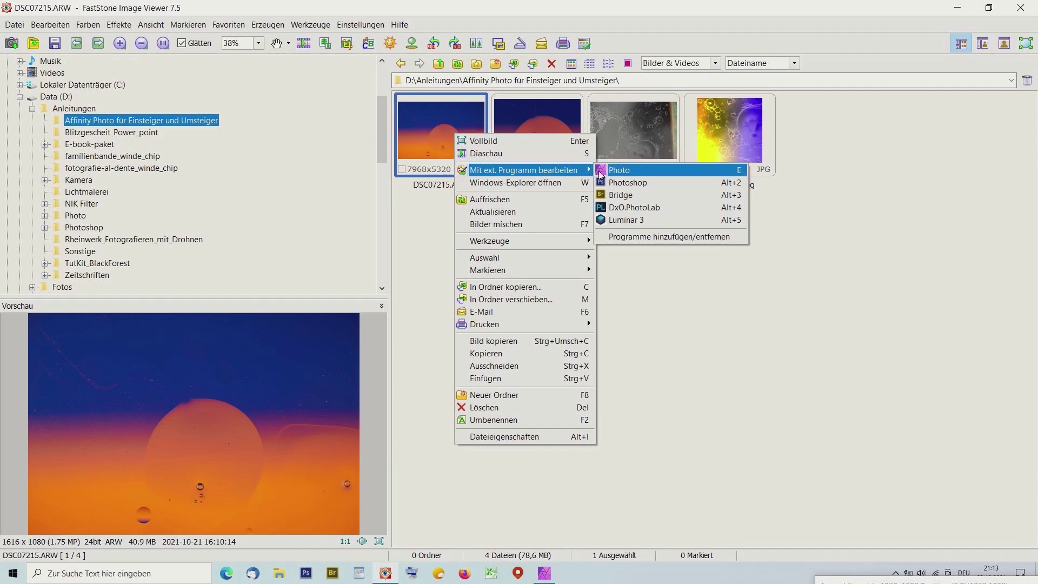
left_click(640, 171)
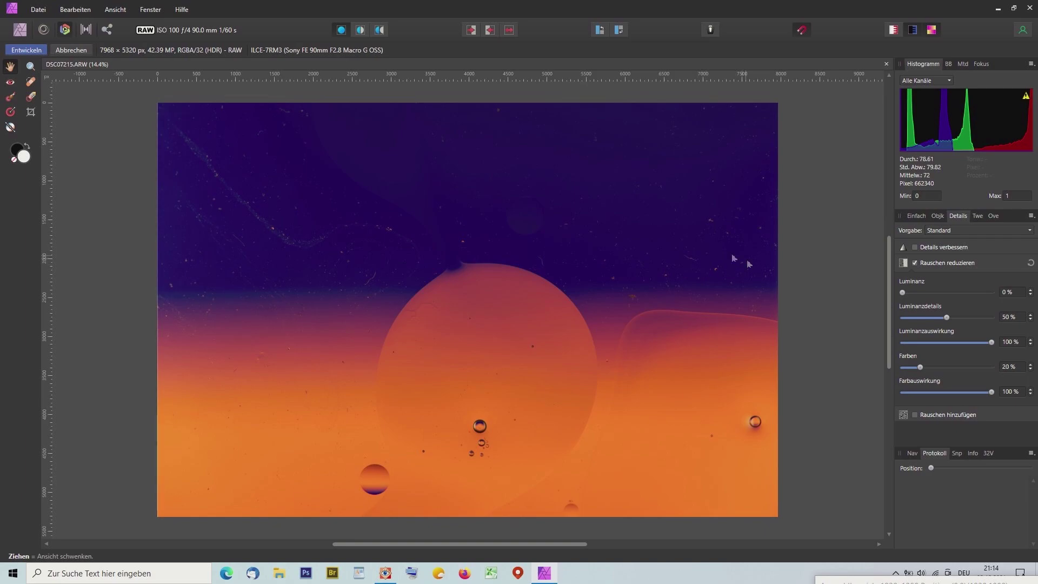
Step: Set the RAW image's contrast to -2 %, brightness to -4 % and clarity to -2 %
mouse_move(999, 142)
left_click(917, 216)
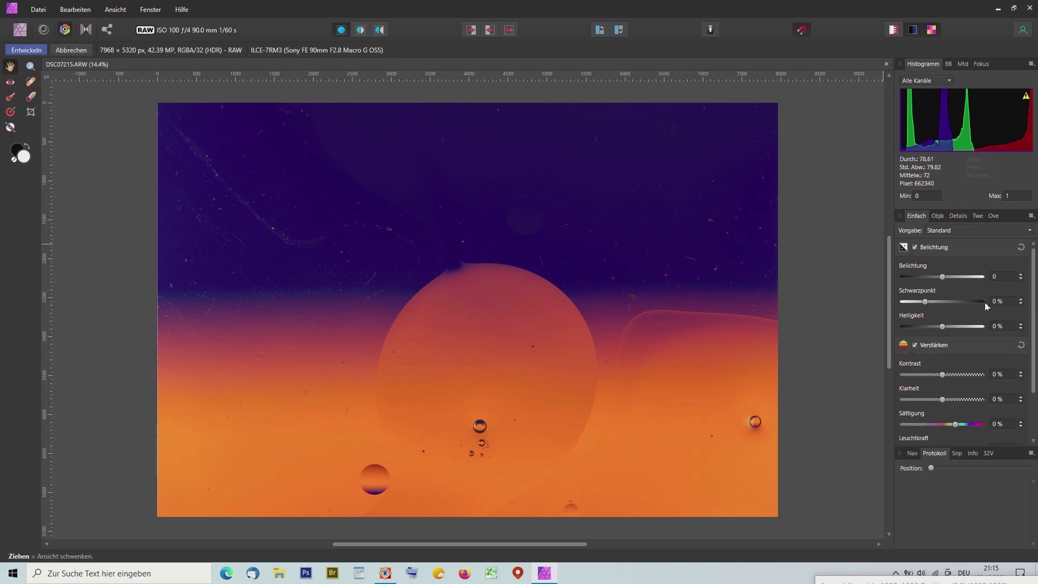
scroll(980, 338, "down", 3)
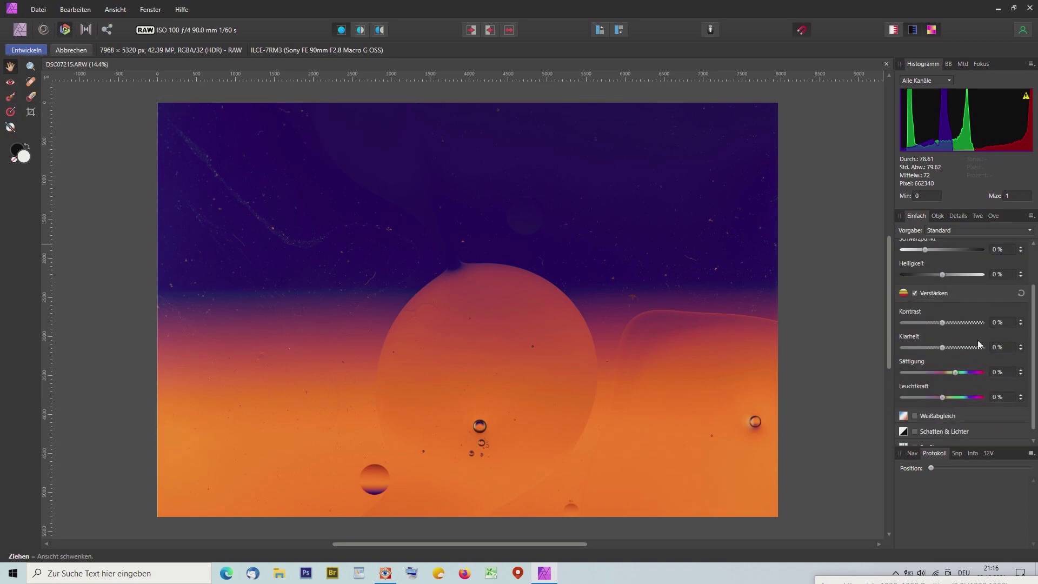
scroll(1006, 319, "down", 2)
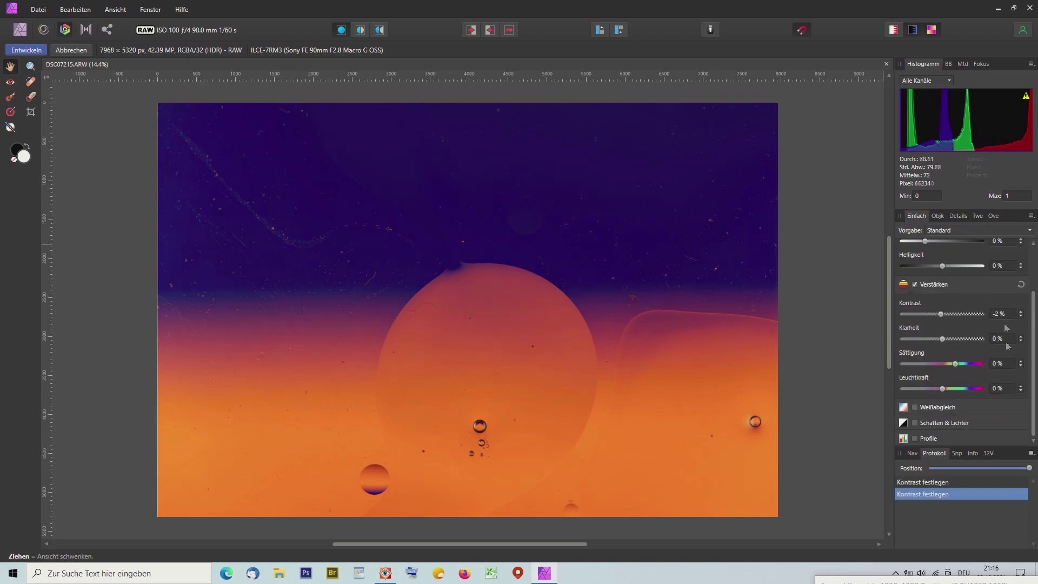
scroll(971, 422, "up", 3)
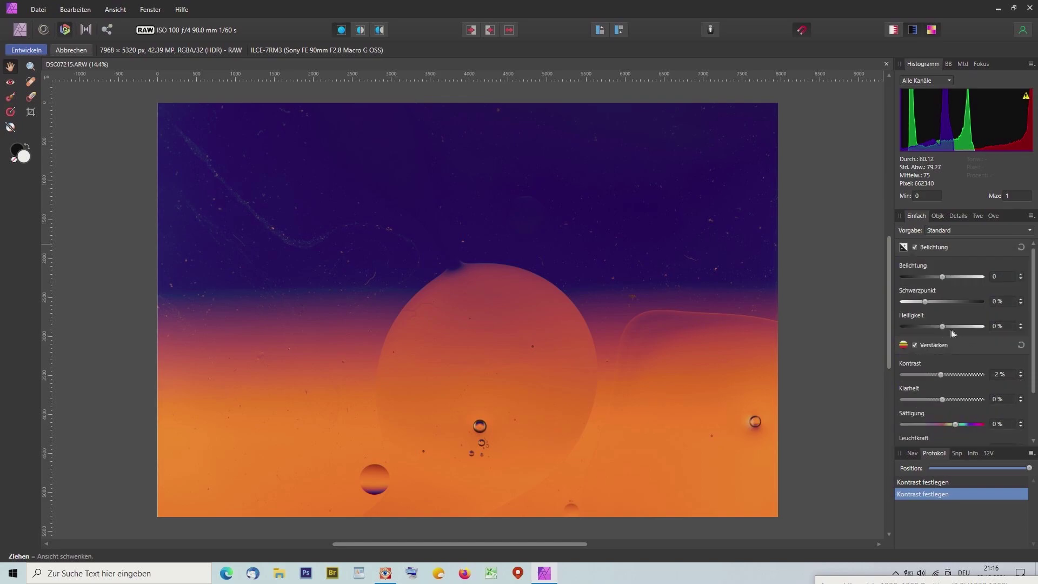
left_click_drag(944, 332, 939, 333)
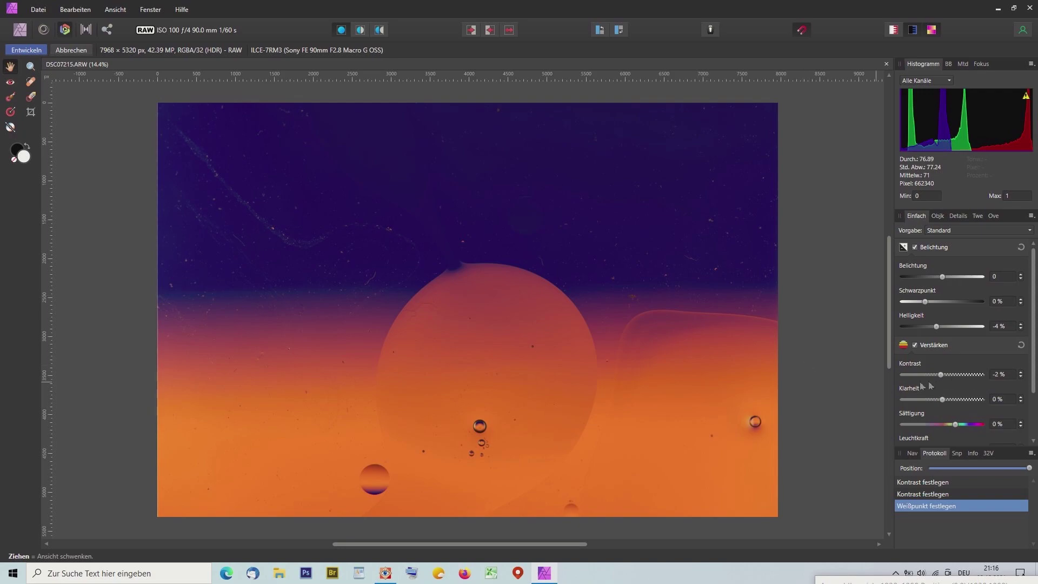
scroll(1001, 400, "down", 2)
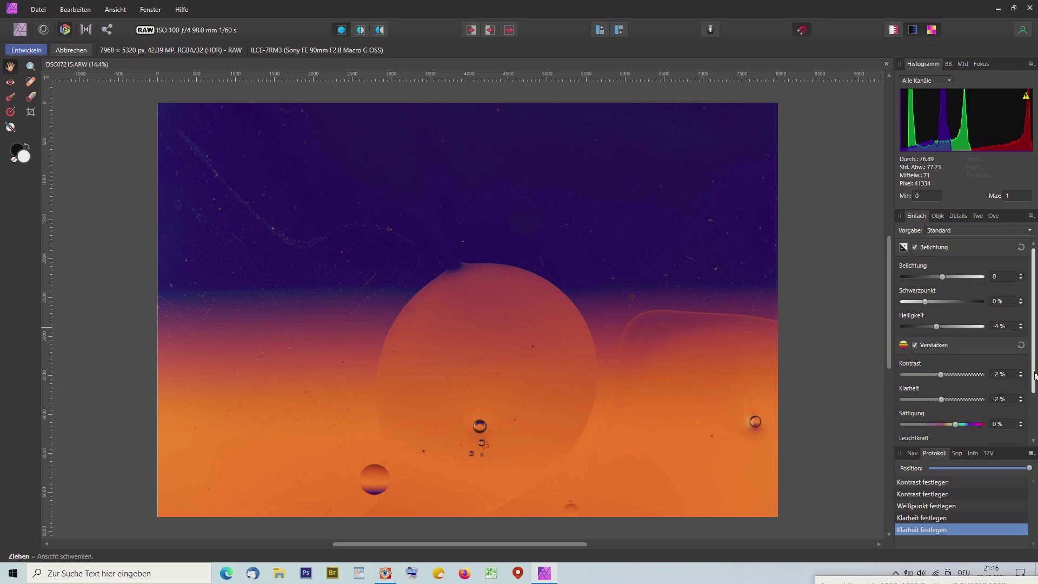
Step: Enable the white balance adjustment (Weißabgleich) for the RAW image and reveal its temperature and tint controls
mouse_move(1033, 379)
left_mouse_down()
mouse_move(1033, 389)
mouse_move(1033, 379)
left_mouse_up()
scroll(1033, 333, "down", 1)
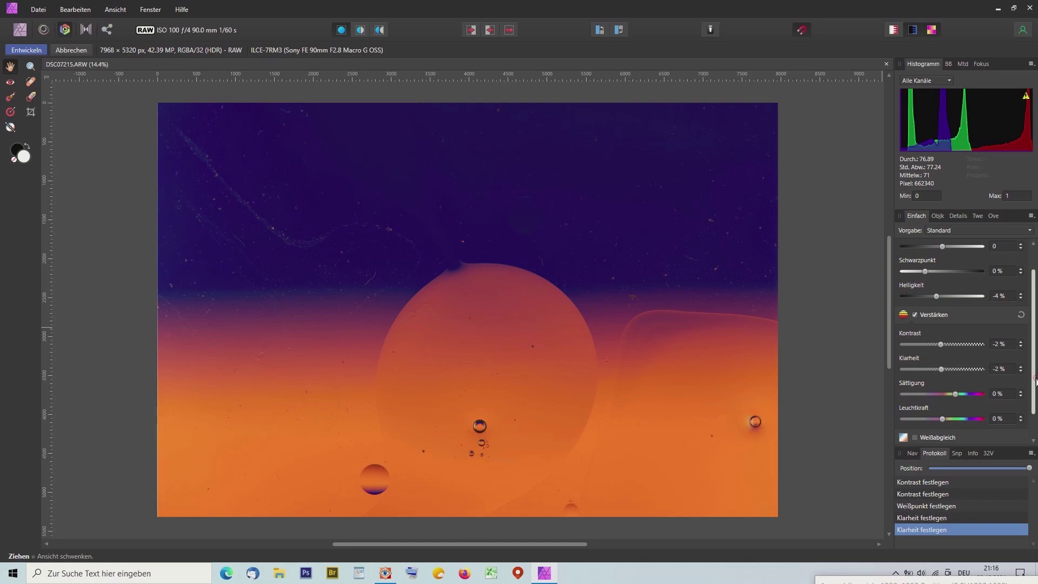
left_click_drag(1036, 381, 1036, 405)
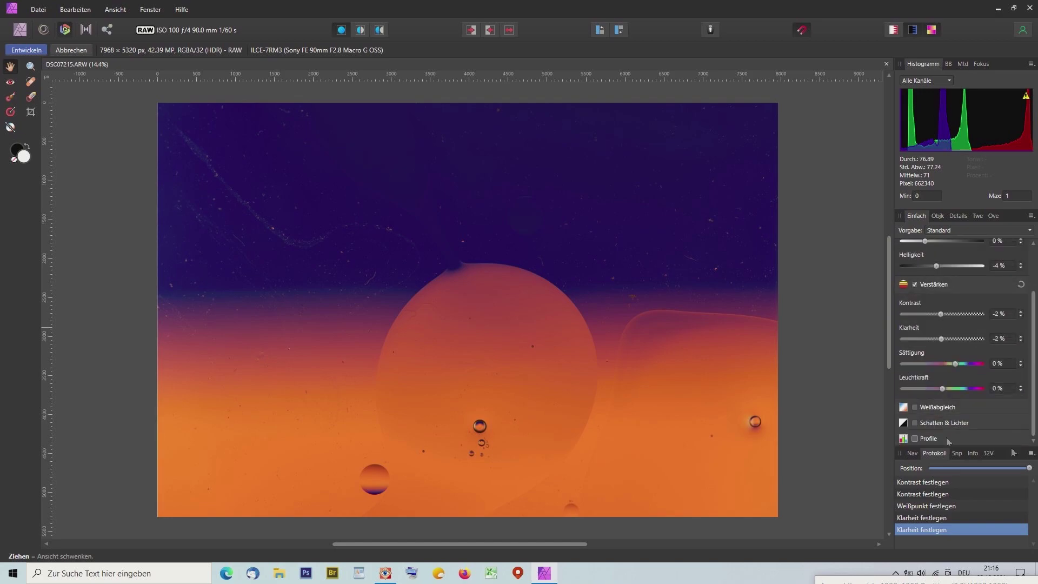
left_click(915, 407)
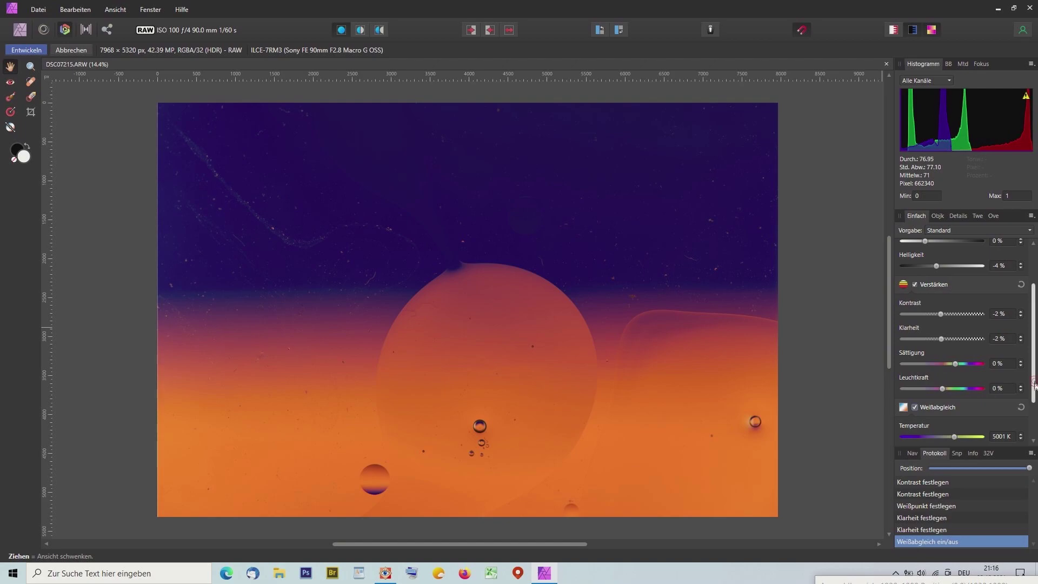
left_click_drag(1036, 381, 1036, 437)
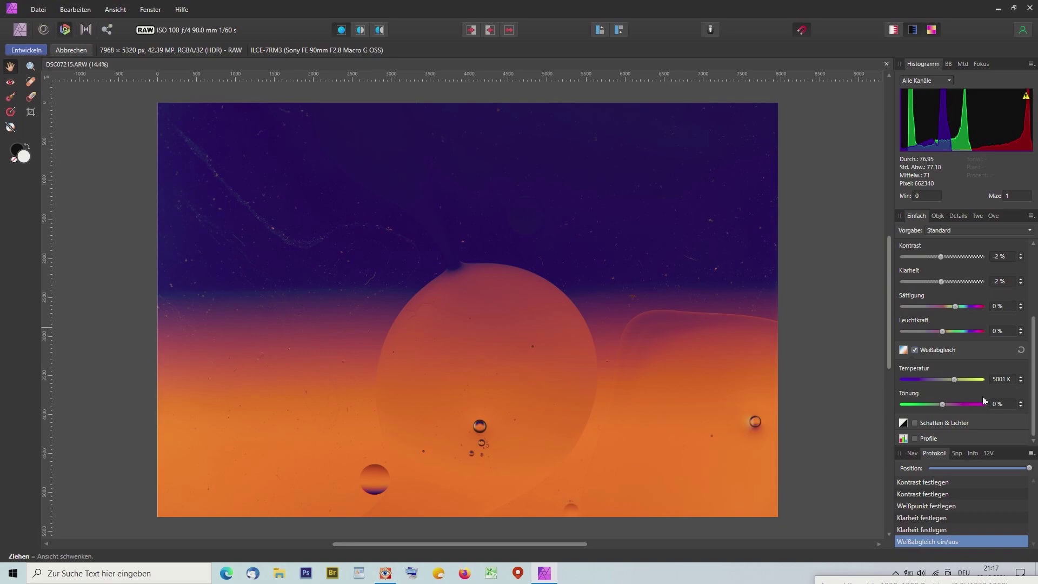
Step: Try a white balance temperature of 2993 K and a white point sampled at the large circle's edge, restoring the temperature each time
left_click_drag(958, 383, 935, 382)
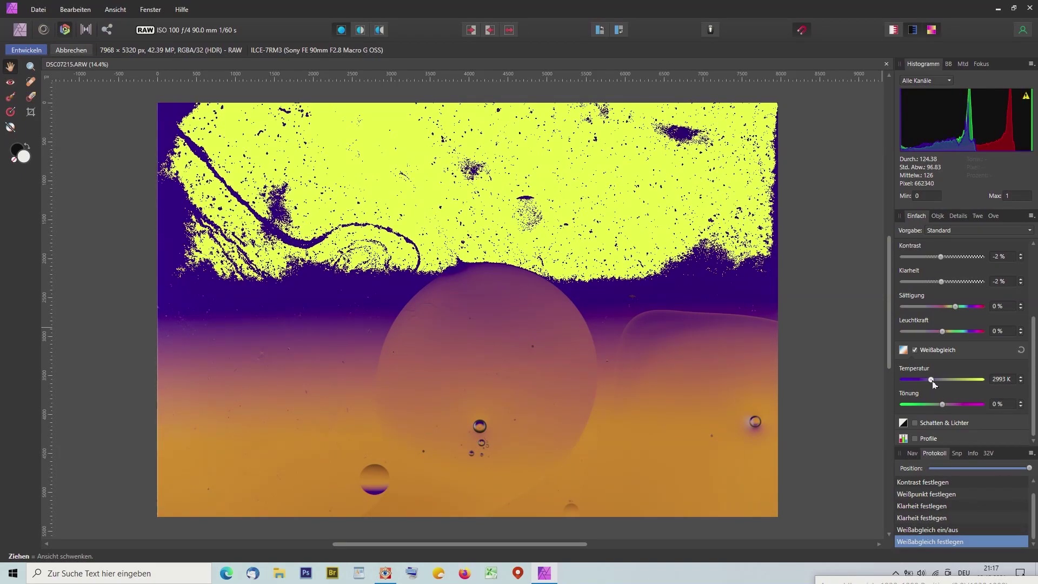
scroll(935, 384, "up", 3)
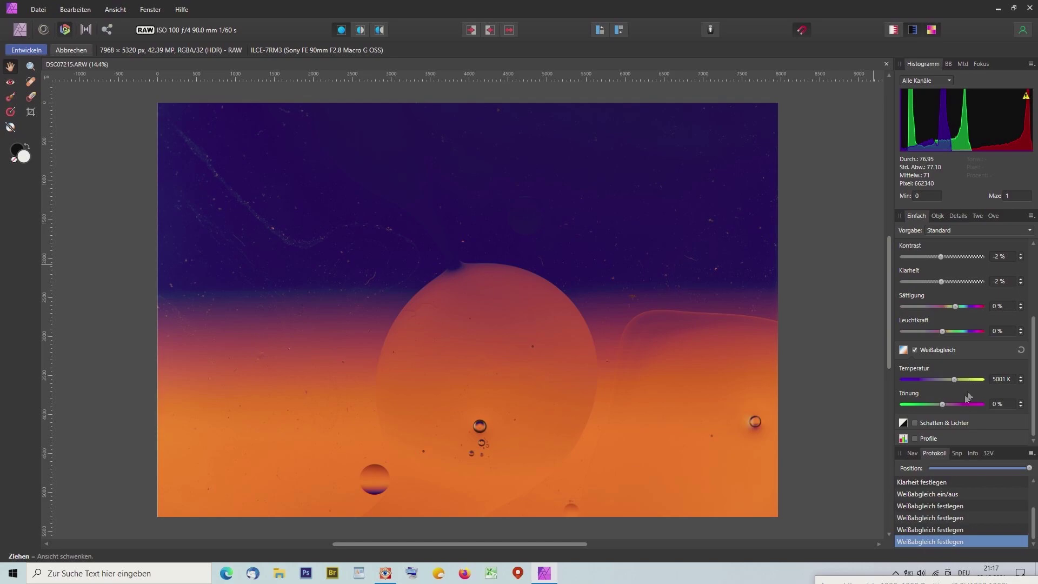
left_click(12, 130)
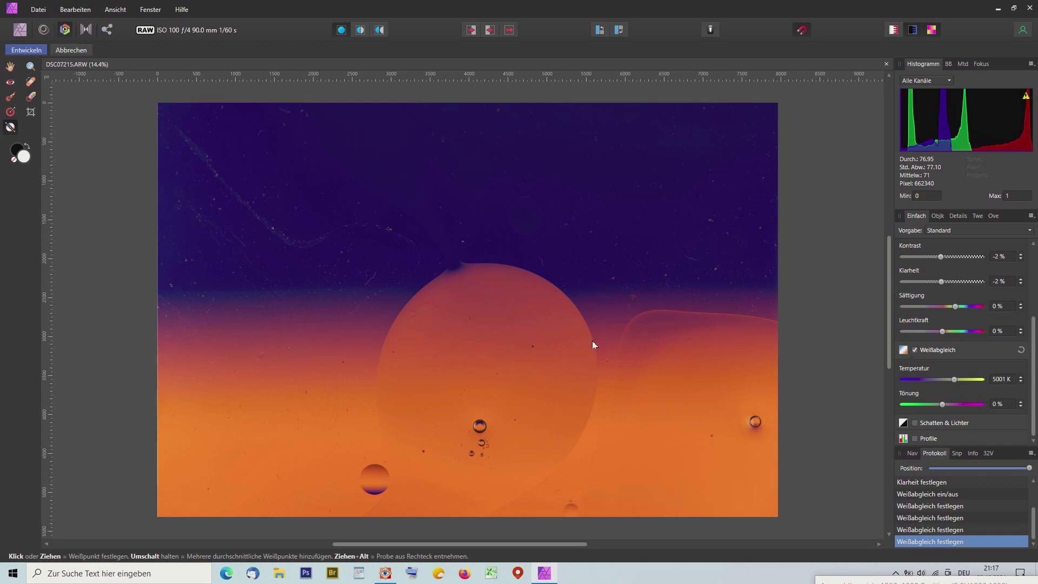
left_click_drag(585, 357, 608, 356)
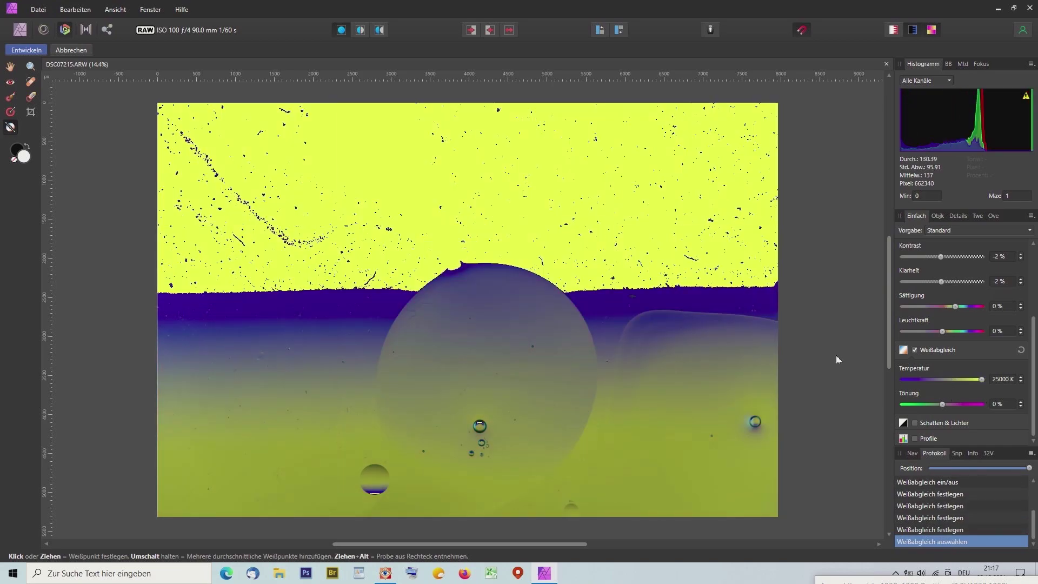
double_click(982, 380)
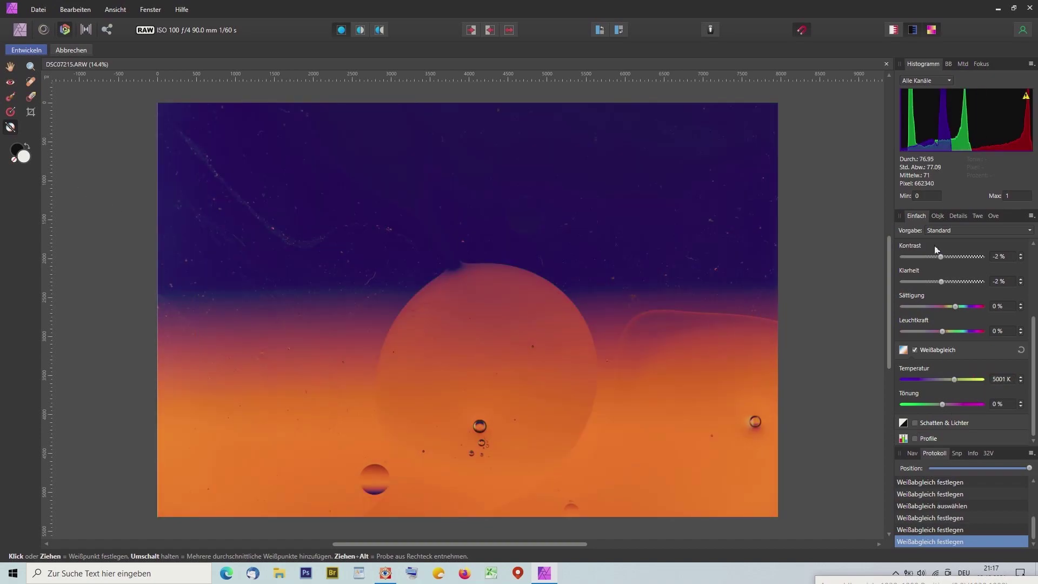
Step: Enable the Schatten & Lichter and Profile adjustments, leaving the output profile at sRGB IEC61966-2.1
left_click(915, 423)
left_click(916, 440)
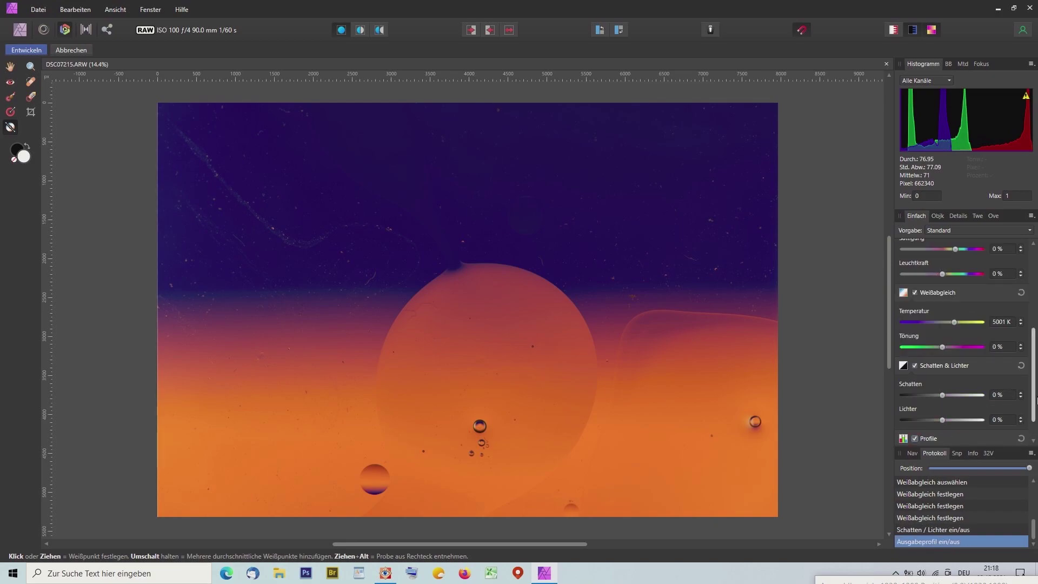
left_click_drag(1035, 403, 1035, 430)
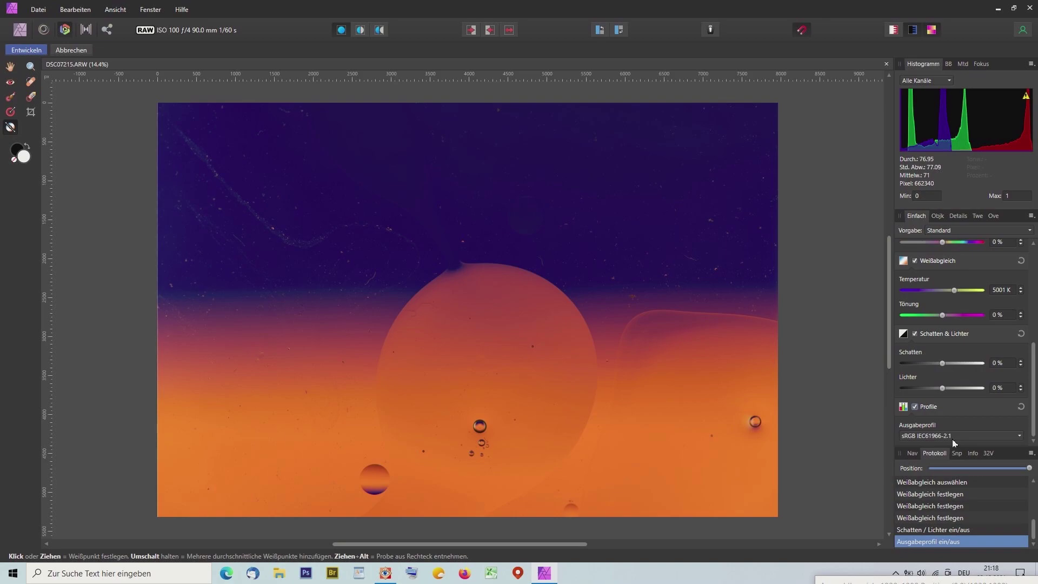
Step: Examine the lens correction settings, including the lens profile, distortion, chromatic aberration and vignette options
left_click(938, 216)
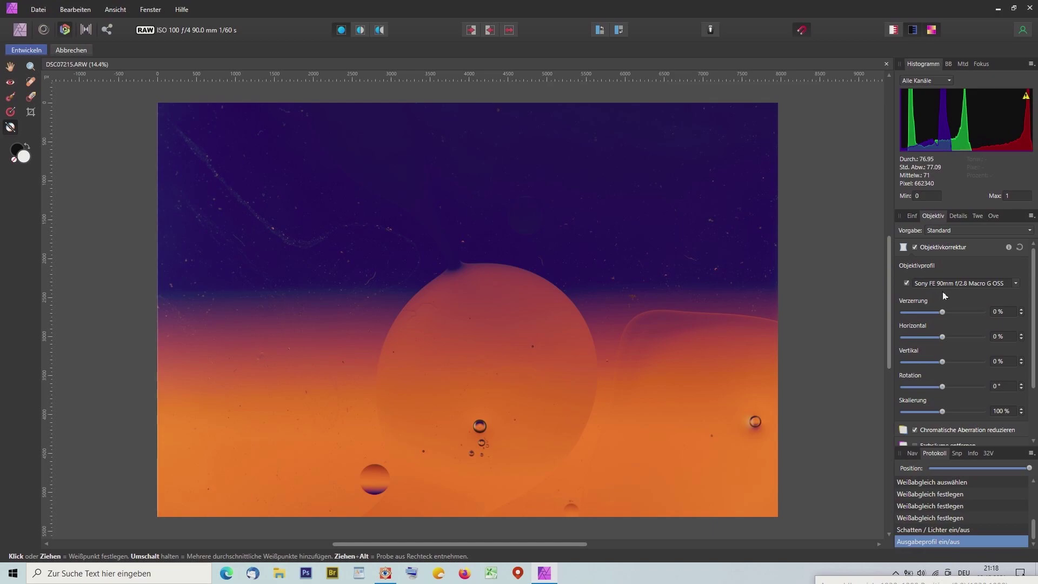
scroll(962, 301, "down", 2)
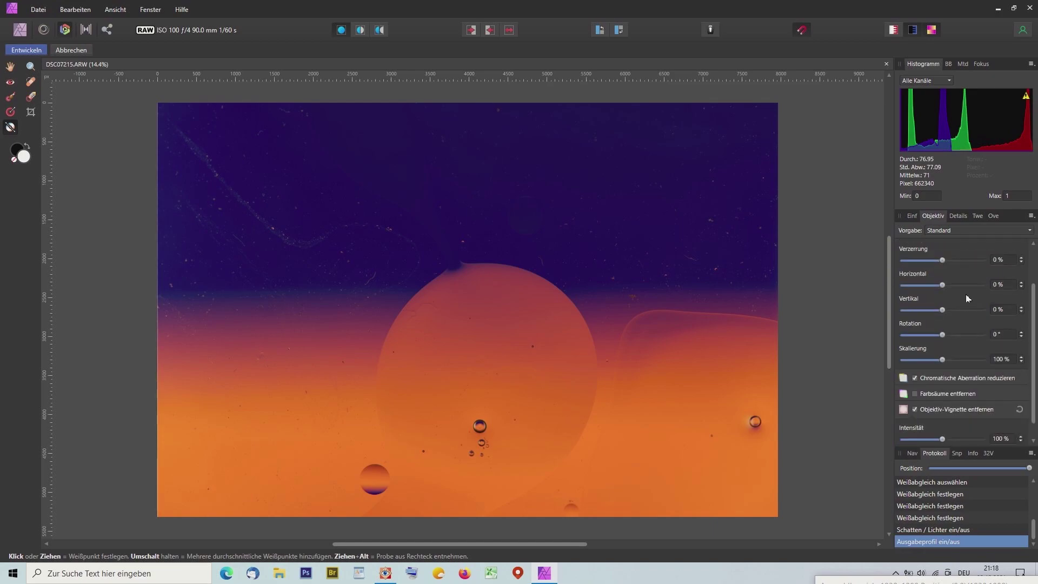
scroll(967, 298, "up", 2)
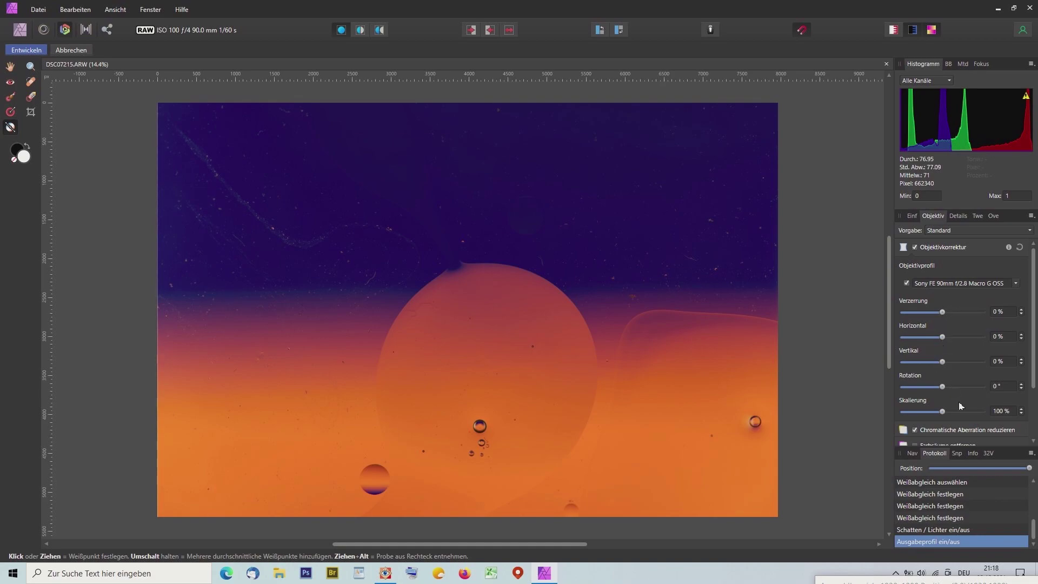
scroll(962, 414, "down", 3)
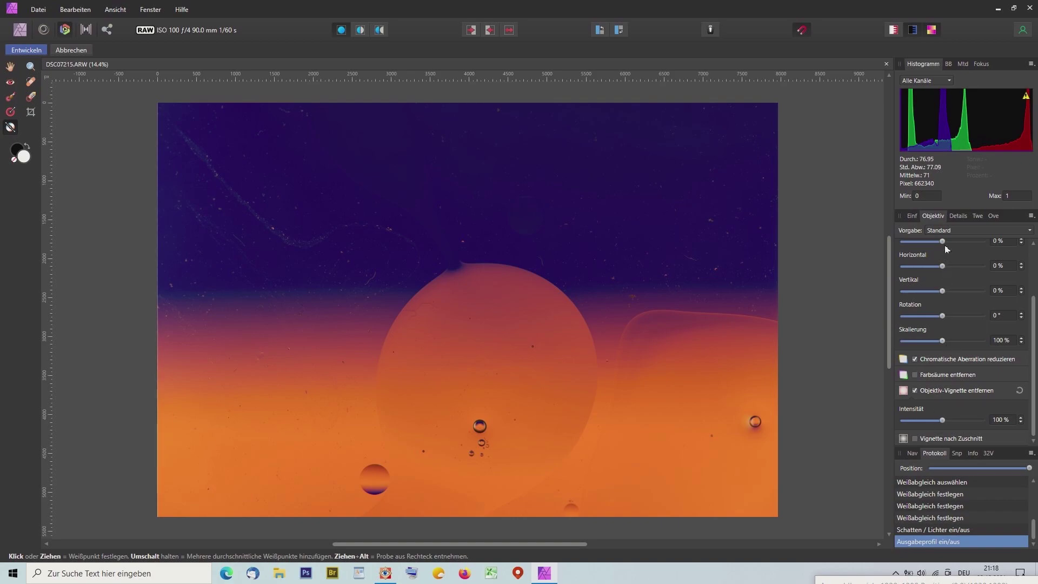
Step: Enable detail refinement (Details verbessern) and develop the RAW image
left_click(961, 217)
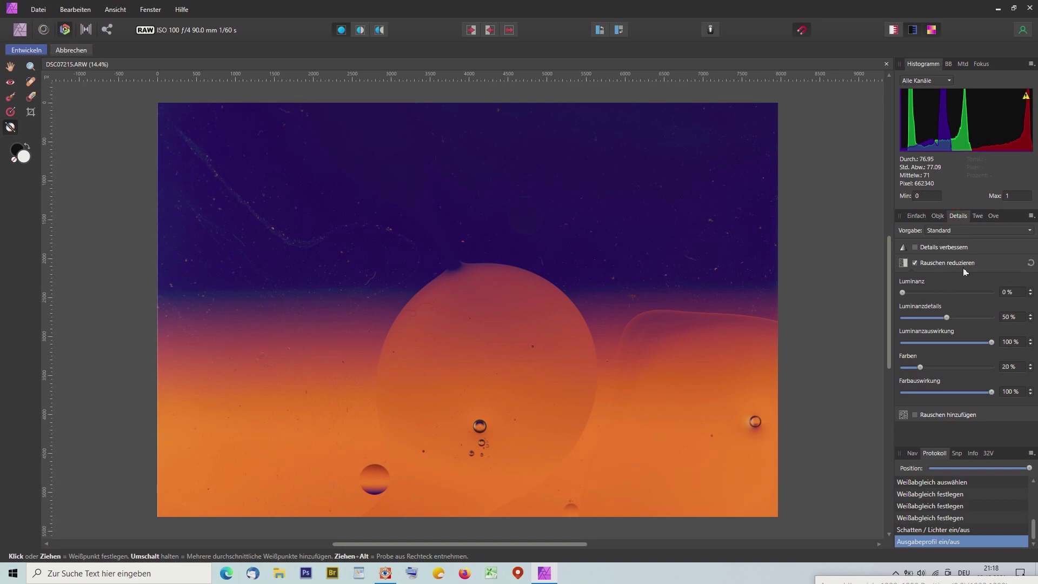
left_click(914, 248)
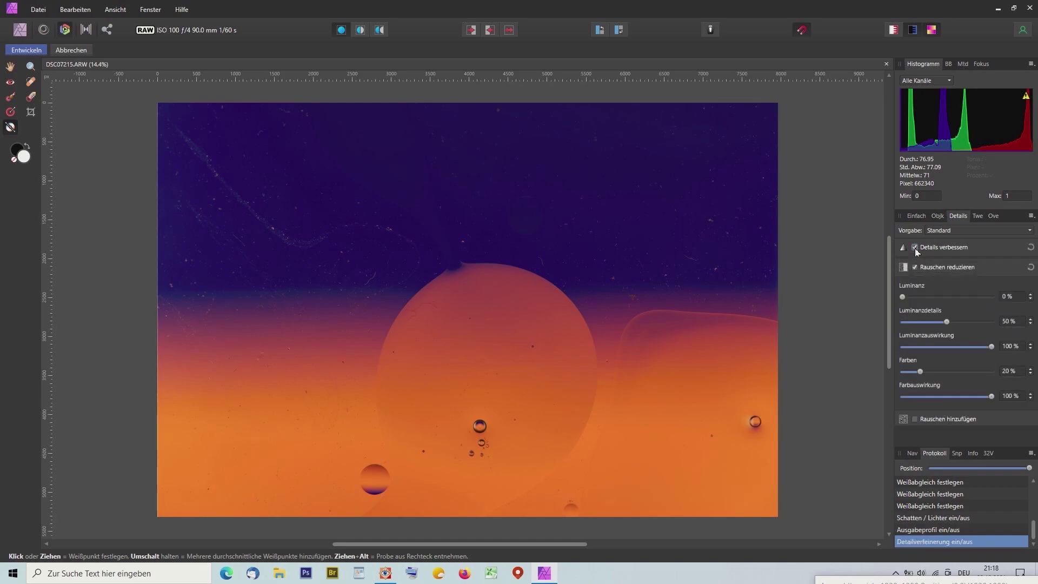
scroll(982, 329, "down", 1)
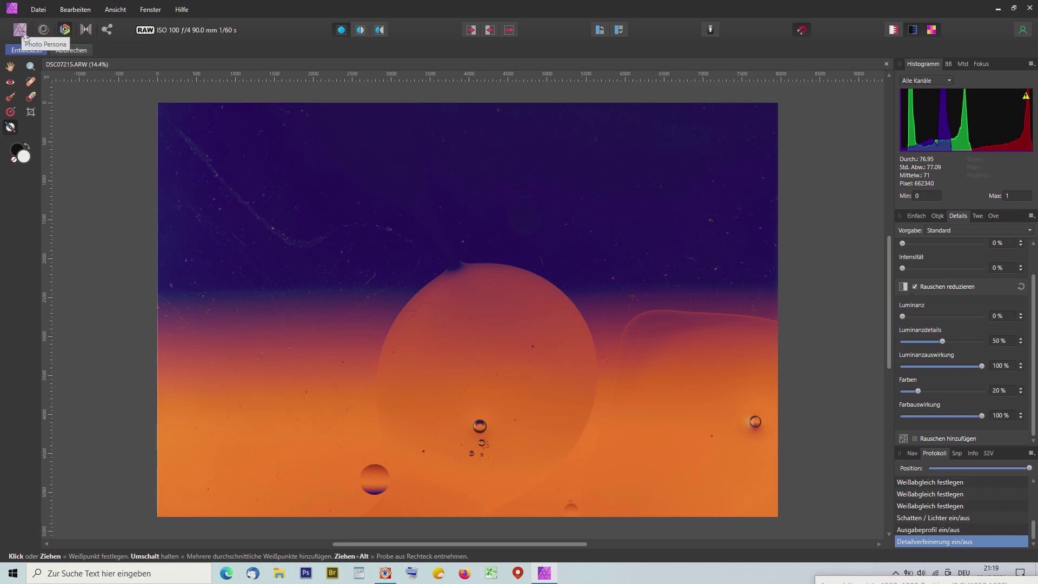
left_click(26, 50)
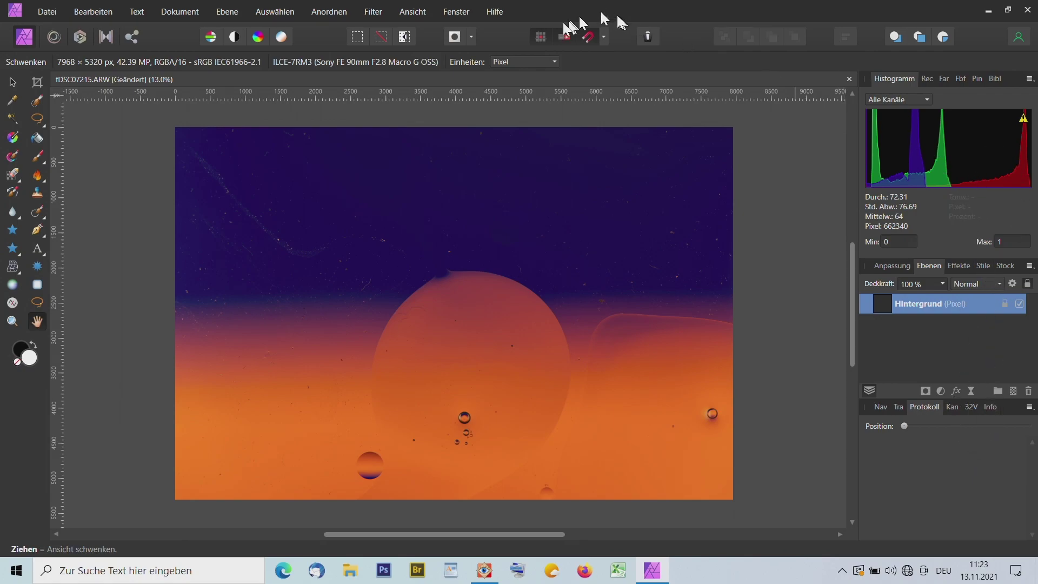
Step: Examine which studio components can be shown or hidden in the workspace
left_click(417, 12)
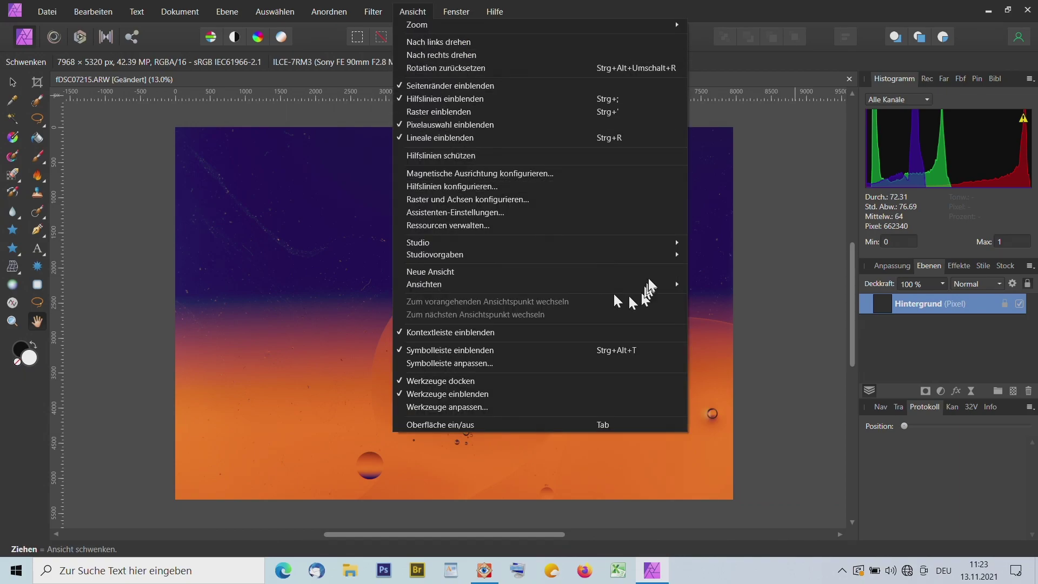
mouse_move(666, 247)
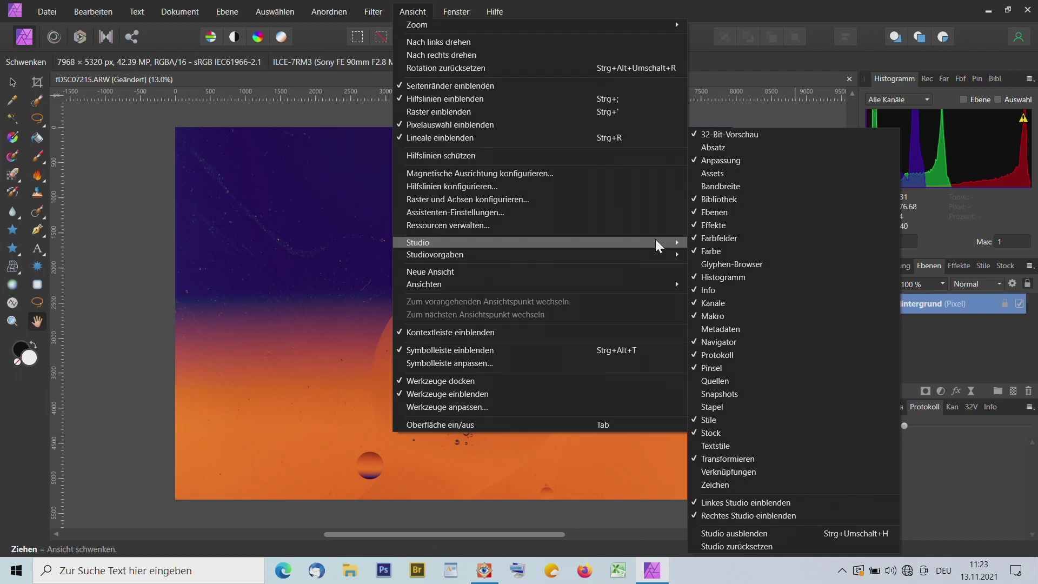
left_click(359, 252)
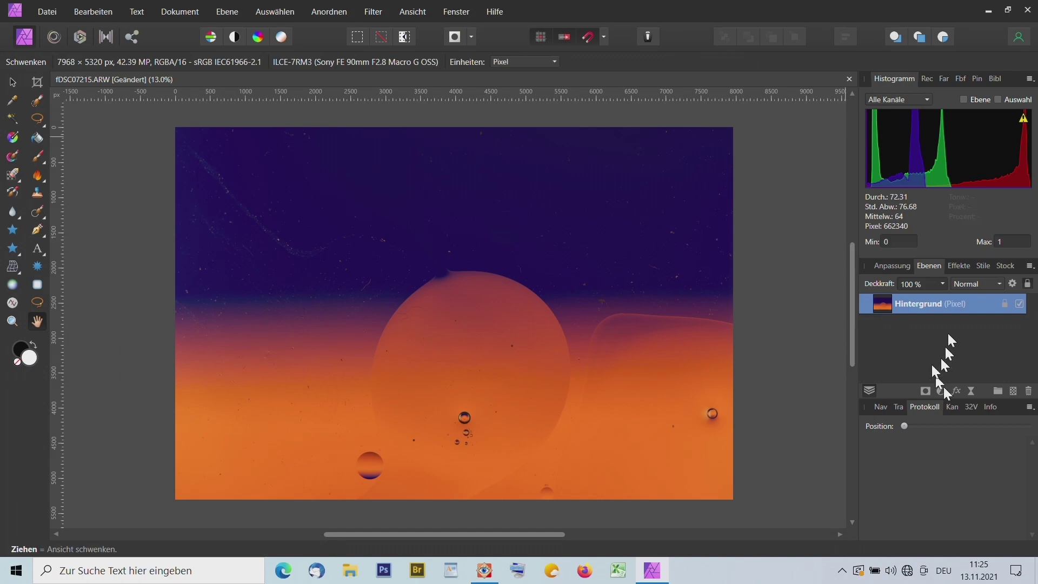
Step: Examine the macro controls, the histogram, the list of adjustments and the layer stack
mouse_move(974, 128)
left_click(926, 79)
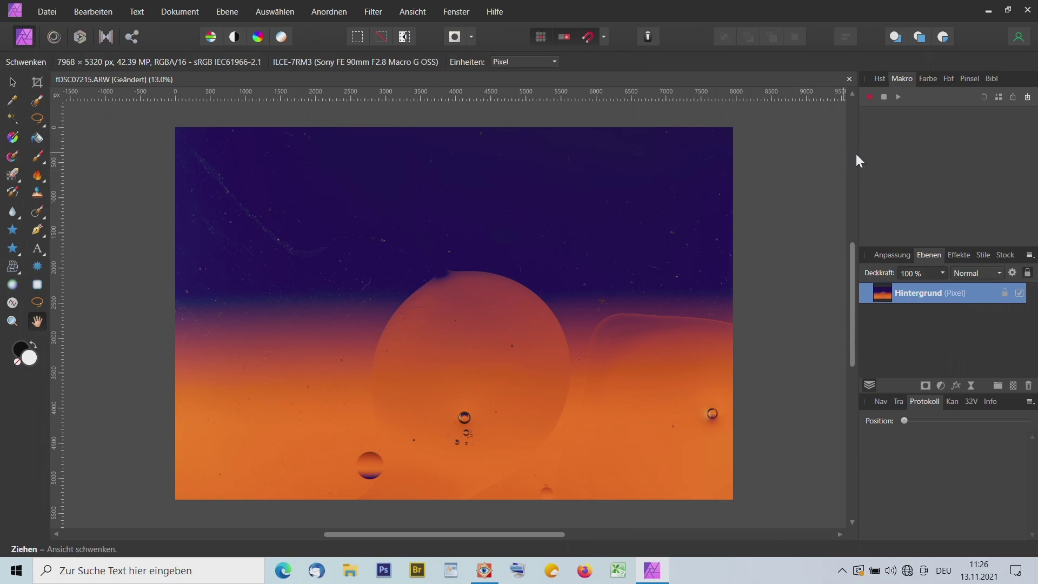
left_click(926, 79)
left_click(880, 78)
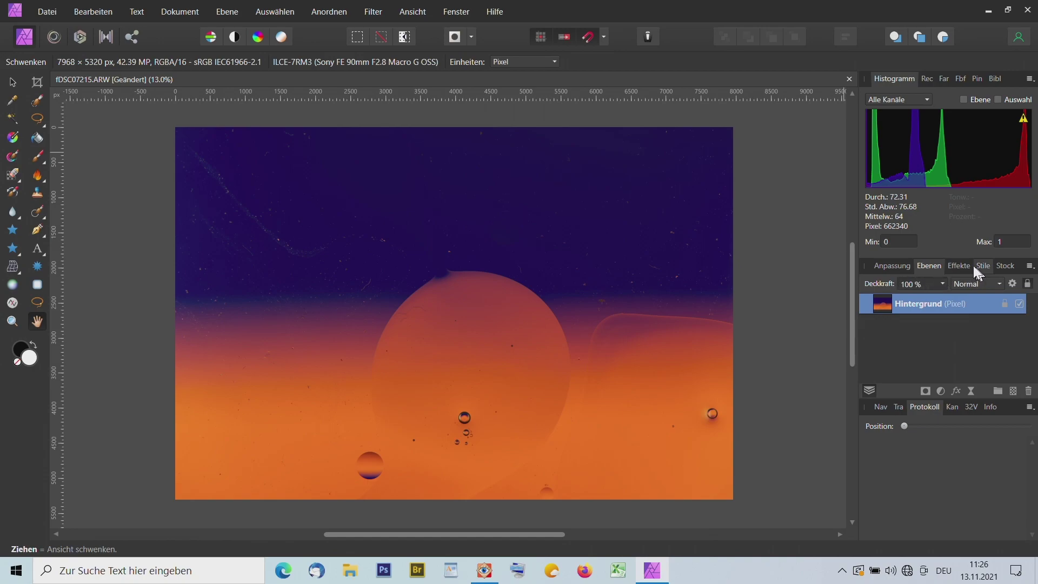
left_click(896, 265)
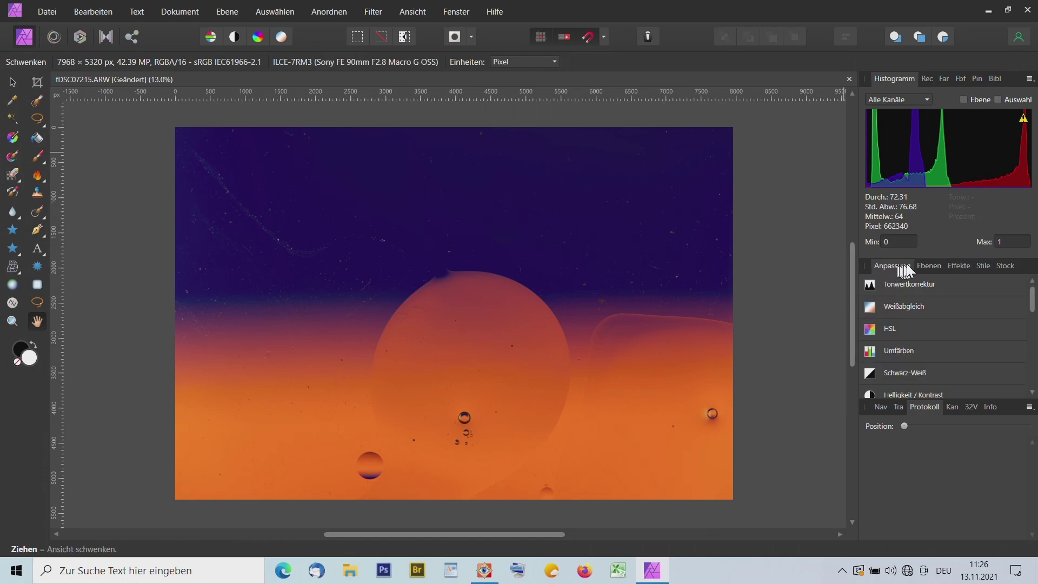
left_click(923, 264)
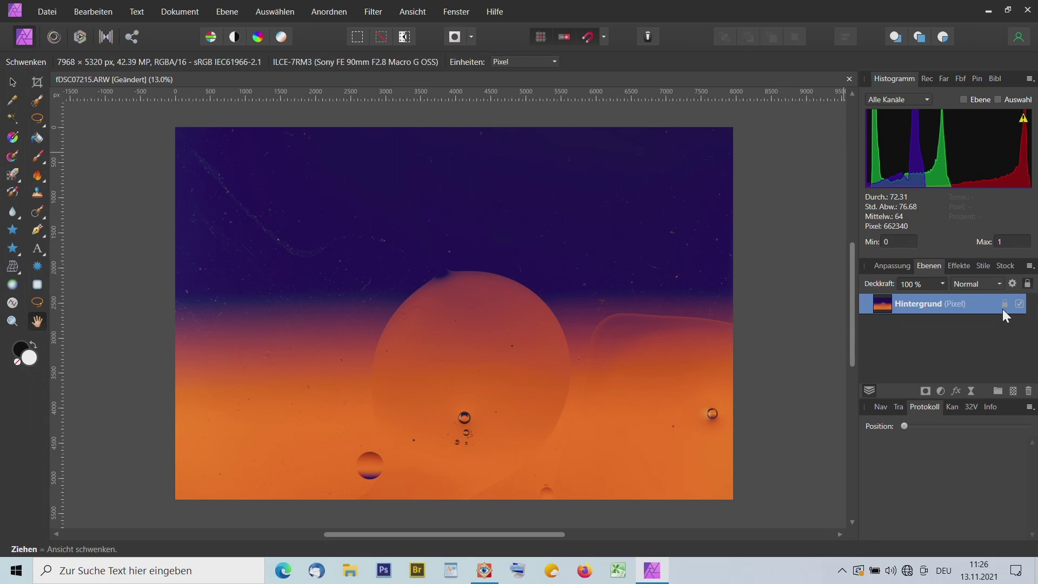
Step: Duplicate the Hintergrund pixel layer
key("ctrl+j")
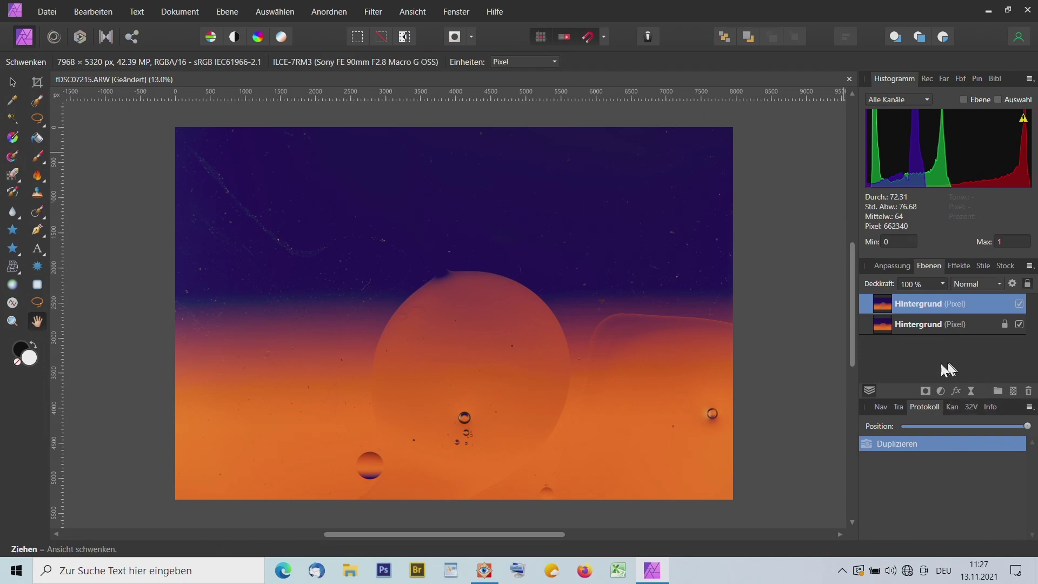
Step: Examine the photo's details around the large circle and the drops at about 60% and at 100% zoom
left_click(881, 407)
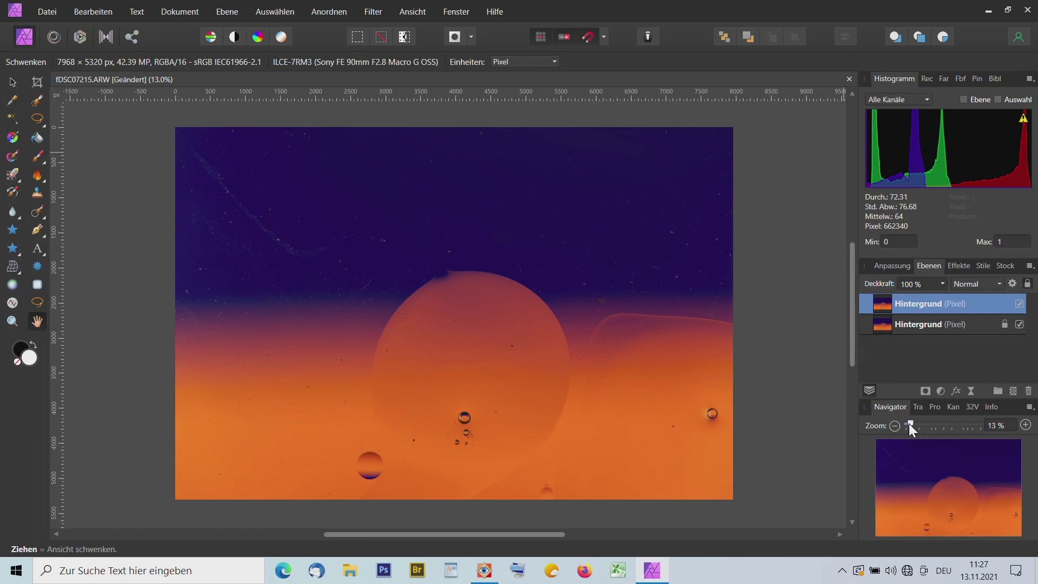
left_click_drag(909, 423, 921, 424)
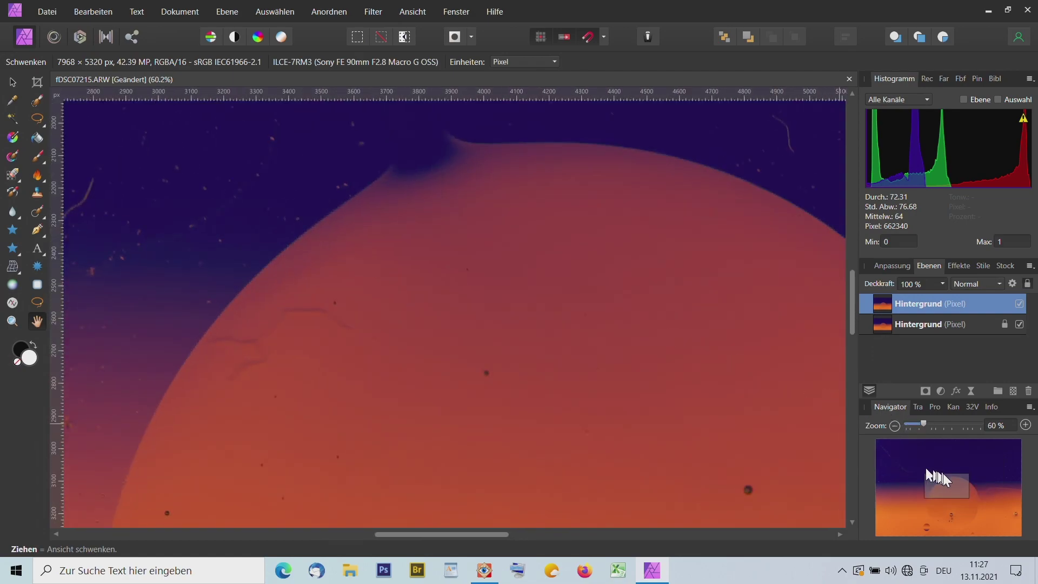
left_click_drag(945, 476, 951, 509)
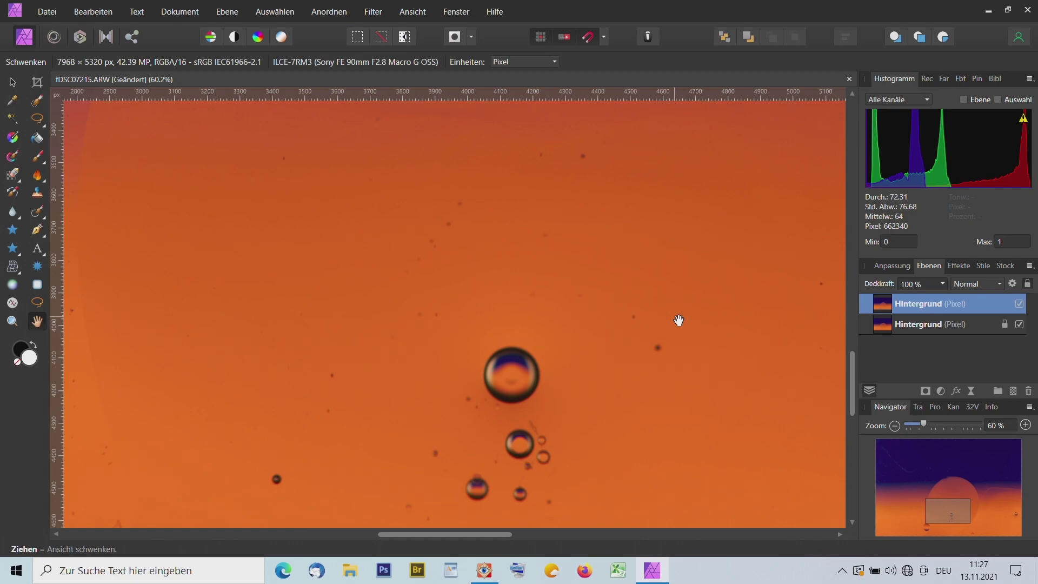
key("ctrl+0")
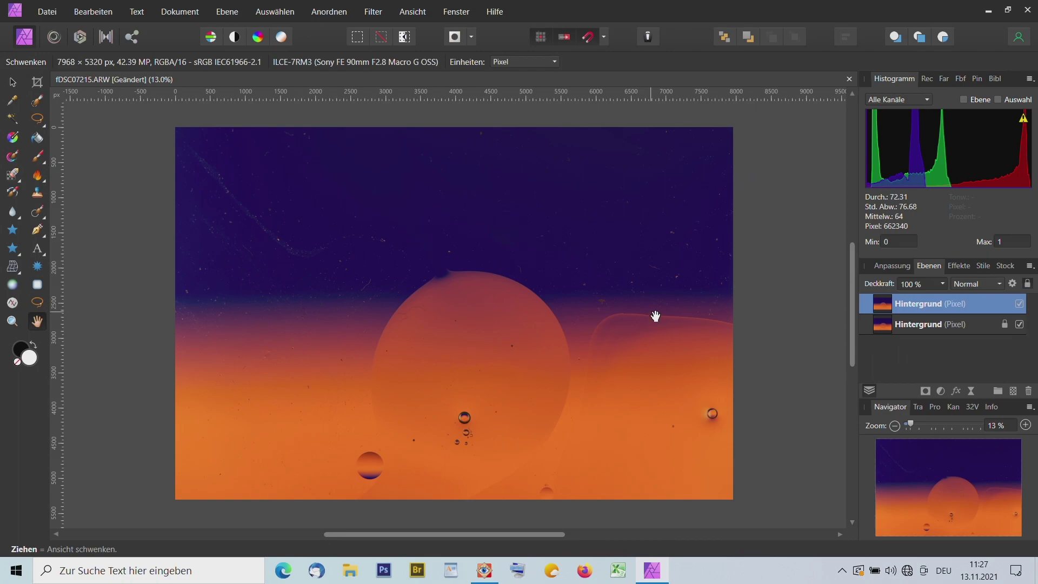
key("ctrl+1")
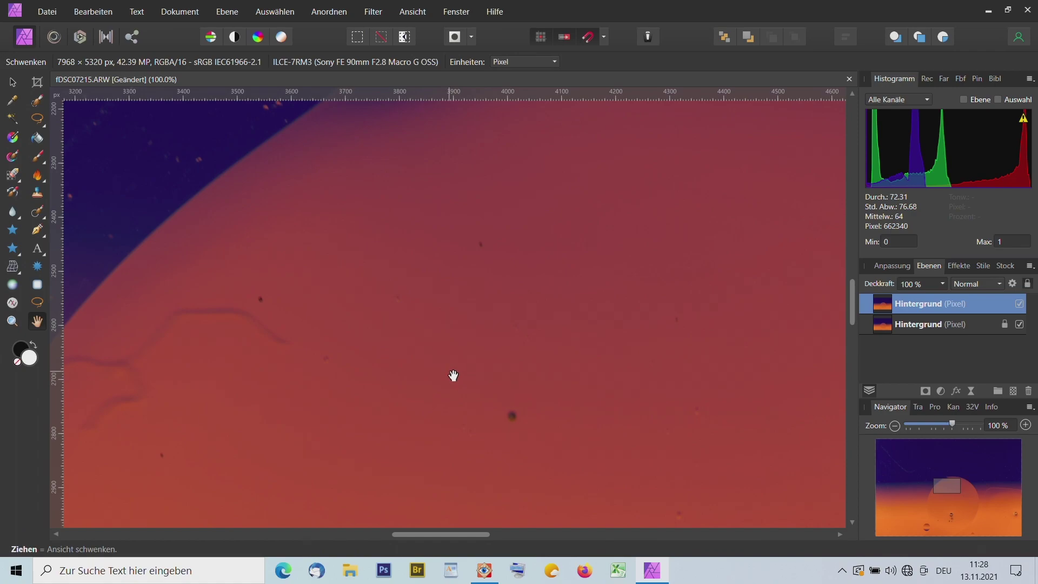
key("ctrl+0")
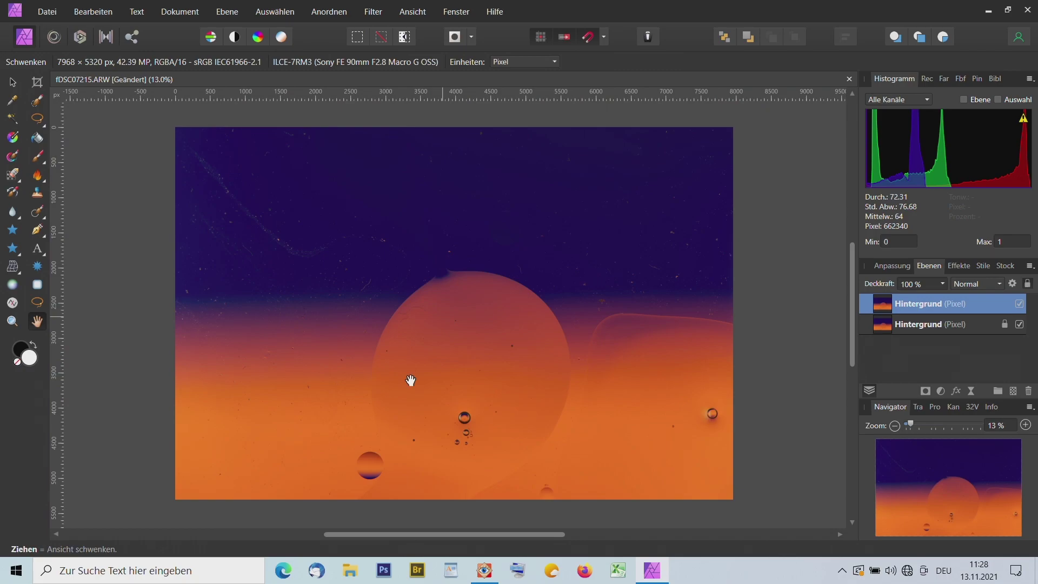
left_click(934, 406)
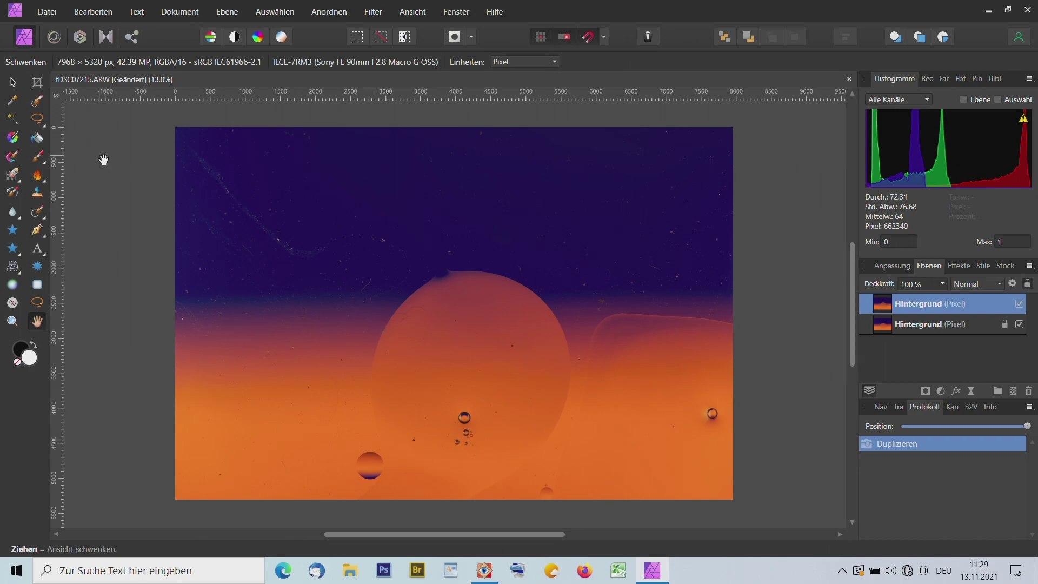
Step: Select the group of small drops in the lower part of the large circle with a rectangular marquee
left_click(44, 126)
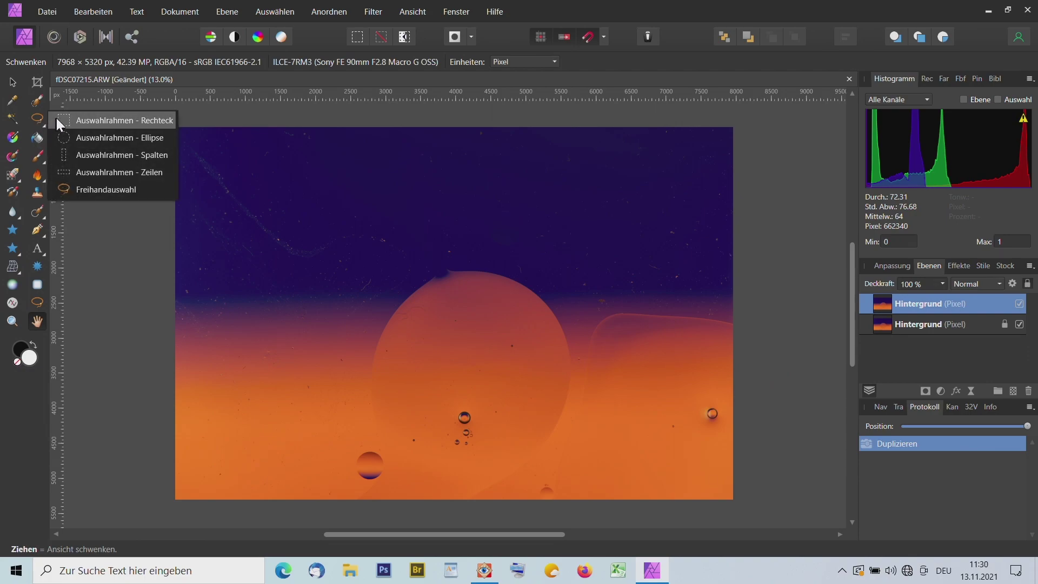
left_click(58, 121)
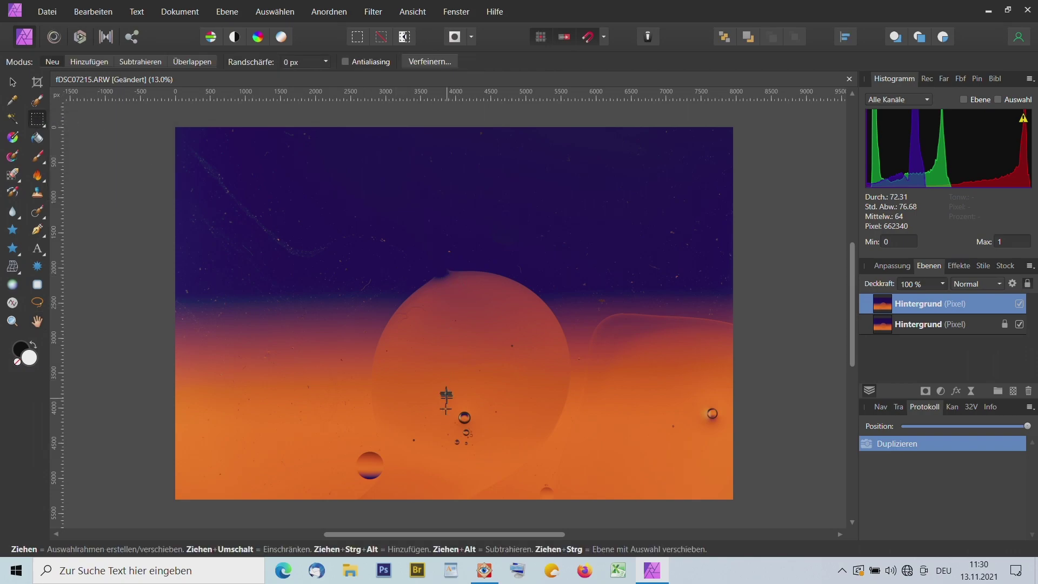
scroll(450, 420, "up", 5)
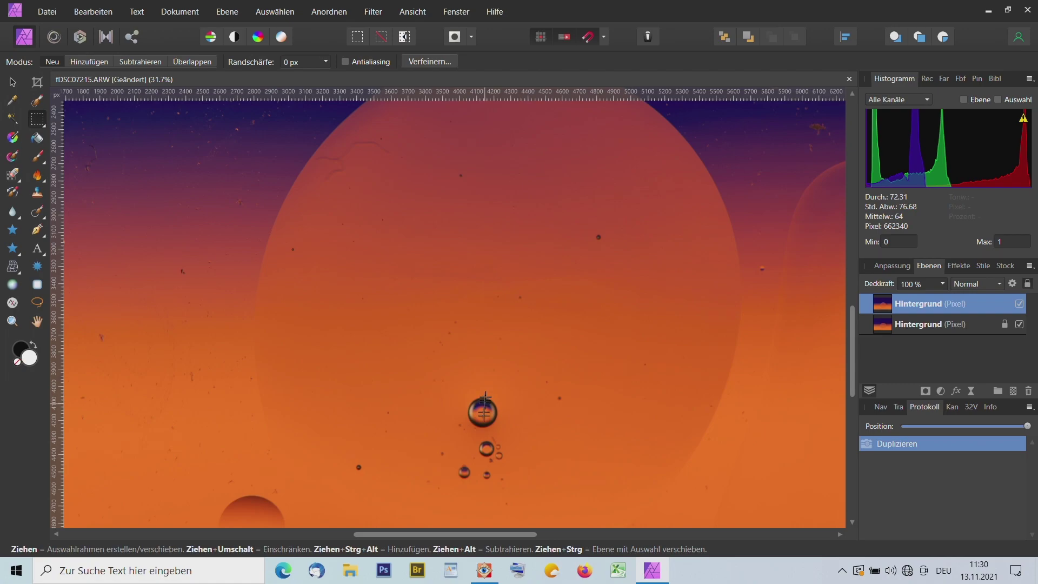
key("space")
left_click_drag(520, 438, 529, 325)
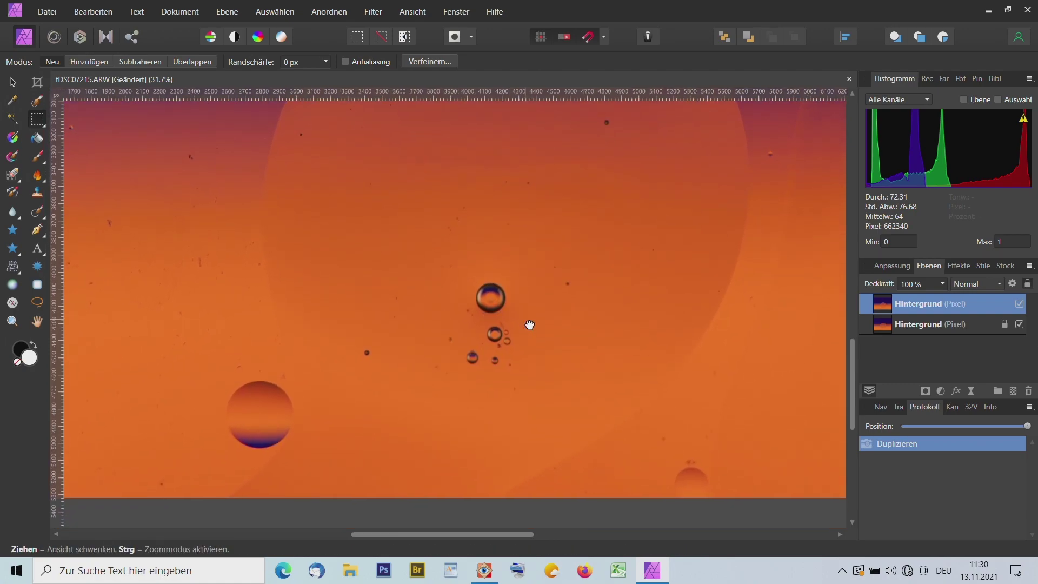
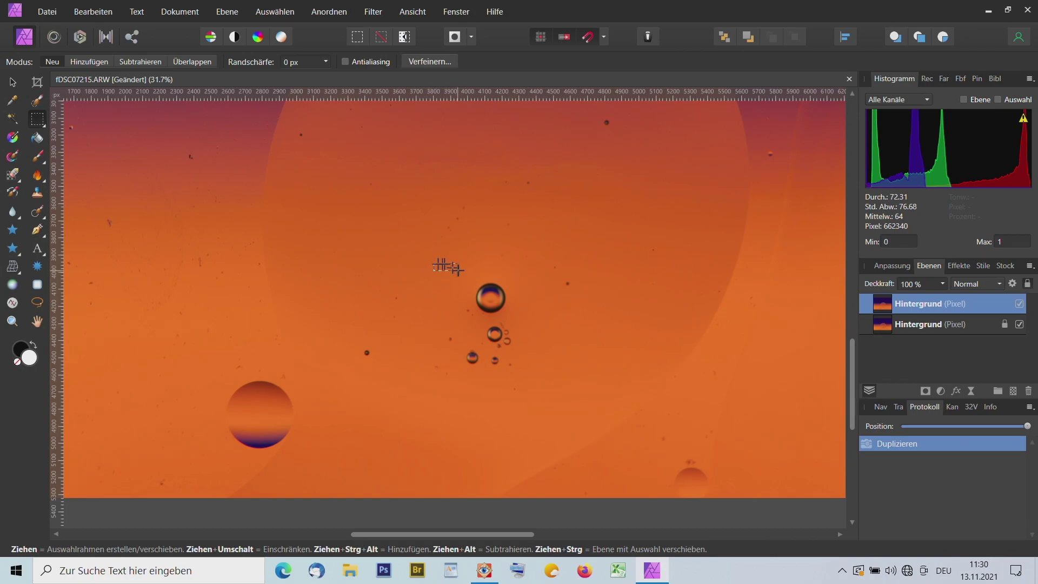
left_click_drag(488, 280, 530, 386)
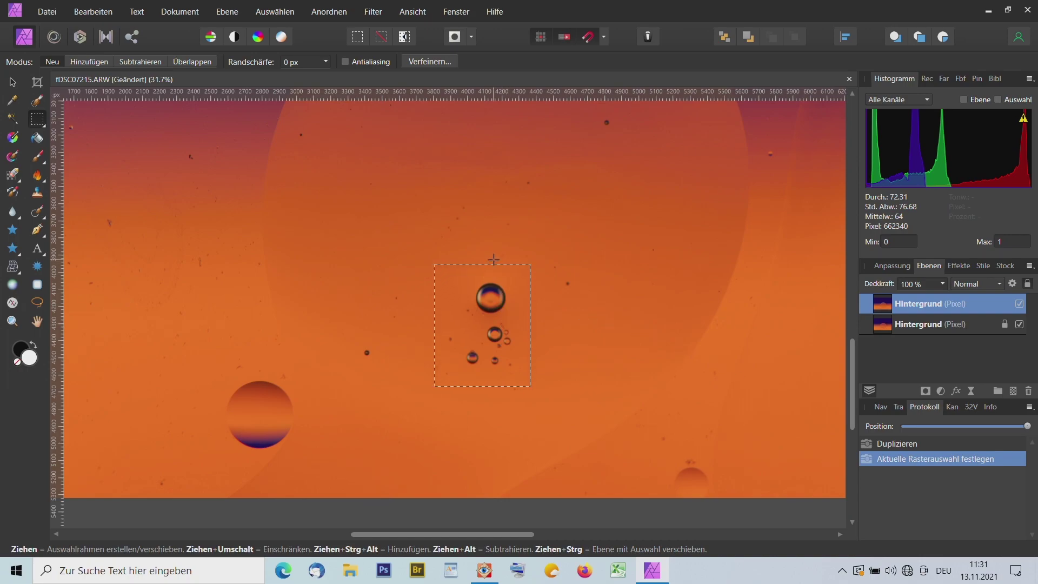
Step: Copy the selected drops onto a new layer and name that layer "5 Tropfen"
scroll(598, 325, "down", 1)
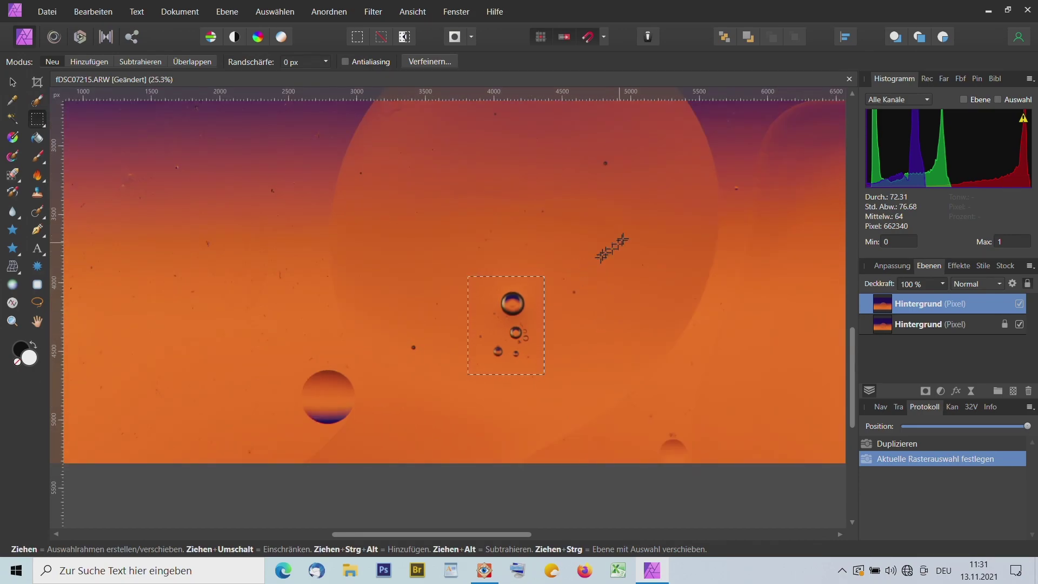
key("space")
left_click_drag(625, 234, 636, 292)
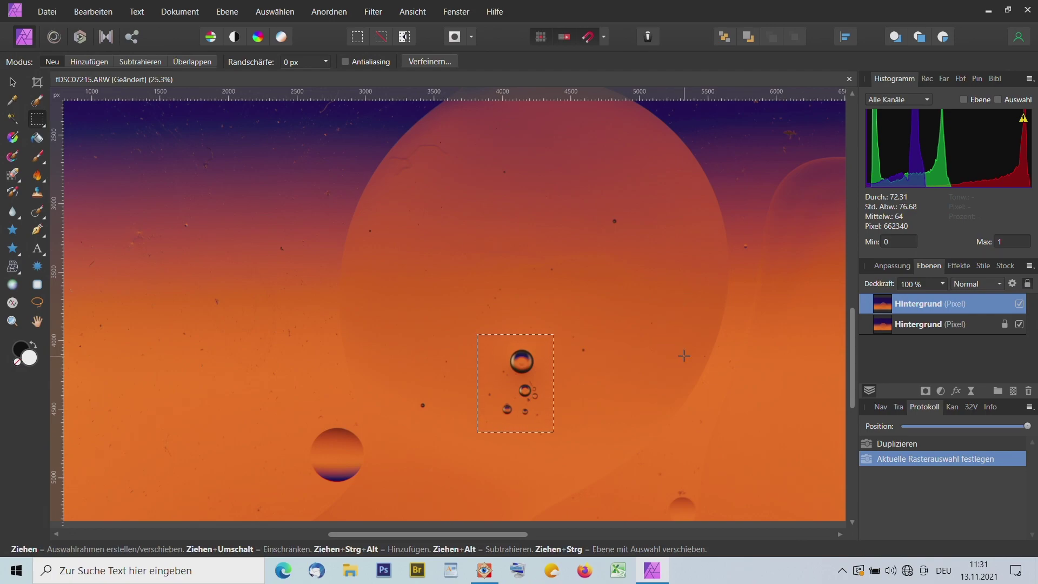
key("ctrl+v")
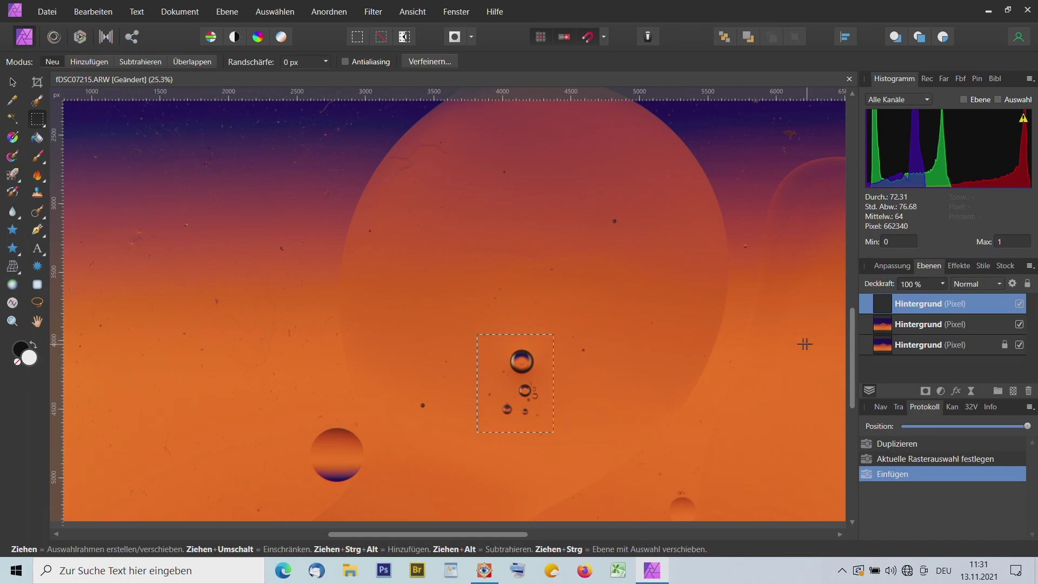
double_click(941, 301)
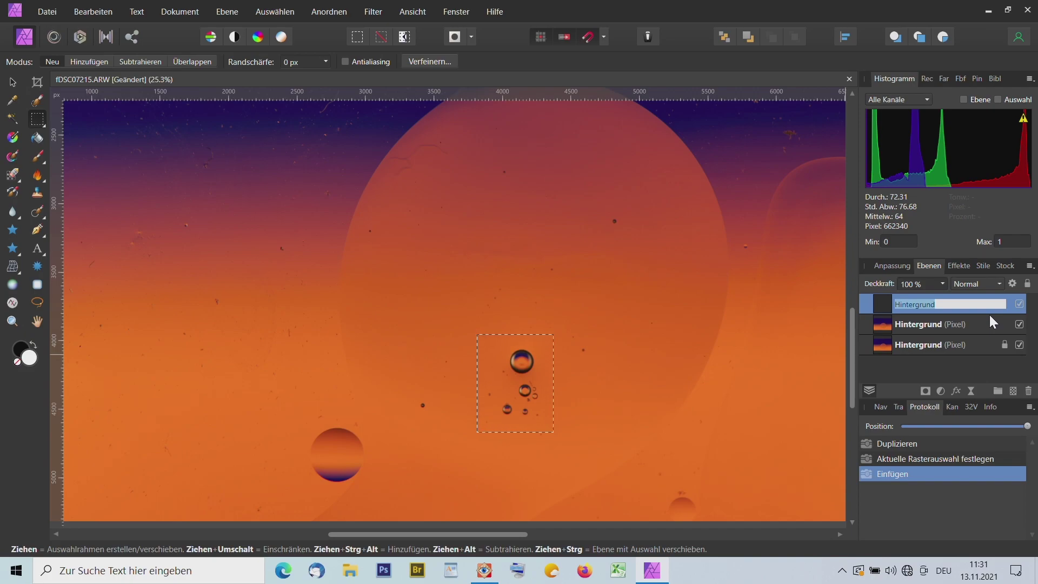
type("5 T")
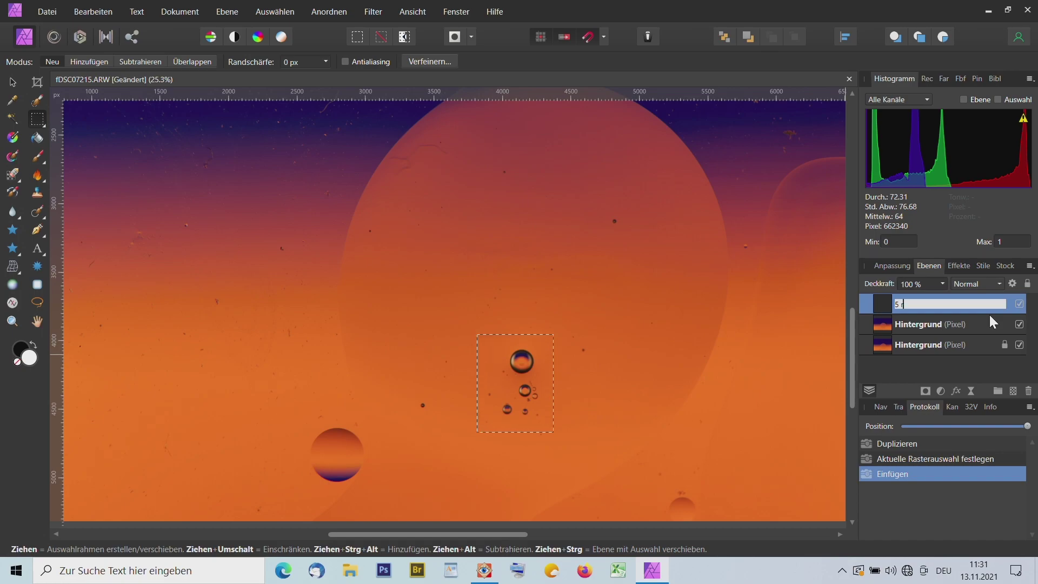
type("ropfen")
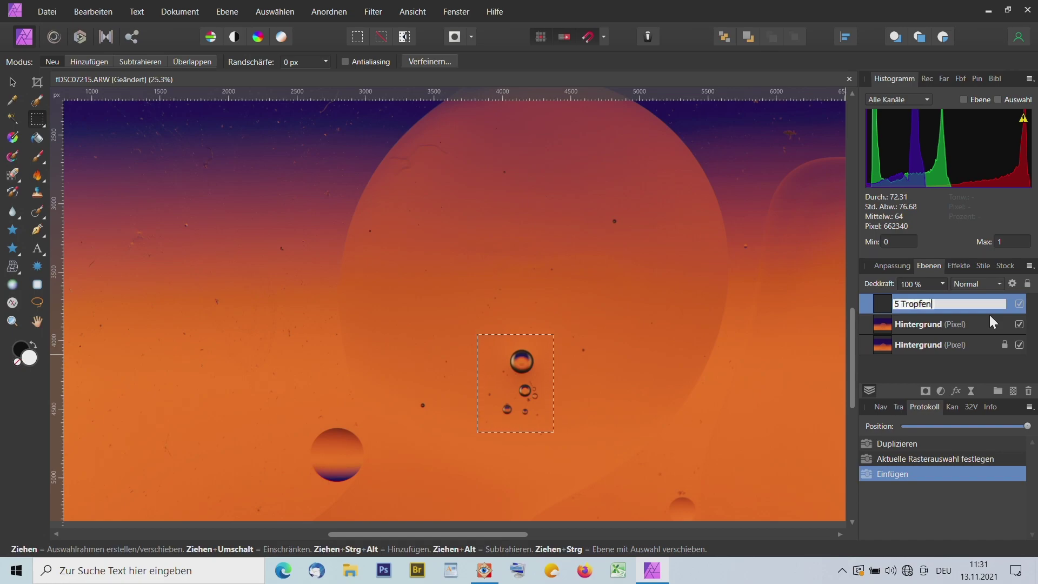
key("Return")
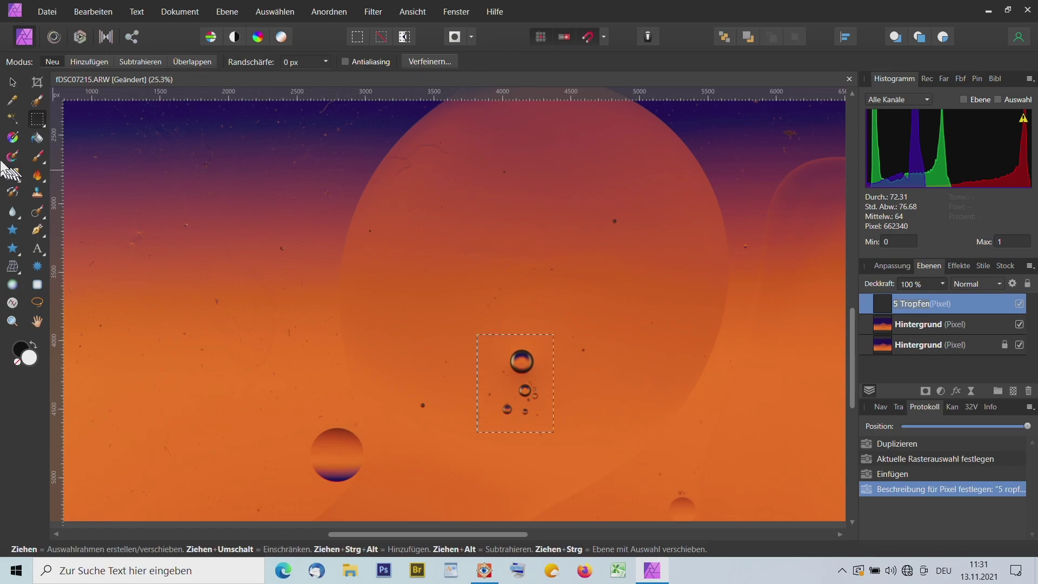
Step: Move the copied drops to the upper left area of the large circle and remove the selection
left_click(12, 83)
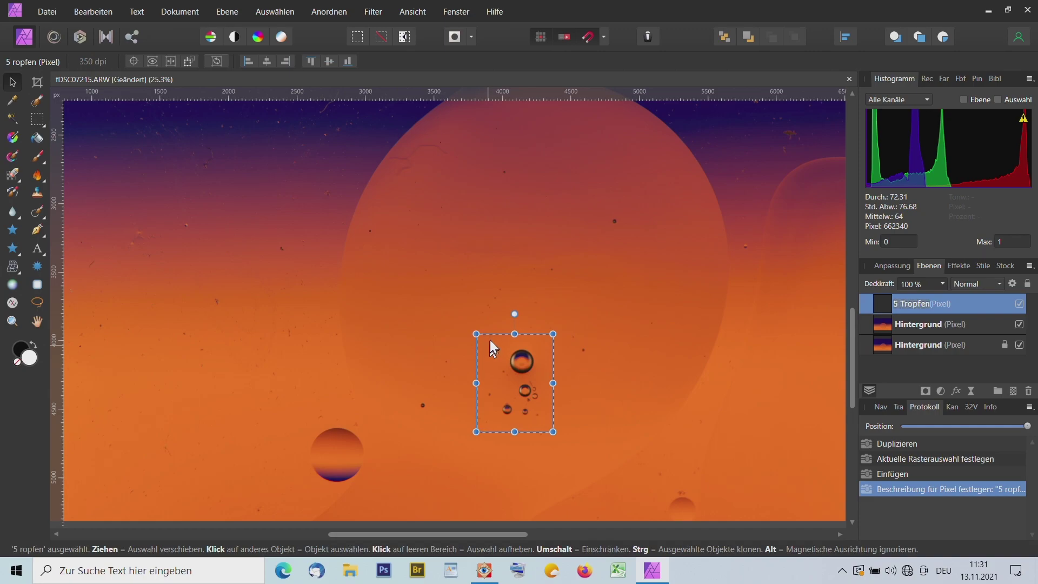
left_click_drag(490, 341, 396, 175)
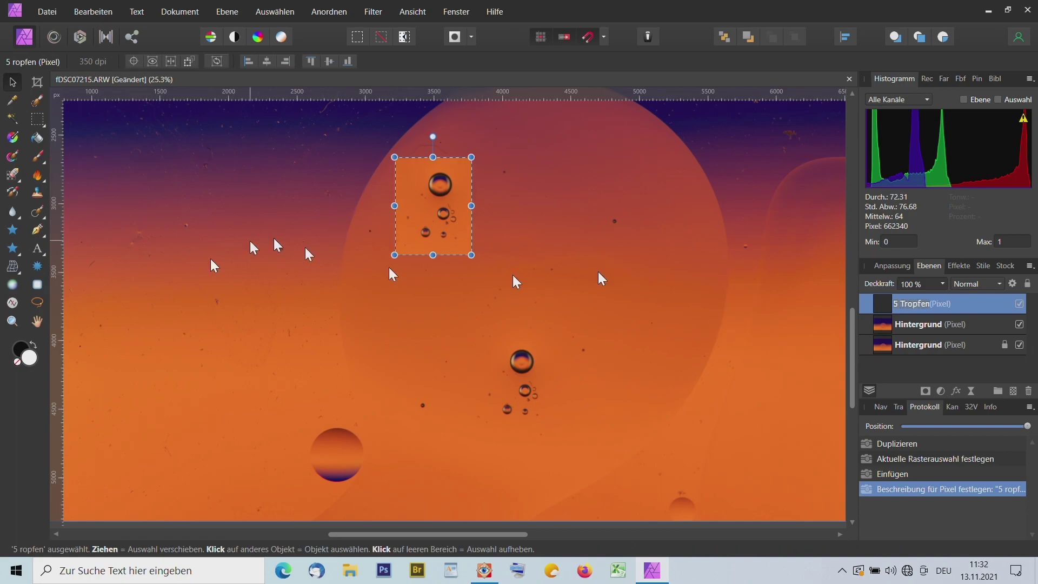
left_click(36, 321)
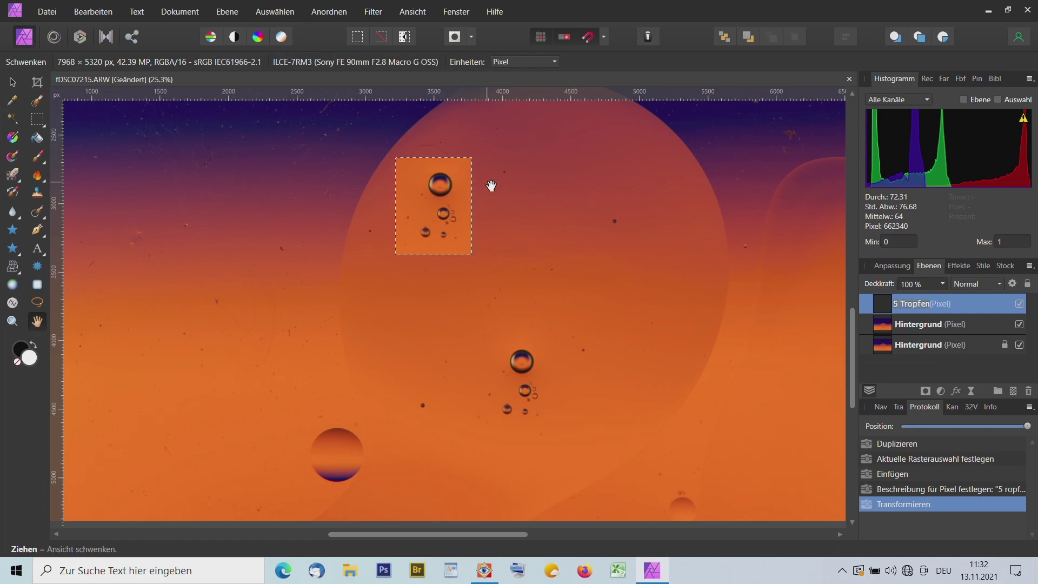
key("ctrl+d")
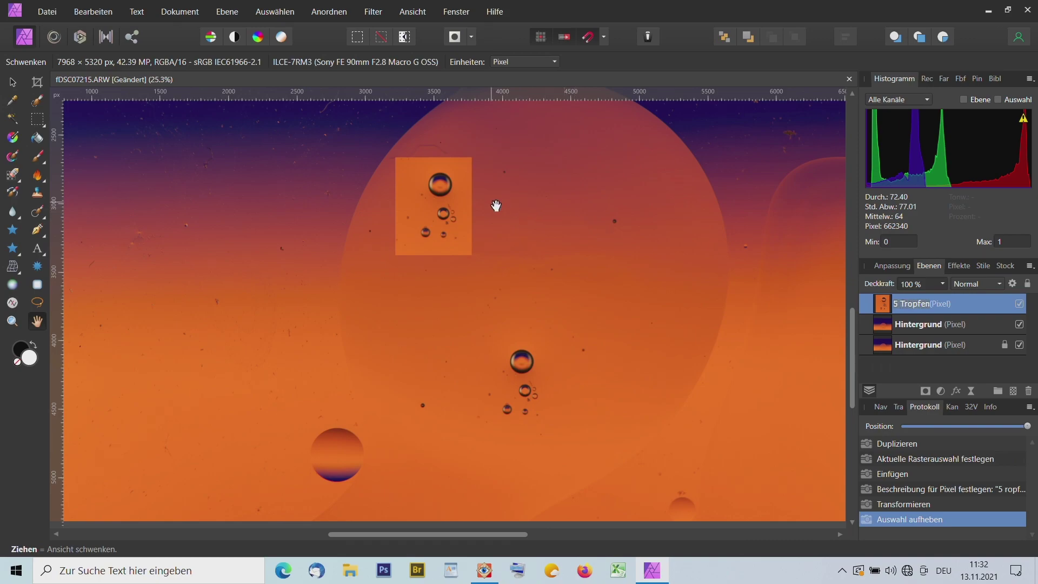
Step: Set the copied drops layer's blend mode to Dunklere Farbe and compare the image before and after that change
scroll(480, 197, "up", 4)
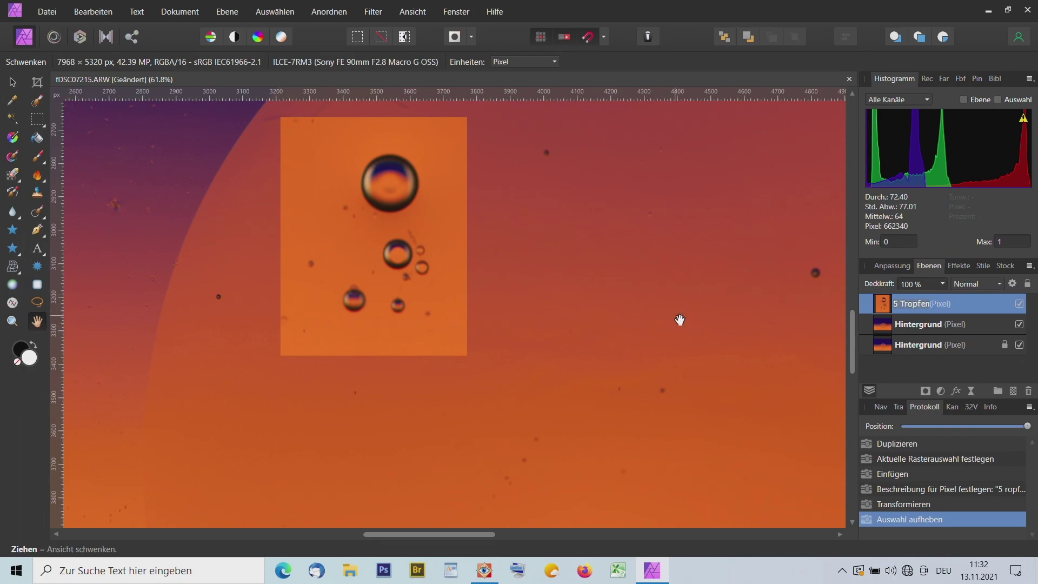
left_click(968, 283)
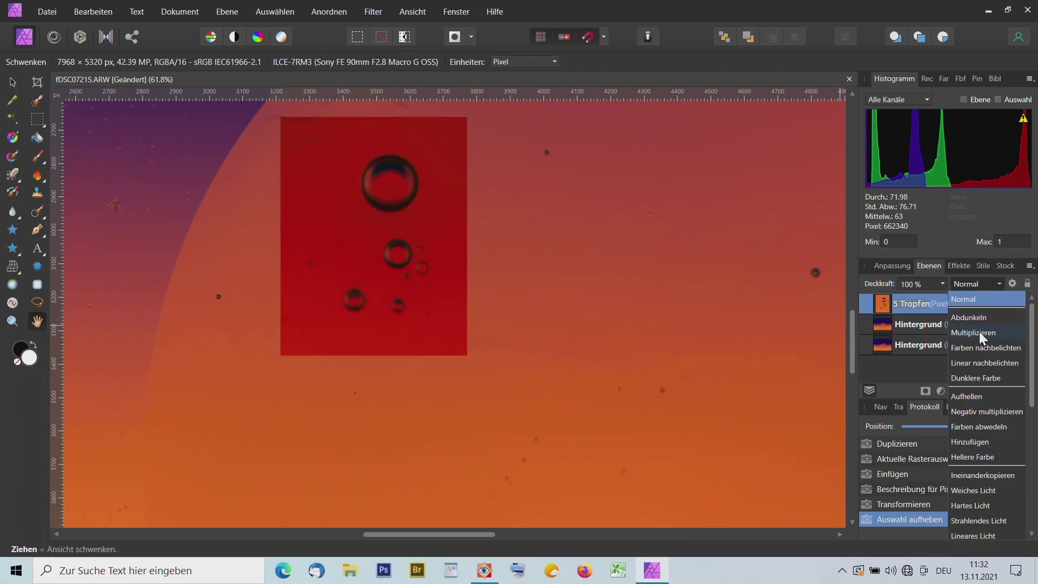
left_click(981, 373)
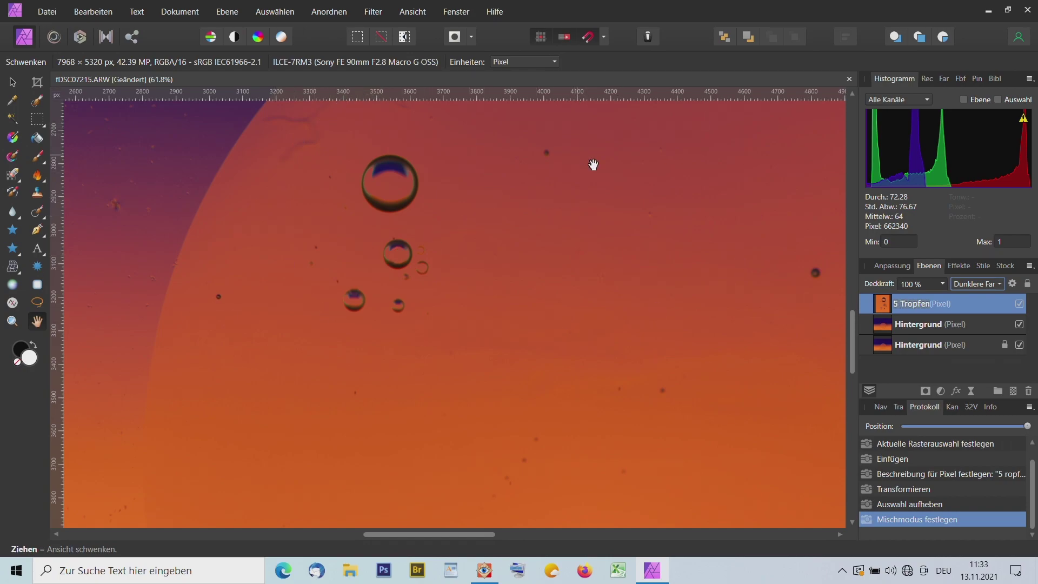
left_click(916, 504)
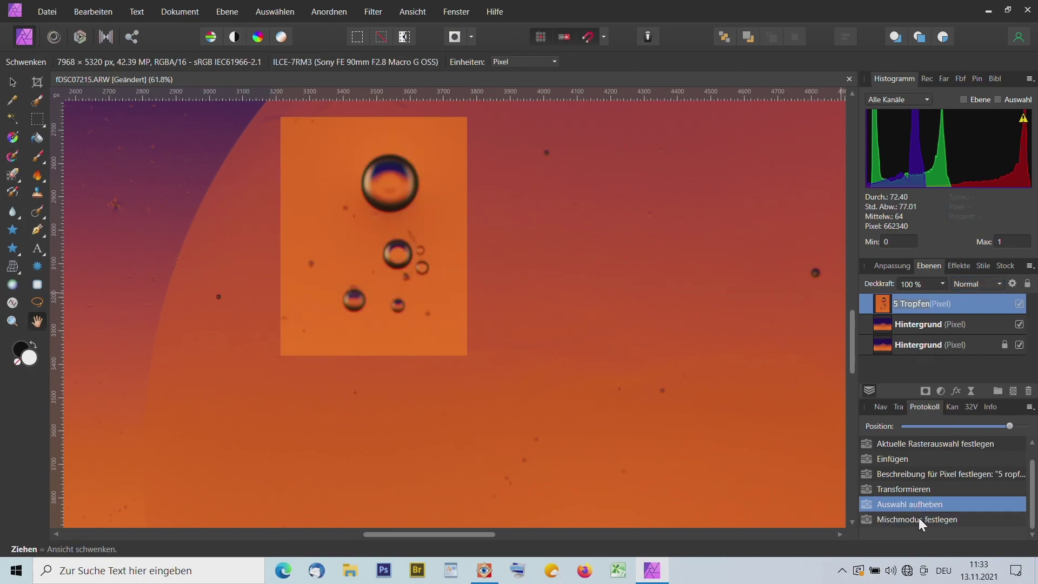
left_click(919, 517)
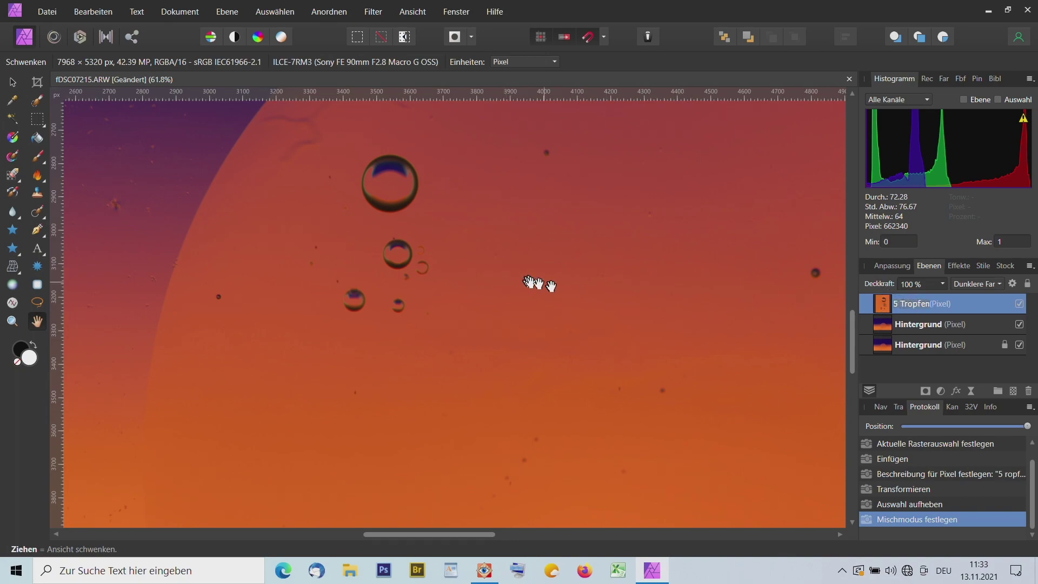
Step: Hide the locked original Hintergrund layer, keep its duplicate visible and make the duplicate the active layer
scroll(550, 291, "down", 5)
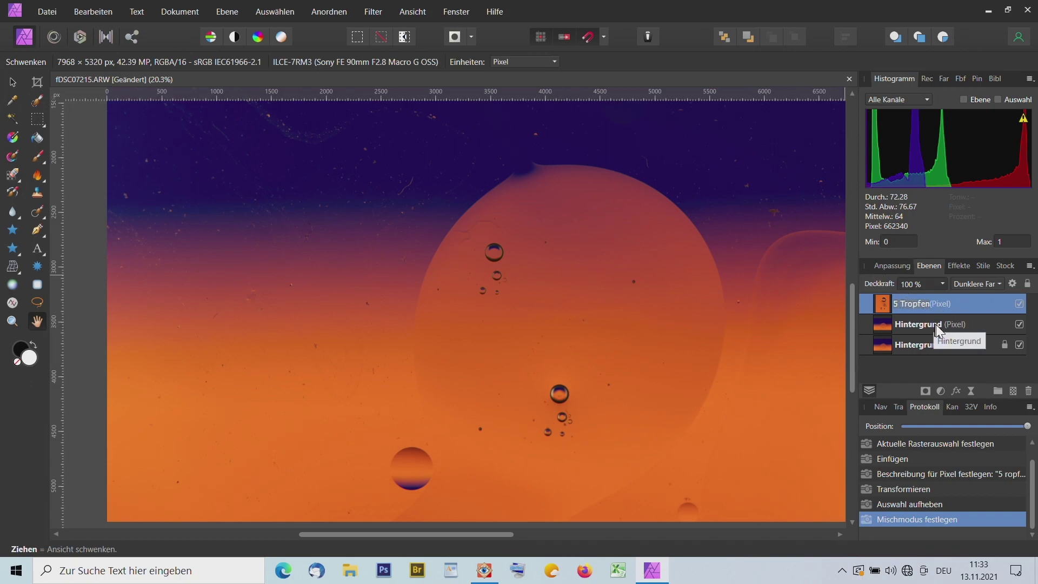
left_click(1020, 326)
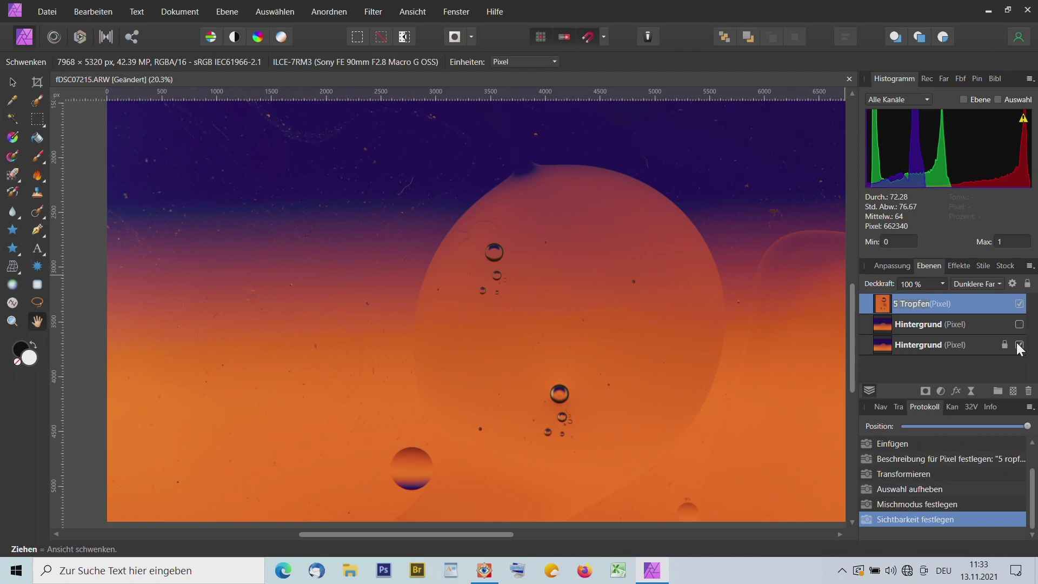
left_click(1020, 344)
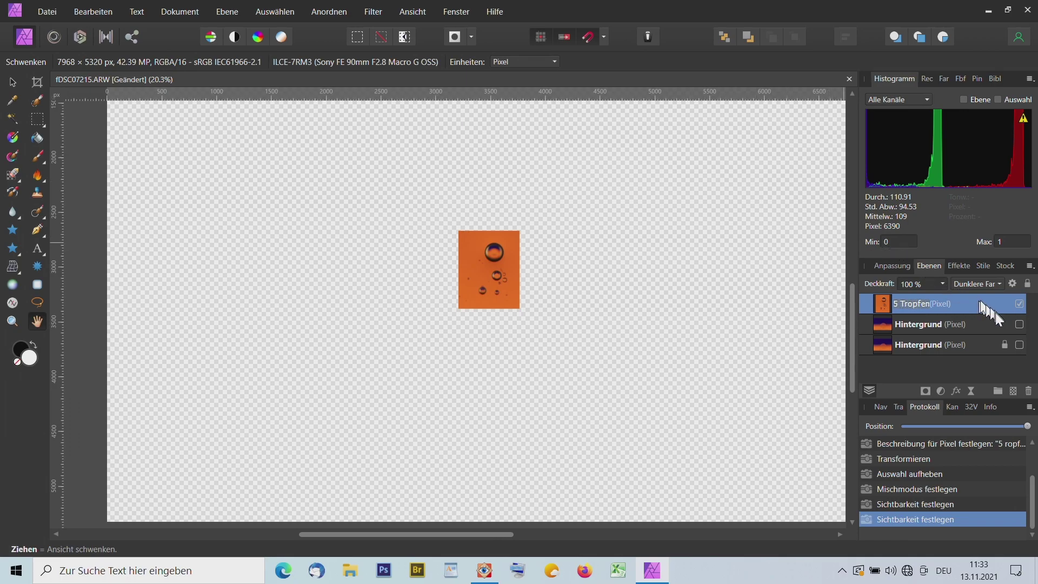
left_click(1019, 324)
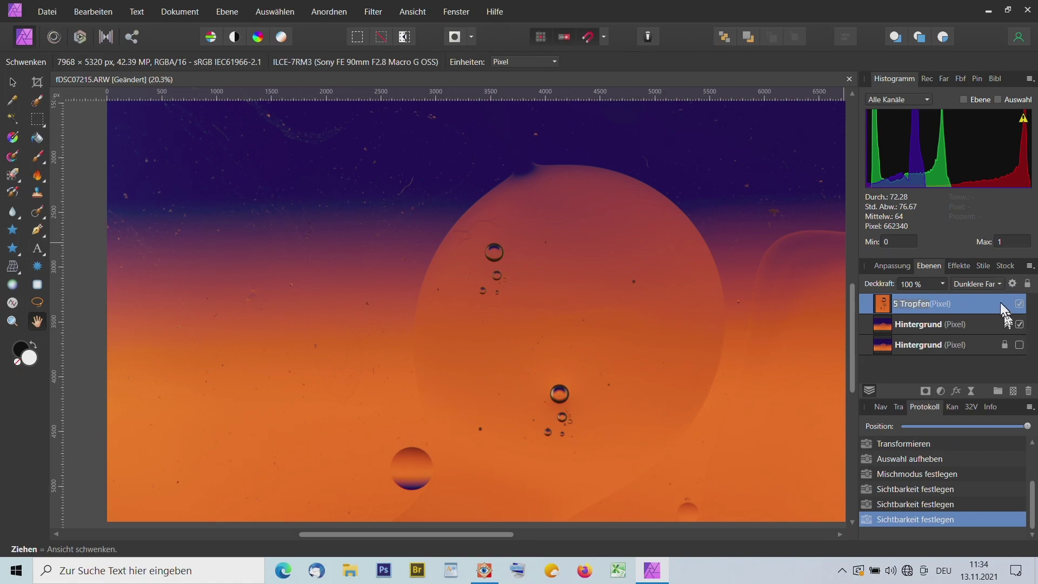
key("BackSpace")
left_click(971, 326)
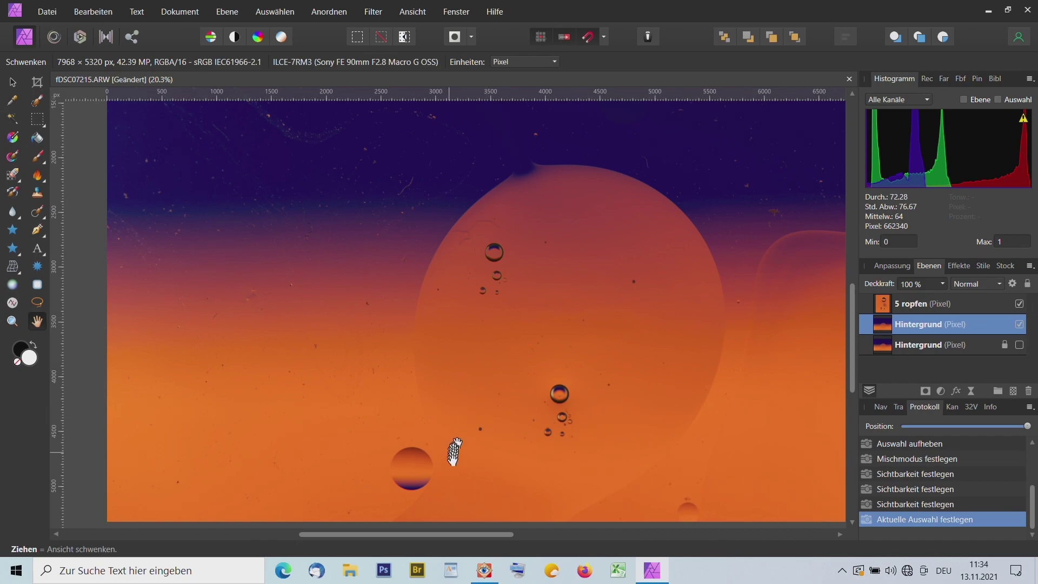
Step: Select the small circular drop below the large circle with the selection brush, snapping to its edges at 160.2 px width
scroll(453, 457, "down", 2)
scroll(452, 465, "up", 8)
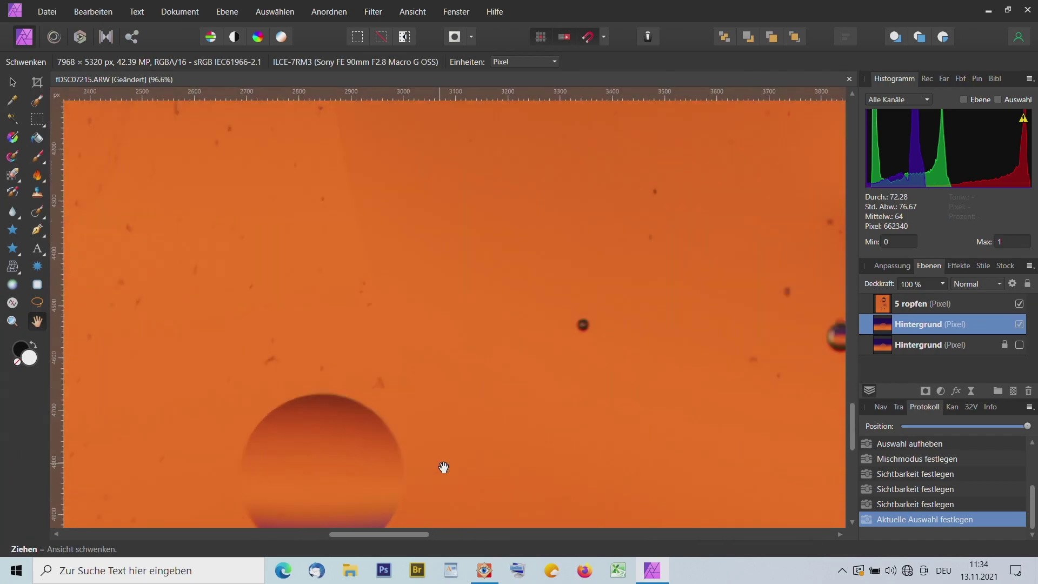
scroll(443, 468, "up", 1)
left_click_drag(429, 480, 463, 308)
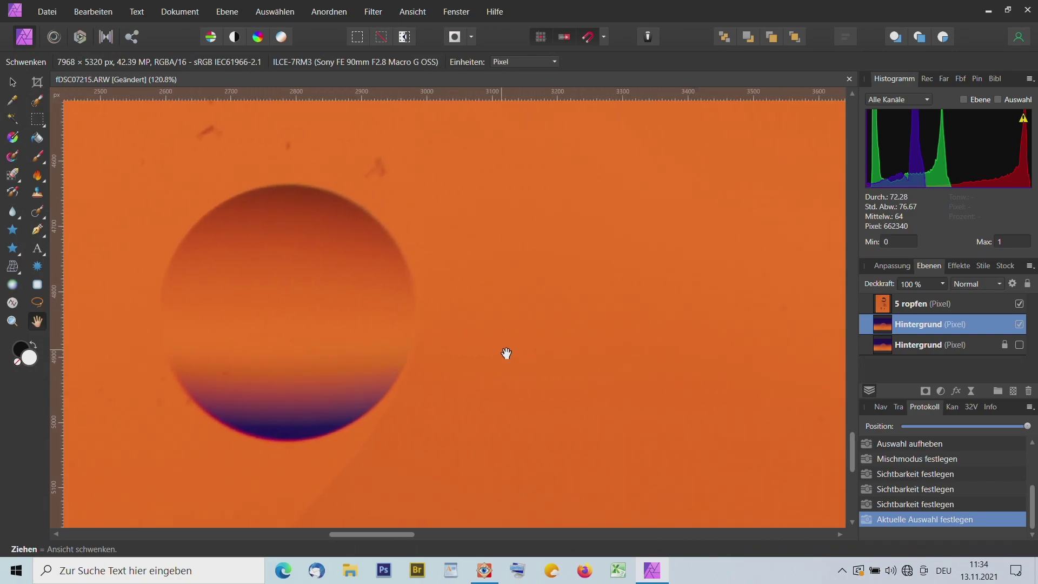
left_click(37, 102)
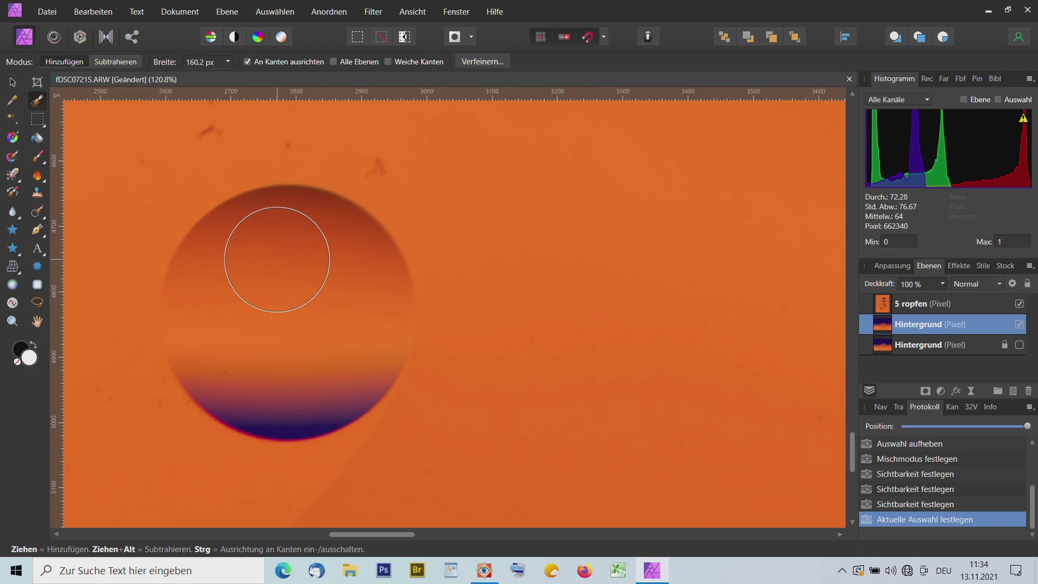
left_click(37, 84)
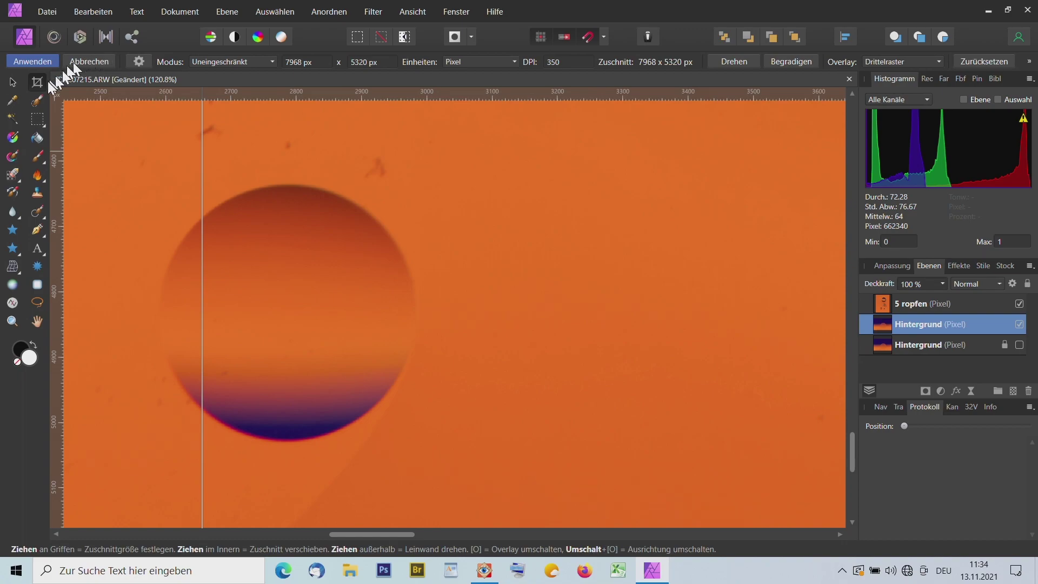
left_click(39, 99)
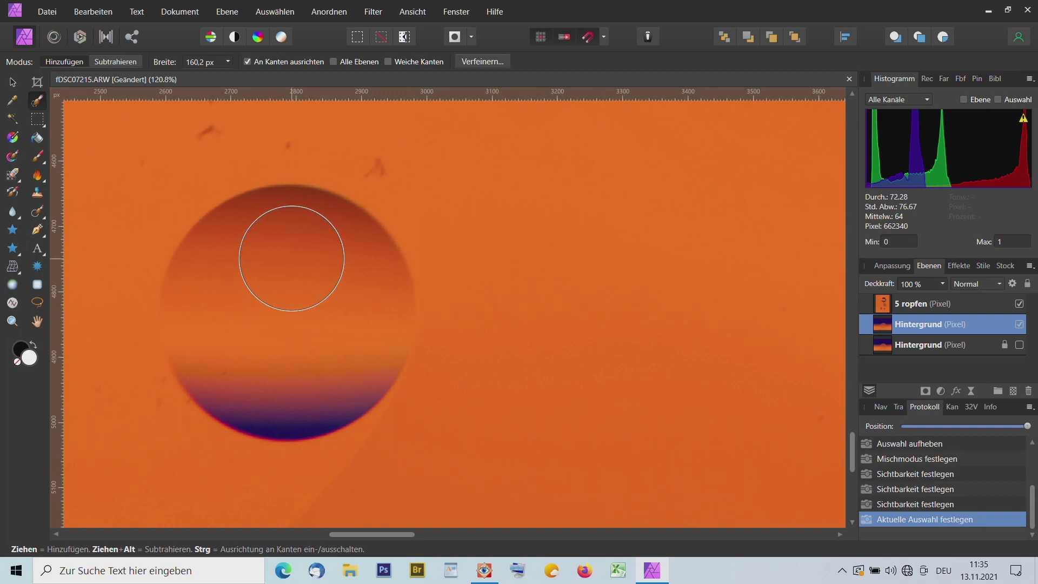
mouse_move(289, 255)
left_mouse_down()
mouse_move(267, 271)
mouse_move(278, 334)
mouse_move(302, 379)
left_mouse_up()
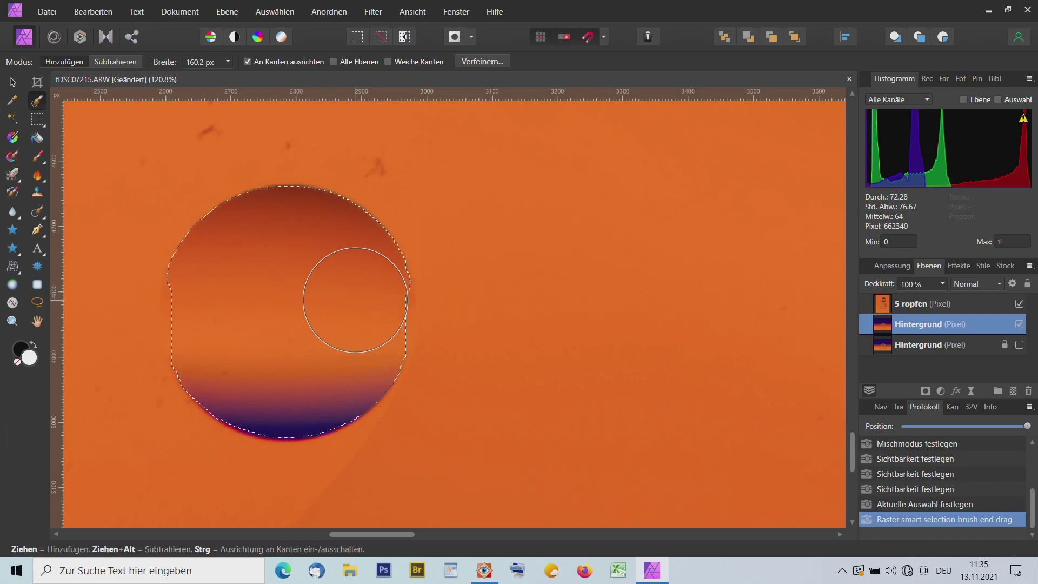
left_click_drag(356, 300, 302, 312)
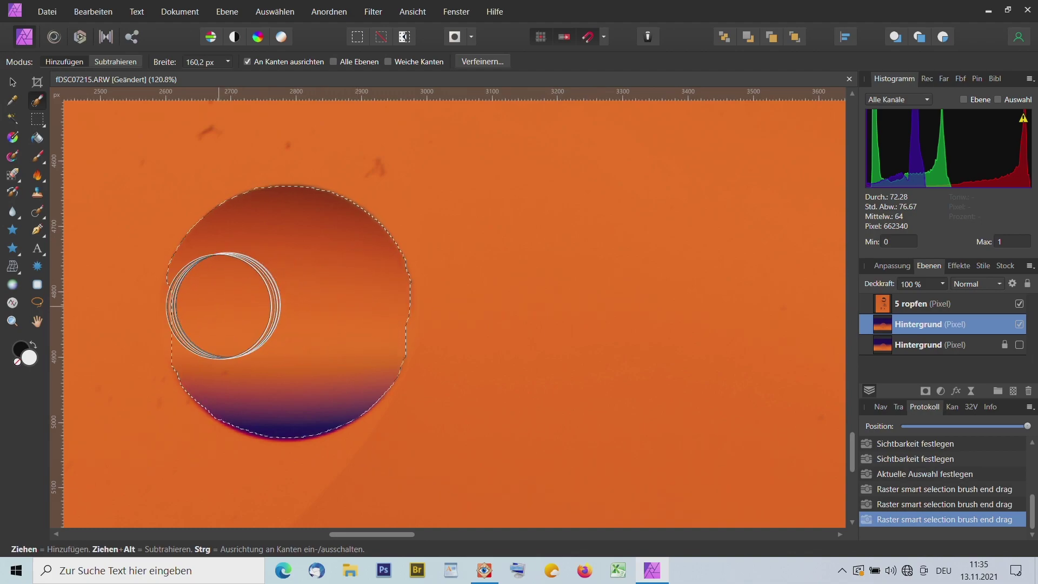
left_click_drag(225, 313, 292, 347)
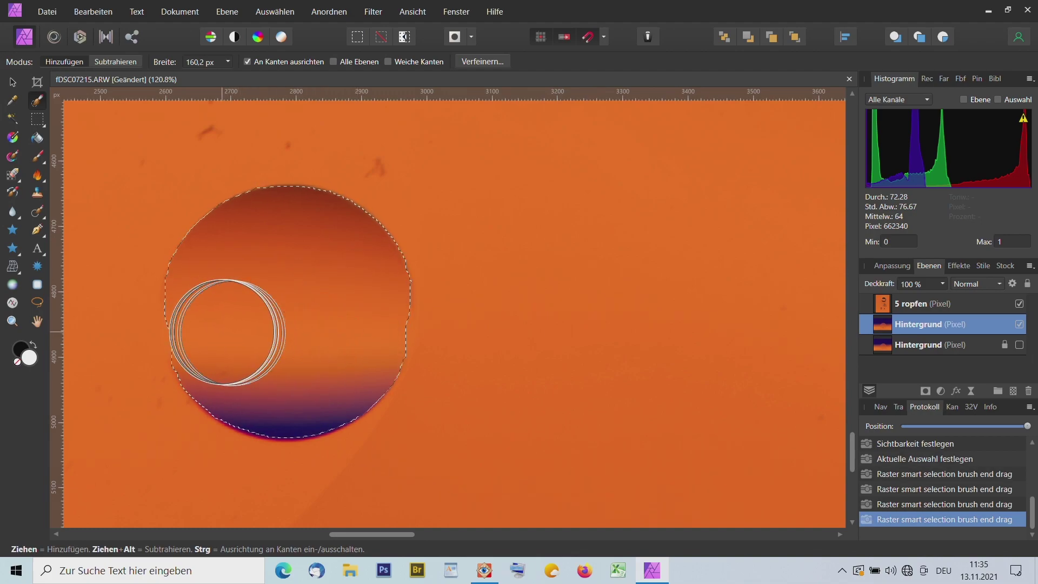
left_click_drag(220, 332, 250, 344)
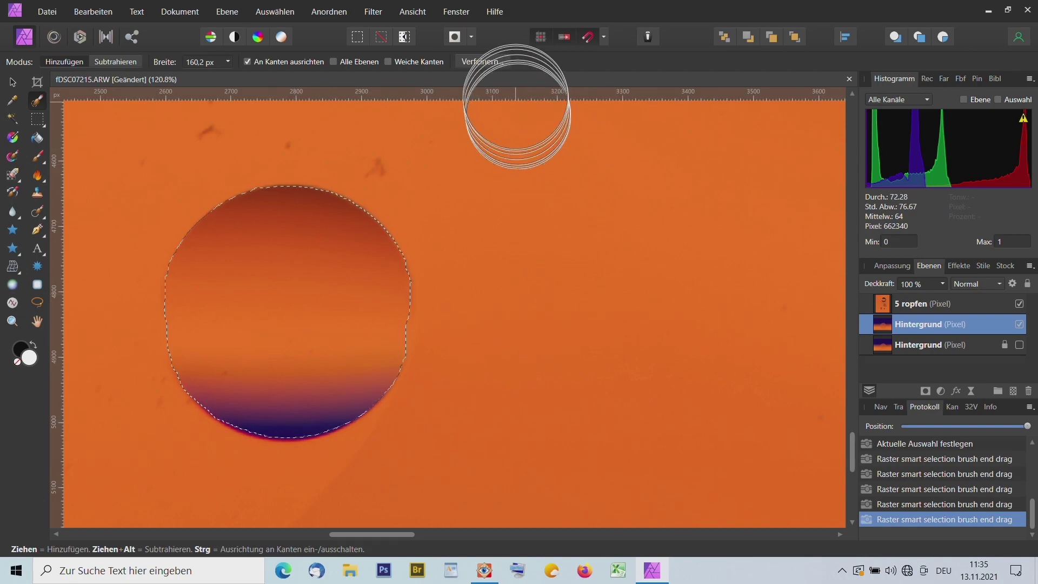
Step: Start refining the drop selection and set the preview to Schwarzer Hintergrund
left_click(491, 61)
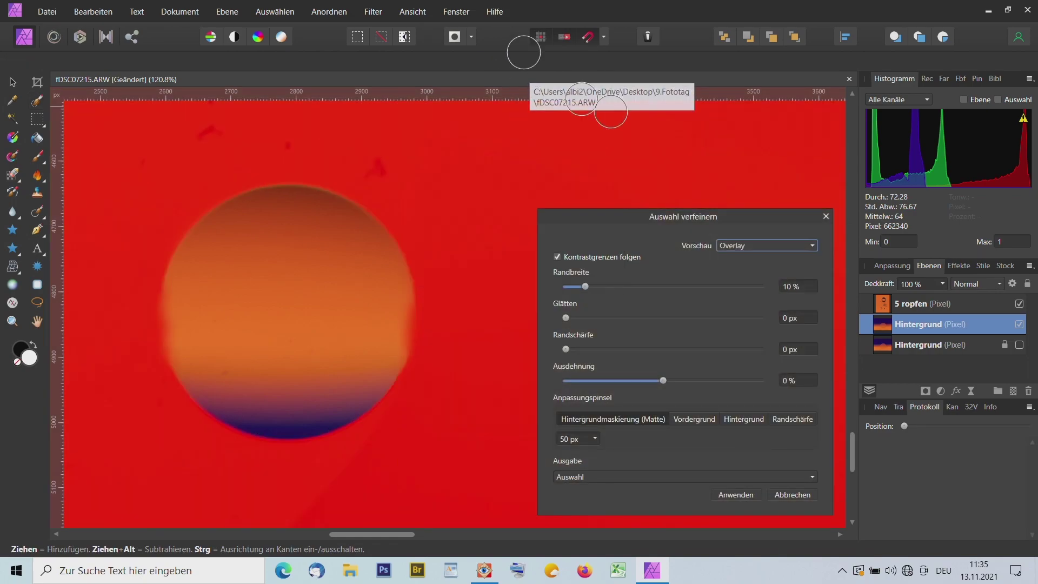
left_click_drag(742, 213, 735, 124)
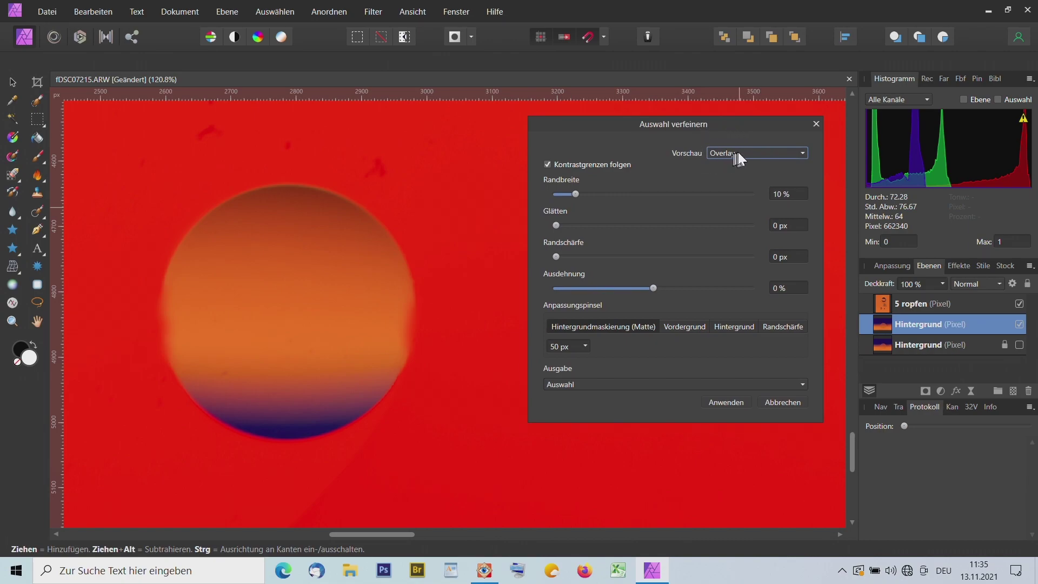
left_click(800, 153)
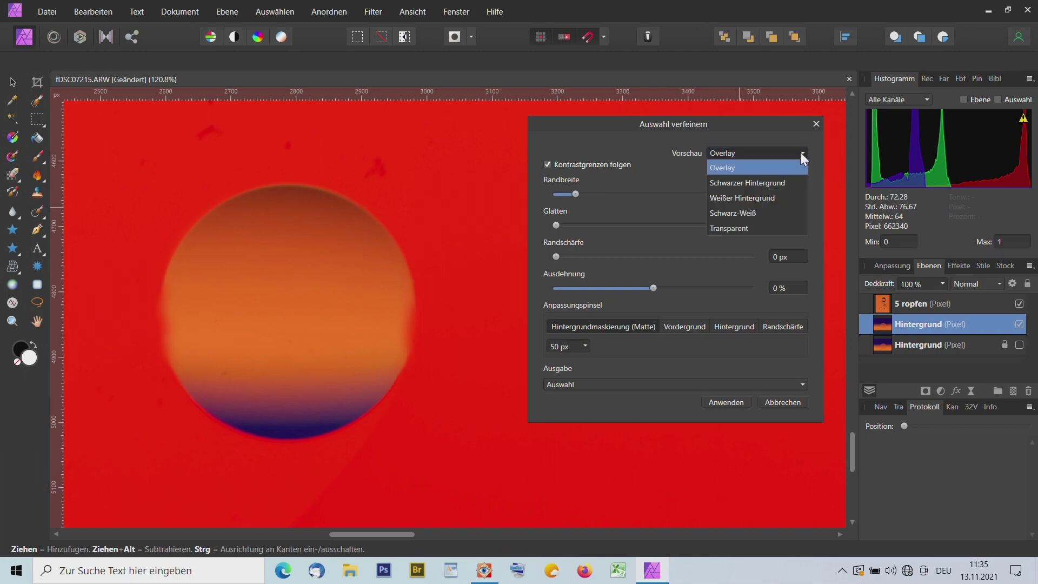
left_click(779, 179)
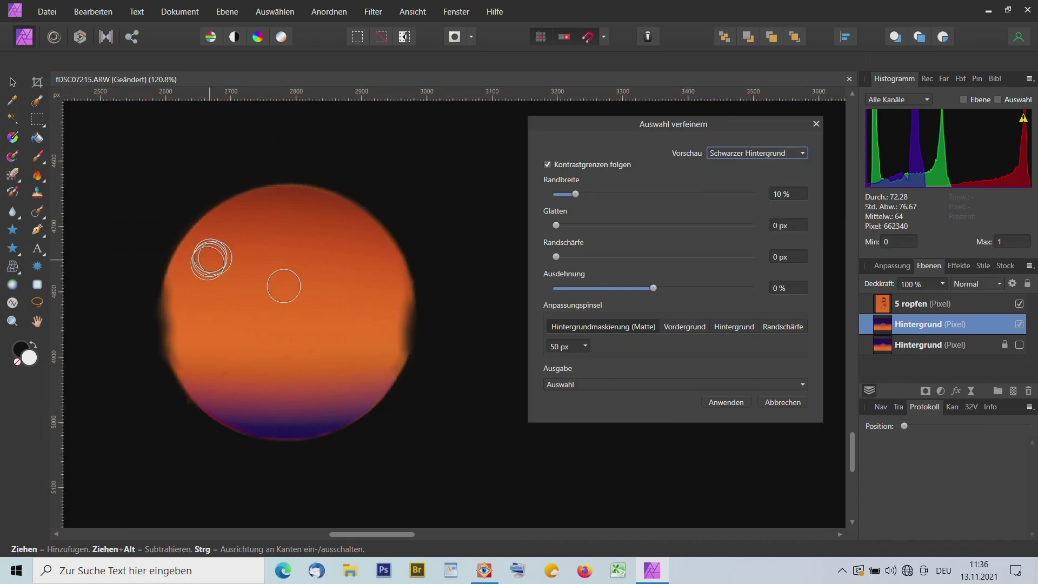
Step: Compare the refinement previews Weißer Hintergrund, Schwarz-Weiß and Transparent, and return to Schwarzer Hintergrund
left_click(732, 153)
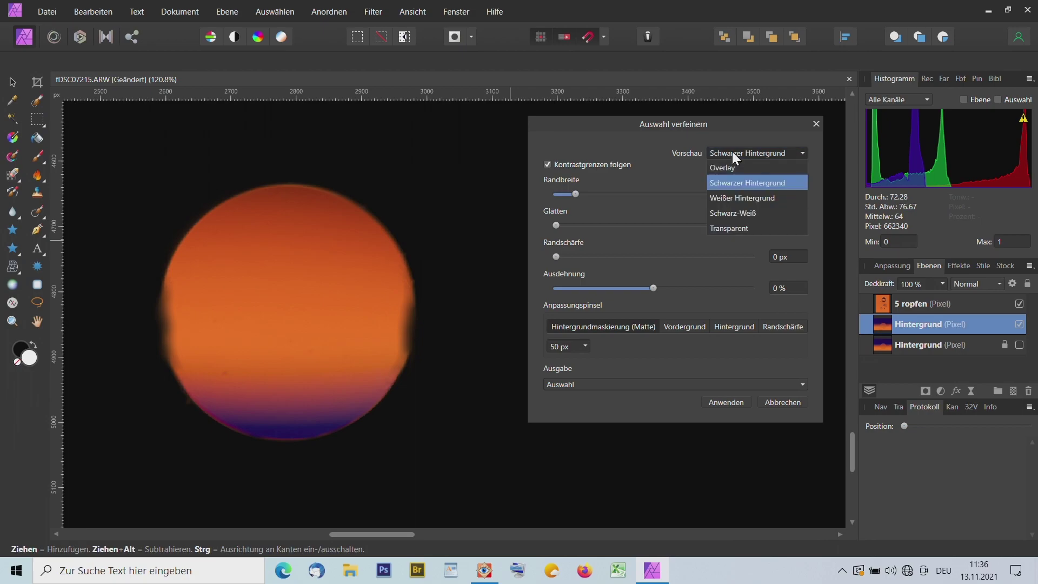
left_click(729, 198)
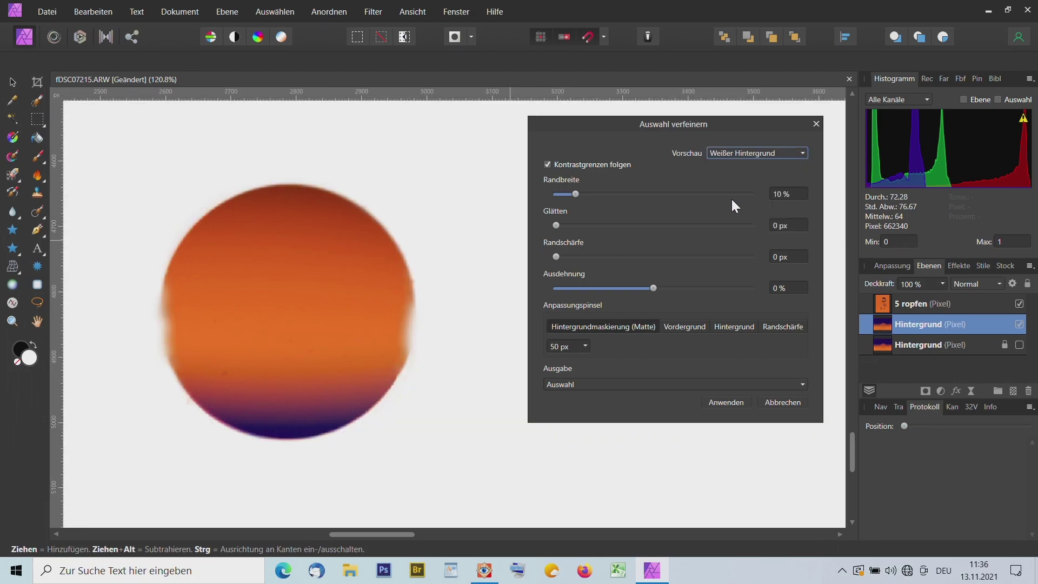
left_click(743, 154)
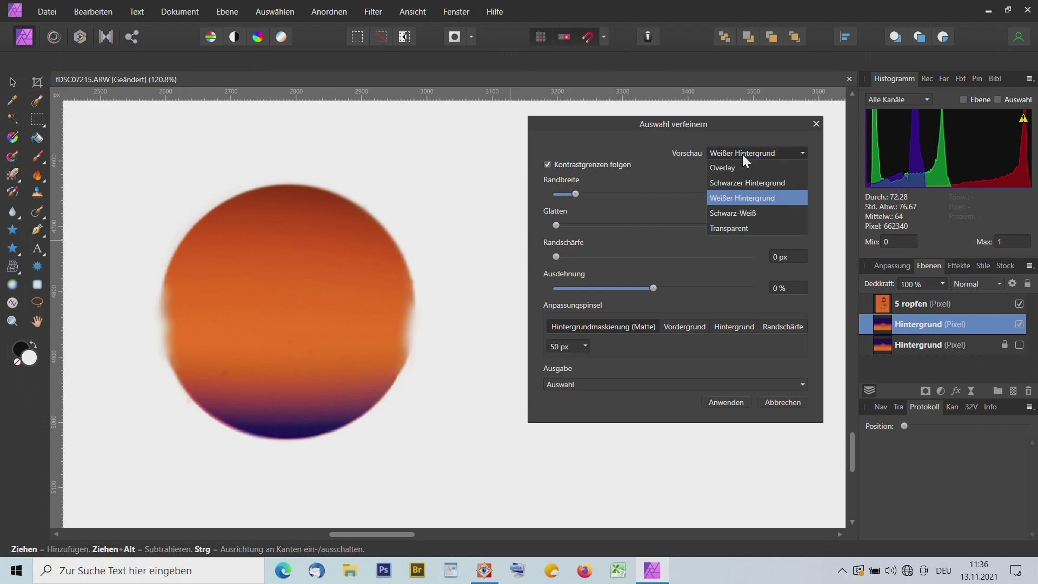
left_click(743, 213)
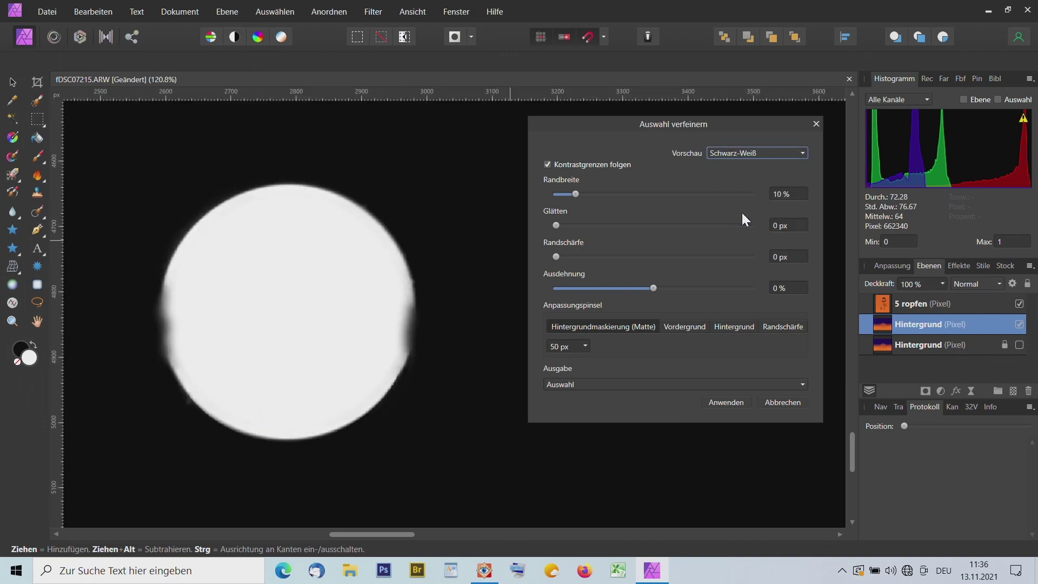
left_click(757, 154)
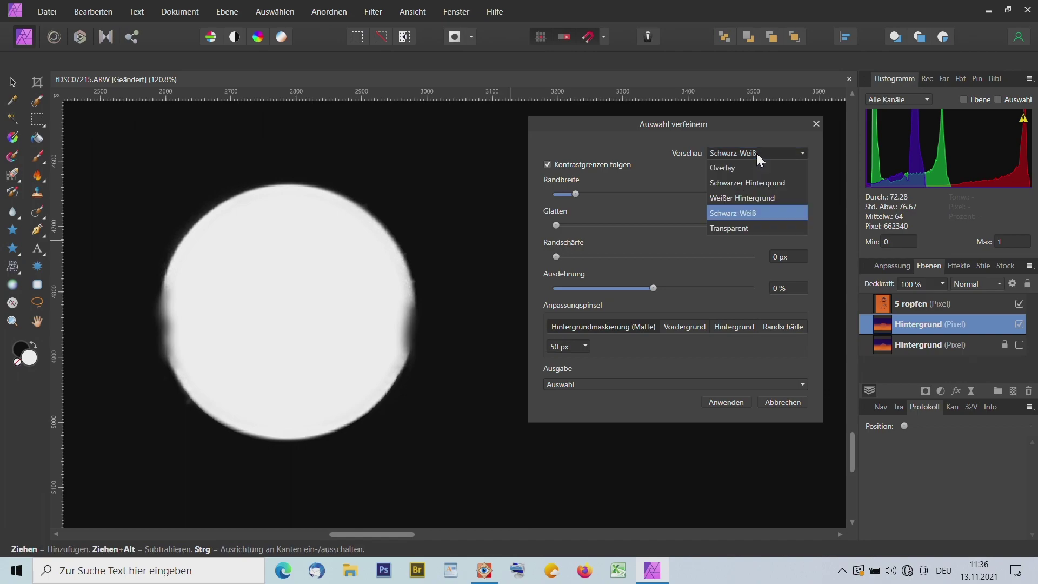
left_click(747, 229)
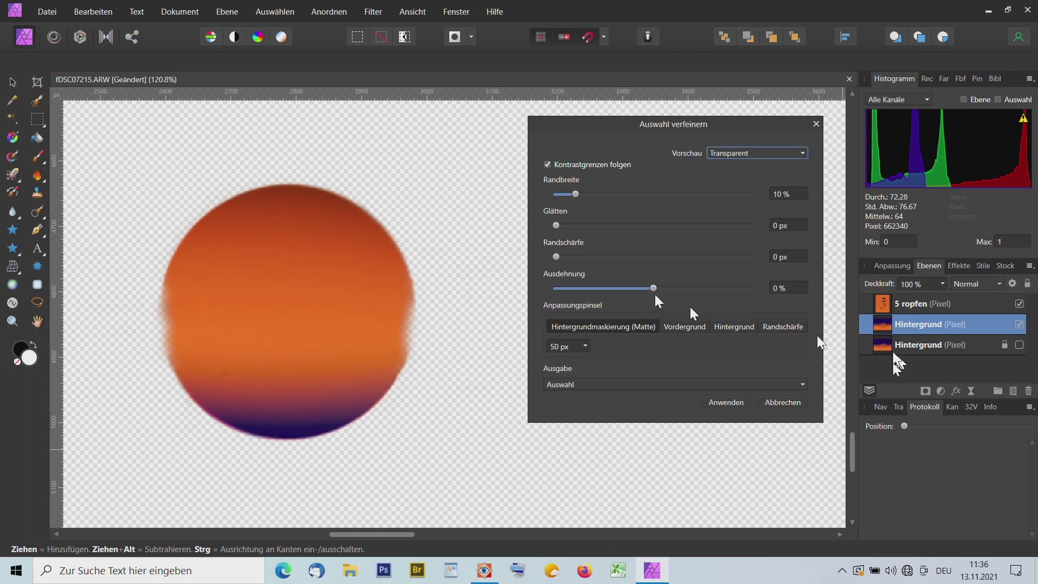
left_click(759, 154)
left_click(755, 183)
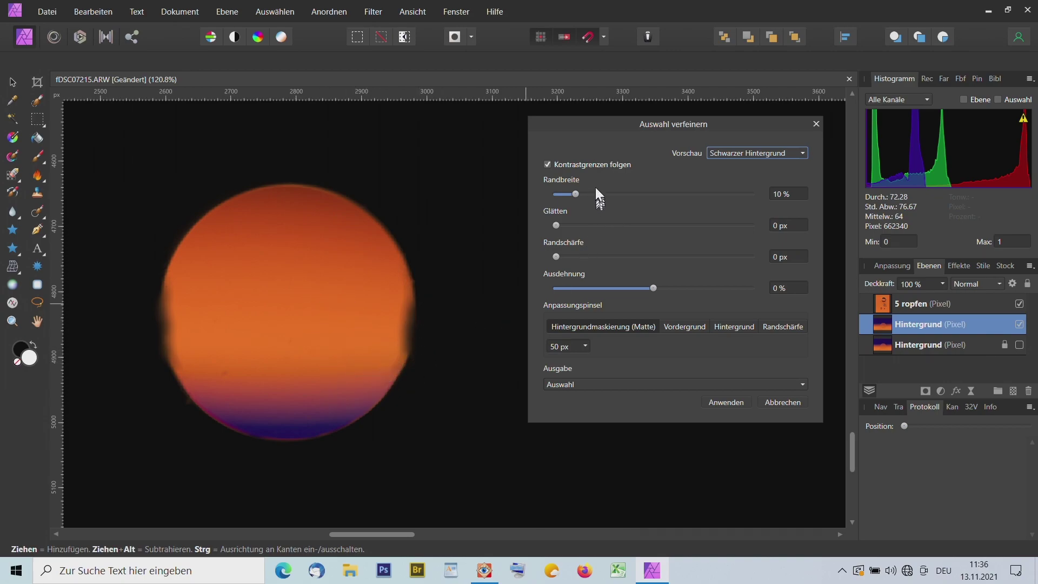
Step: Set the selection refinement to Randbreite 7 %, Glätten 1 px and Randschärfe 0,7 px
left_click(575, 190)
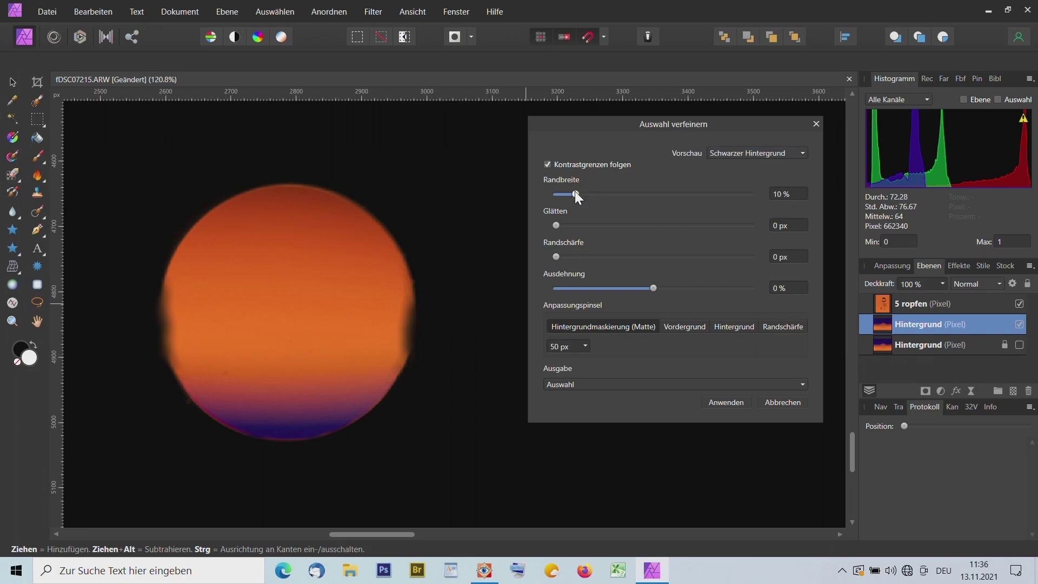
mouse_move(575, 190)
left_mouse_down()
mouse_move(603, 189)
mouse_move(570, 193)
left_mouse_up()
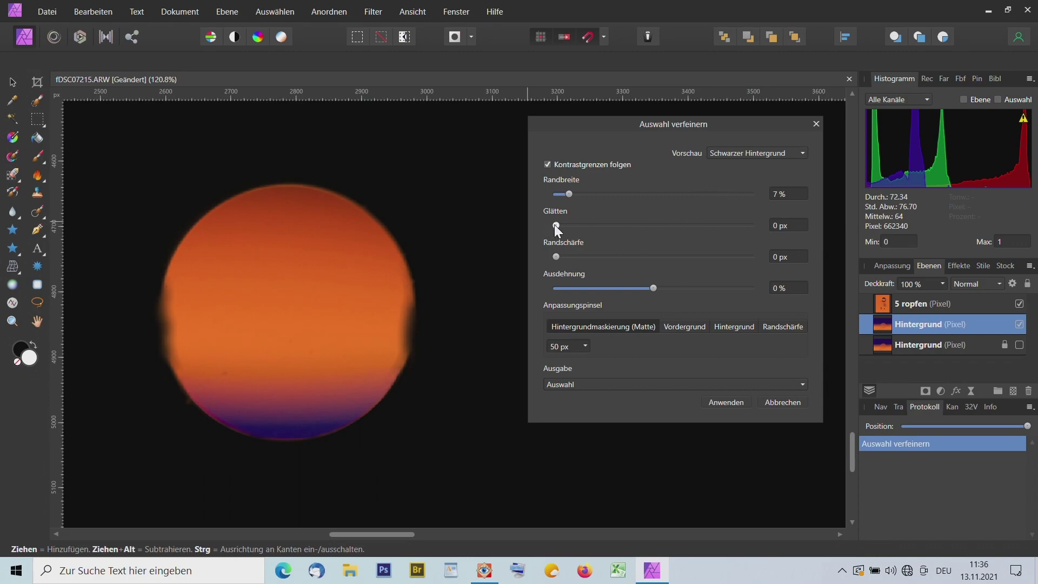
left_click_drag(555, 225, 556, 225)
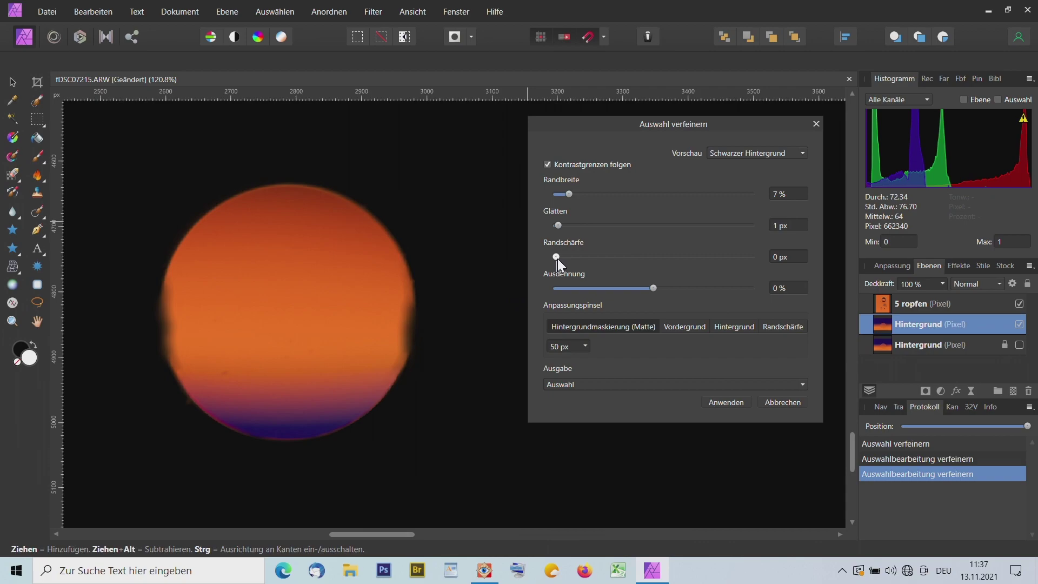
left_click(557, 255)
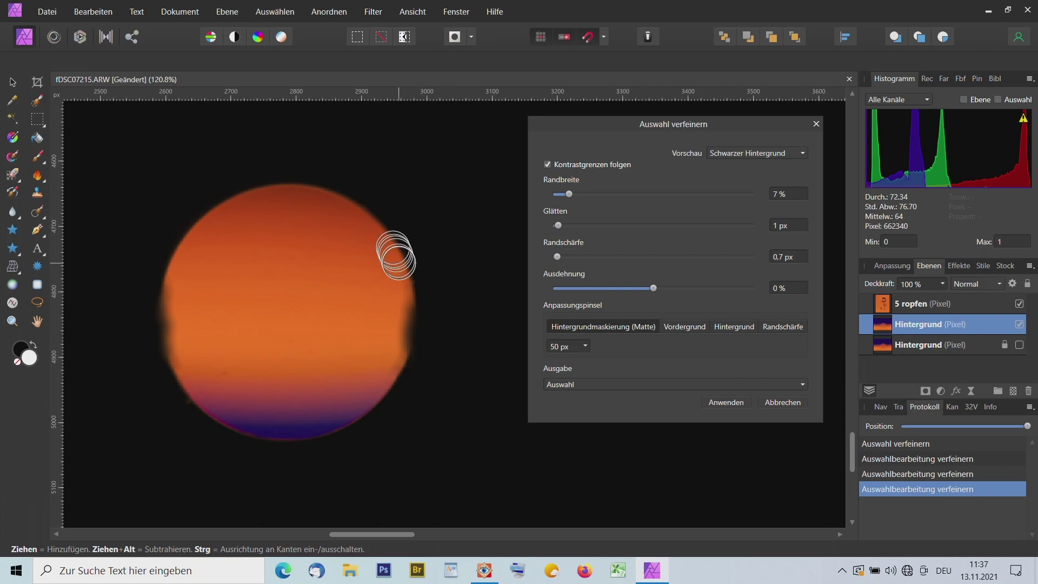
Step: Correct the drop's side edges with the 50 px adjustment brush, marking missing rim areas as Vordergrund and the excess outside as Hintergrund
left_click_drag(402, 273, 408, 358)
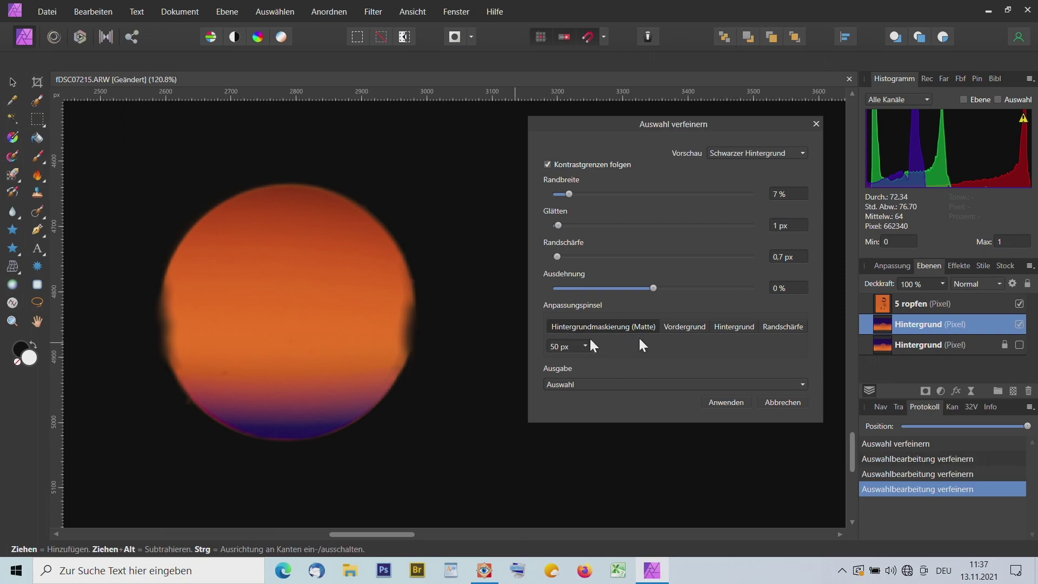
left_click(696, 326)
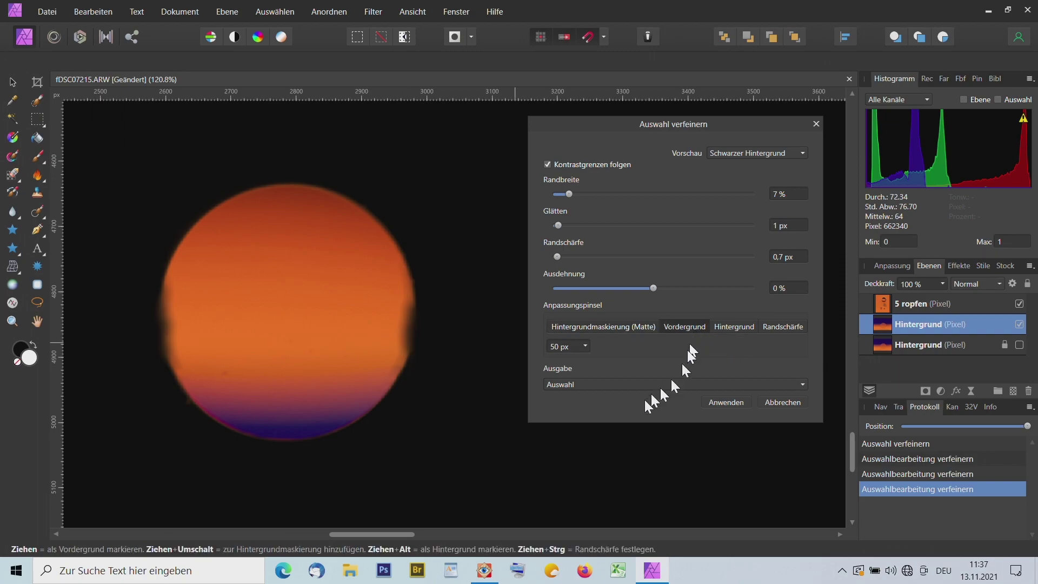
mouse_move(414, 344)
left_mouse_down()
mouse_move(382, 301)
mouse_move(396, 311)
mouse_move(390, 294)
mouse_move(387, 335)
mouse_move(342, 396)
left_mouse_up()
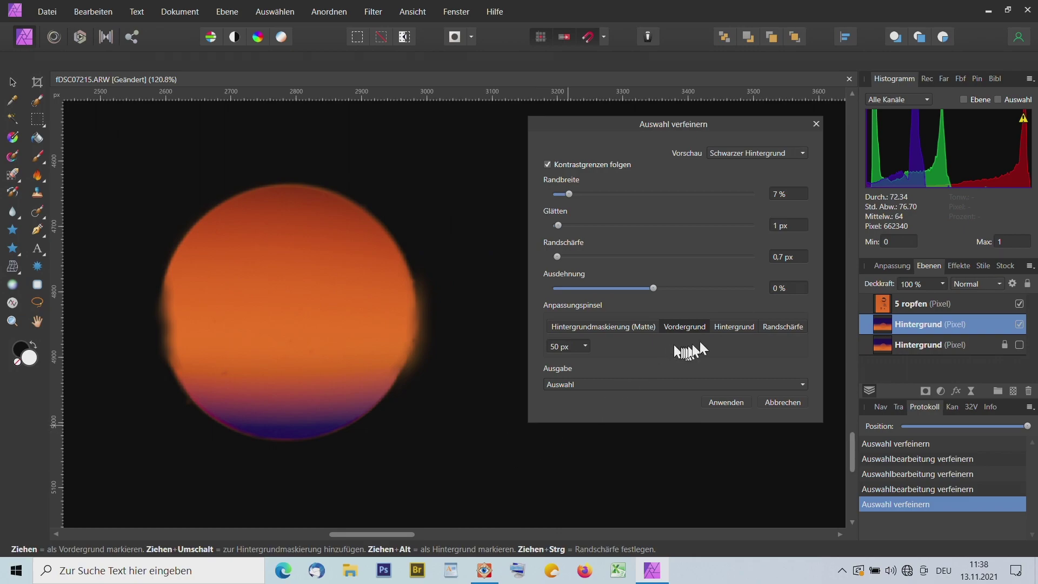
left_click(726, 326)
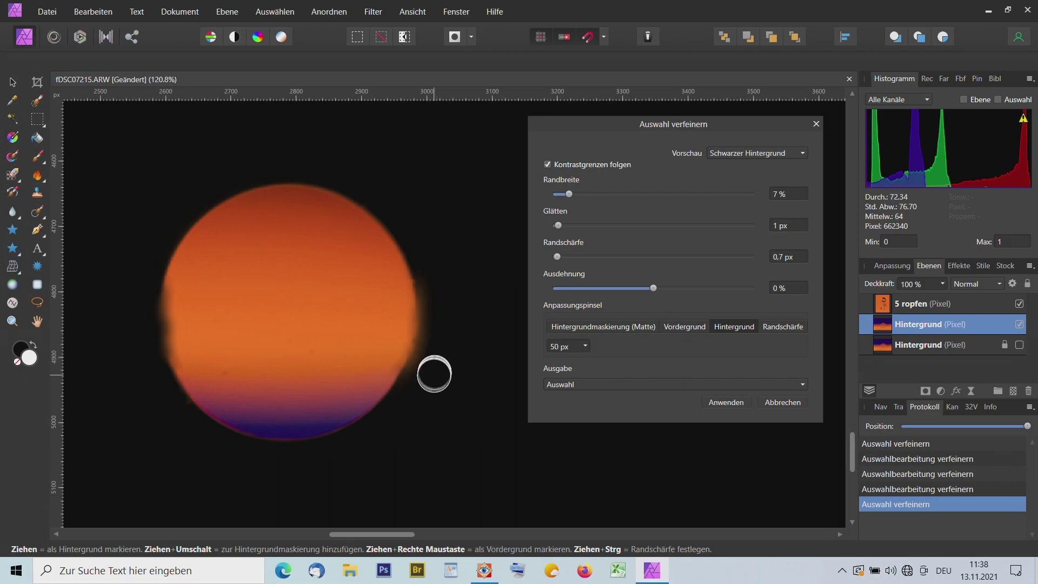
left_click_drag(434, 373, 452, 394)
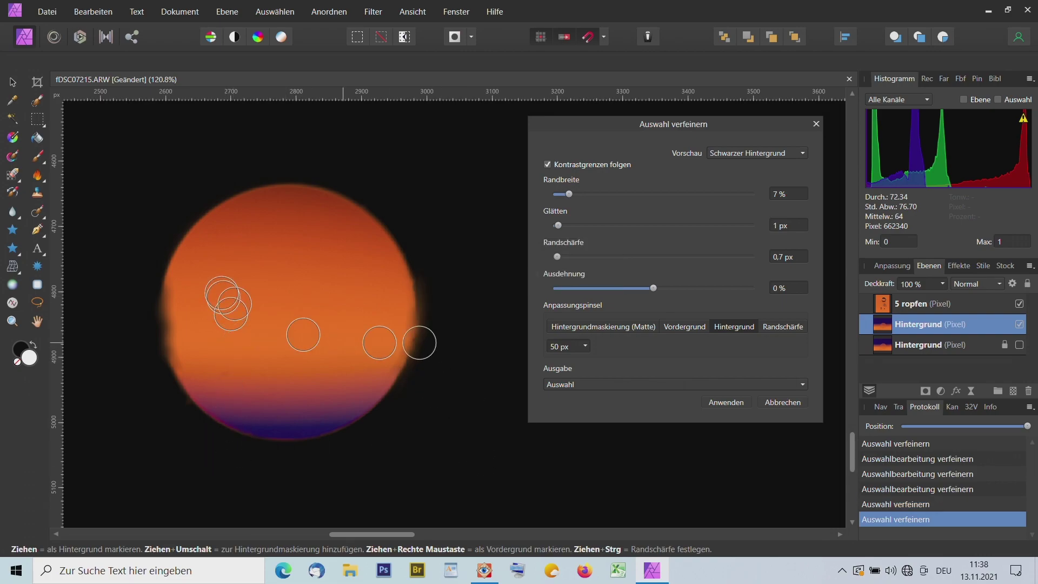
left_click(689, 326)
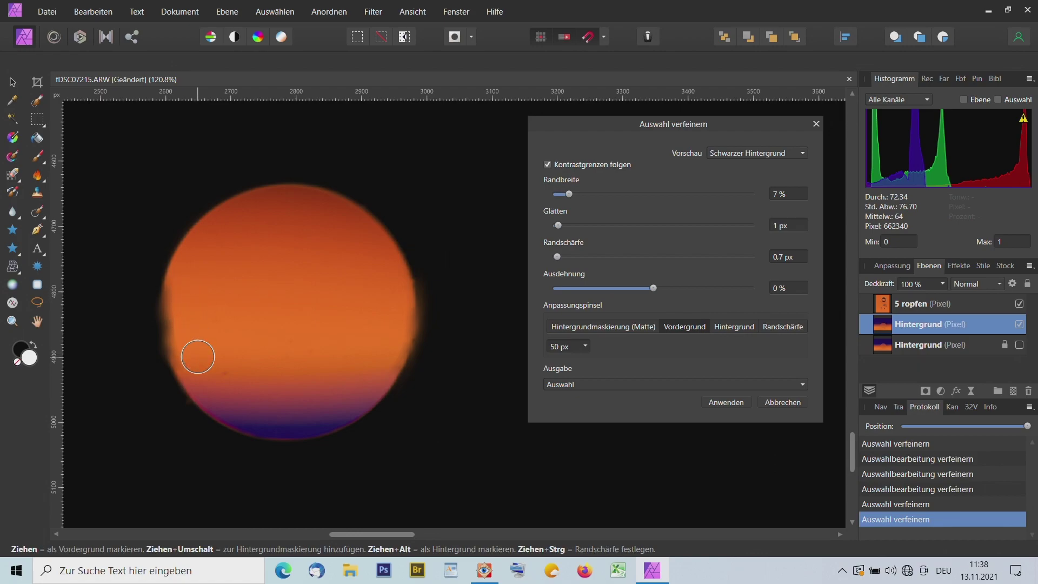
left_click_drag(197, 357, 278, 359)
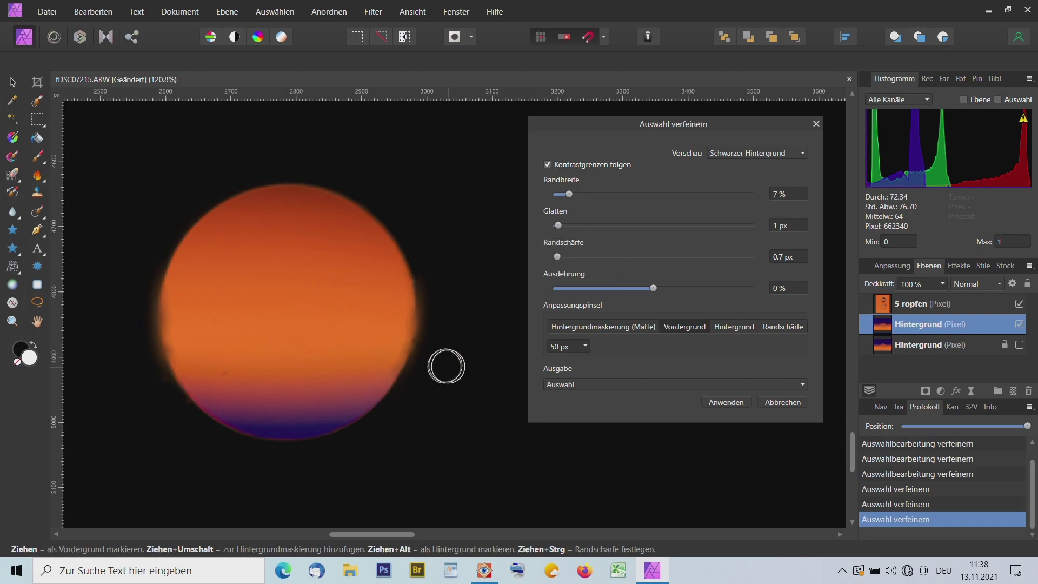
Step: Paint around the drop's upper and lower rim with the 50 px Hintergrundmaskierung (Matte) brush to recalculate the edge
left_click(580, 328)
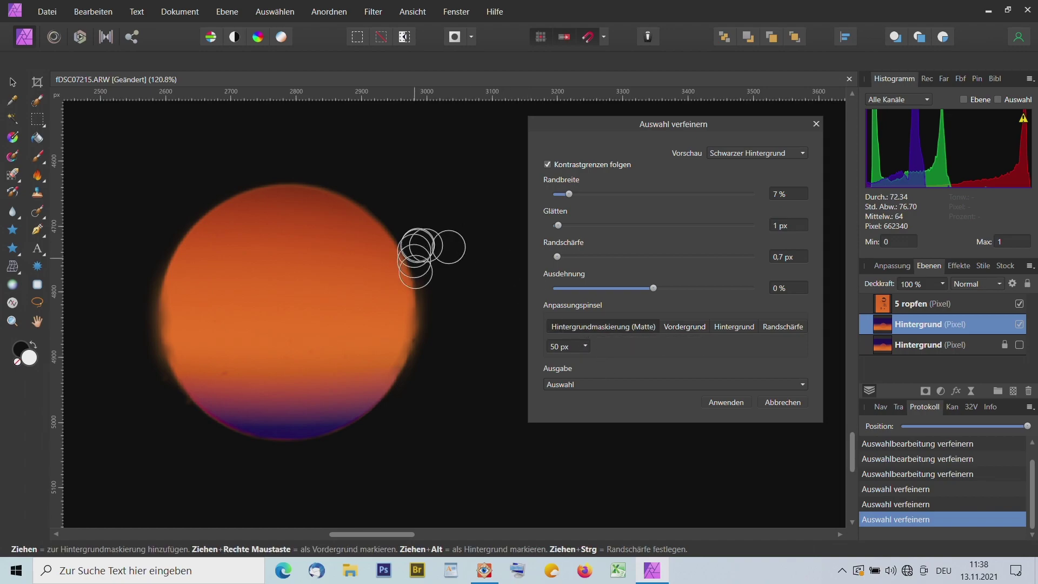
mouse_move(412, 285)
left_mouse_down()
mouse_move(352, 200)
mouse_move(288, 180)
mouse_move(225, 194)
mouse_move(176, 252)
mouse_move(178, 277)
left_mouse_up()
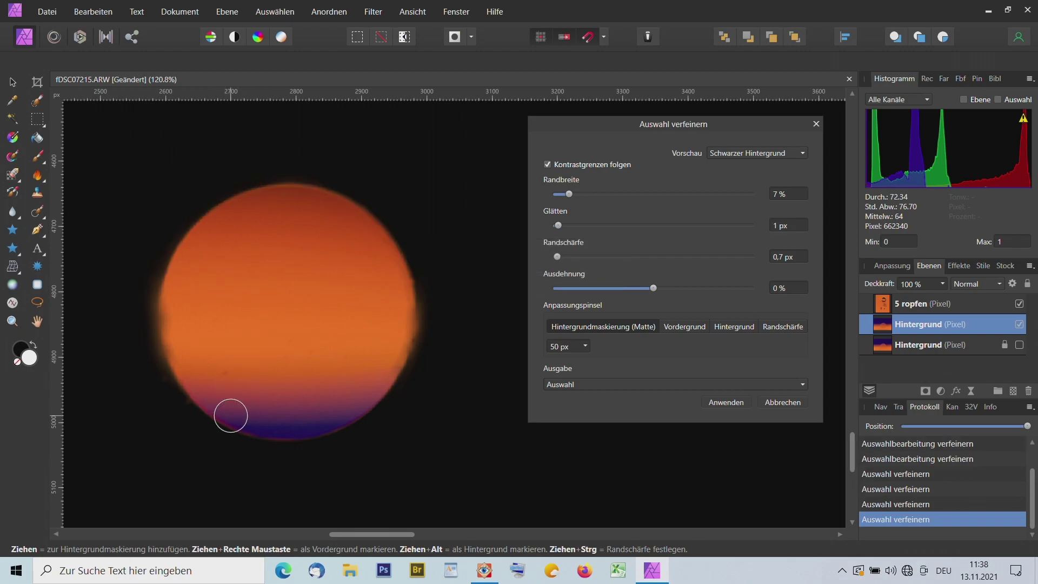
mouse_move(181, 387)
left_mouse_down()
mouse_move(204, 413)
mouse_move(271, 440)
mouse_move(341, 431)
mouse_move(385, 392)
mouse_move(398, 394)
left_mouse_up()
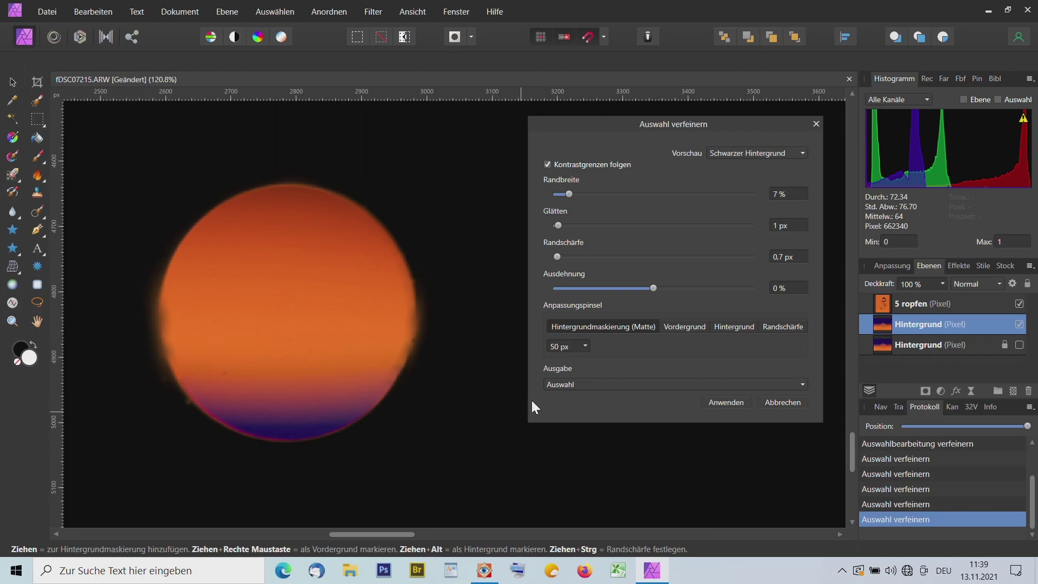
Step: Output the refined drop selection as Neue Ebene mit Maske and make the unlocked Hintergrund layer beneath it visible
left_click(591, 385)
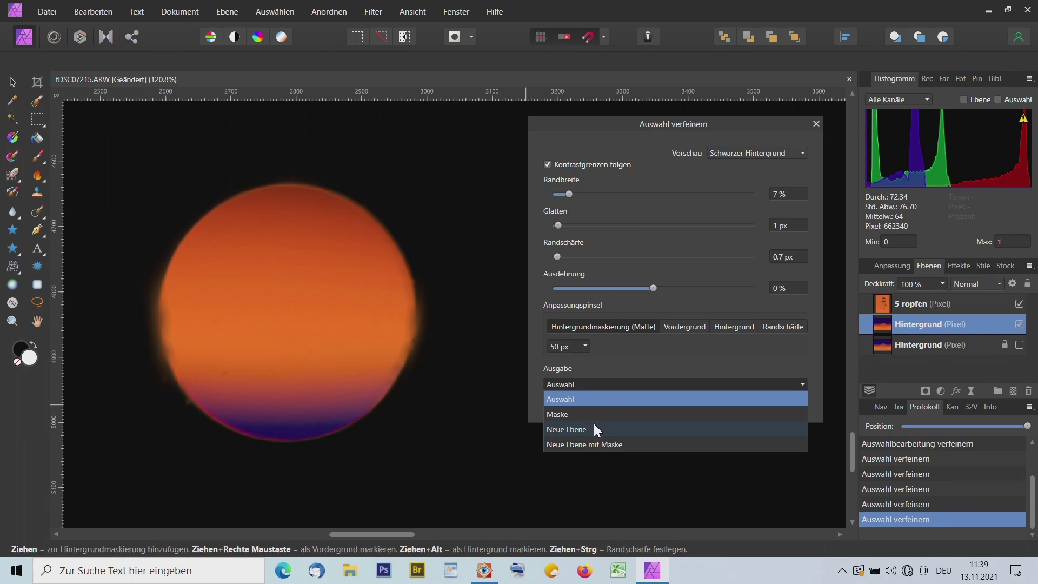
left_click(591, 442)
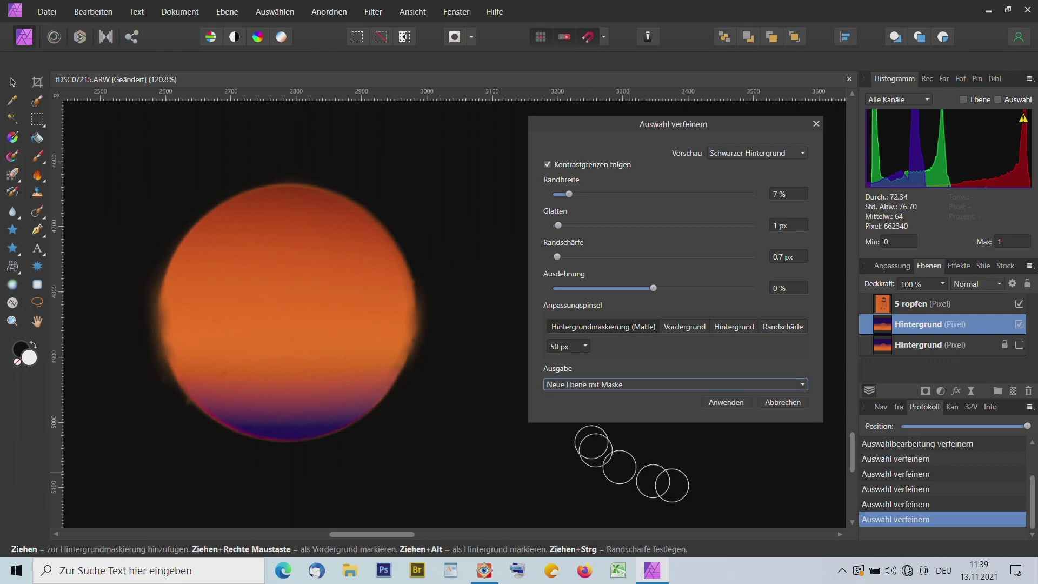
left_click(726, 403)
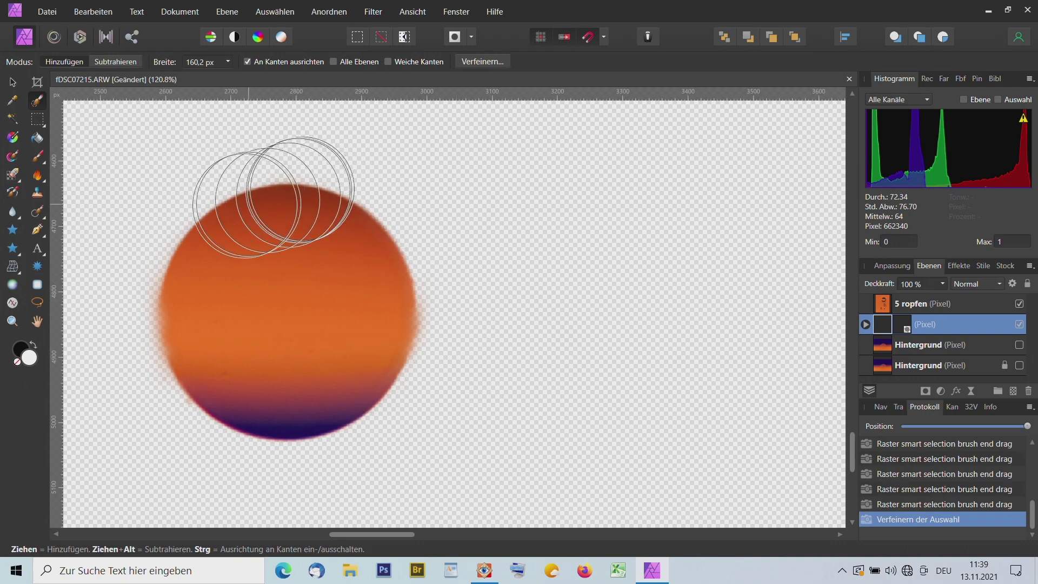
left_click(1019, 346)
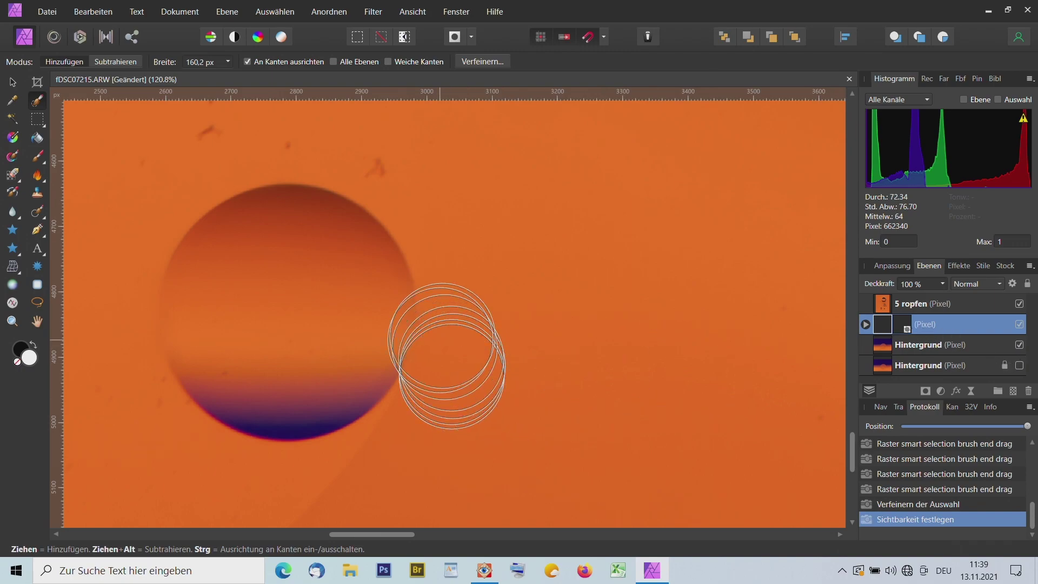
key("ctrl+0")
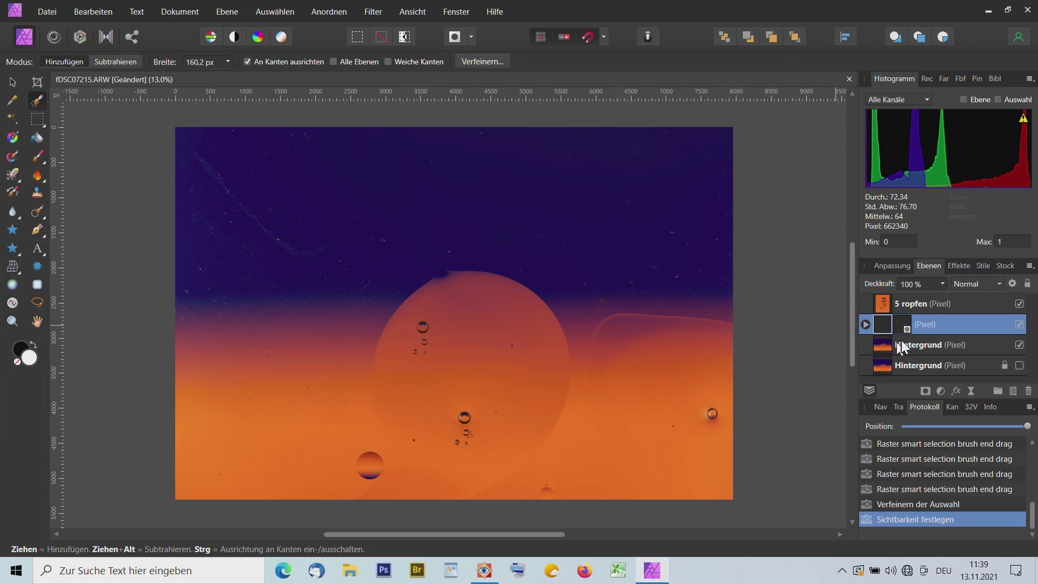
Step: Rename the new masked drop layer as "1 Tropfen"
double_click(926, 325)
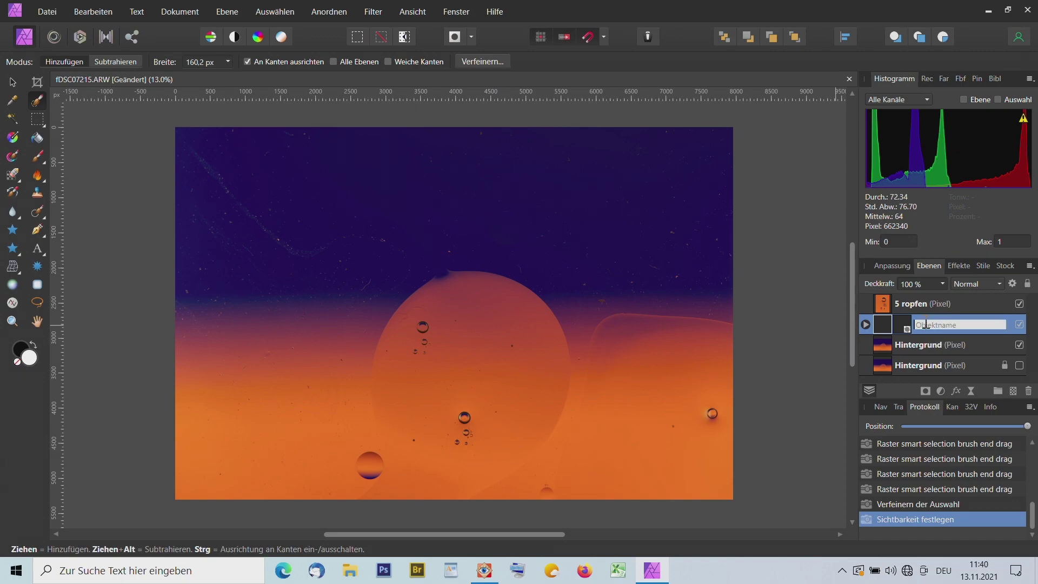
type("1 Tropfen")
key("Return")
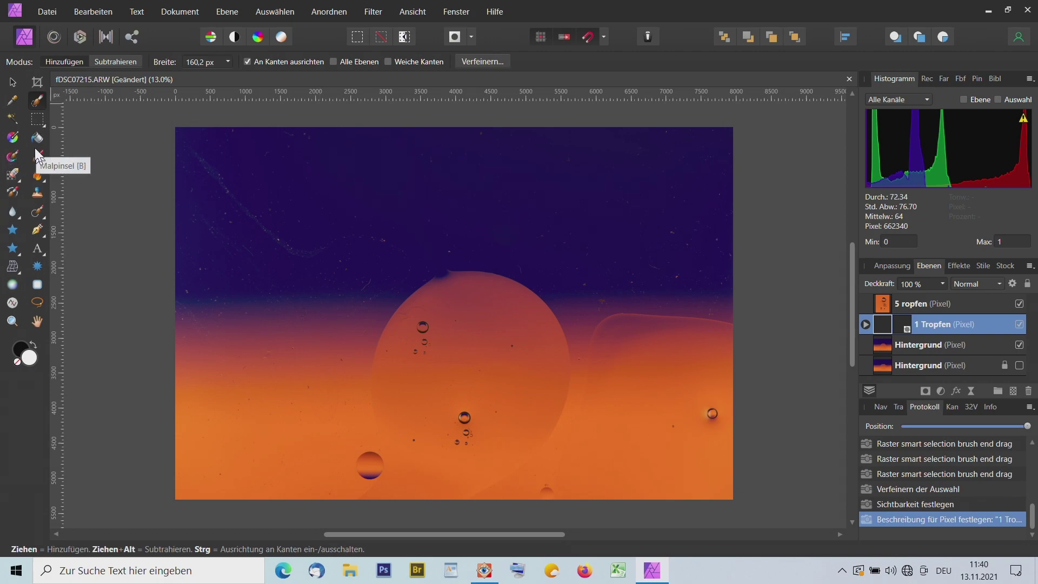
Step: Move the 1 Tropfen copy into the middle of the large circle and clear the layer selection
left_click(13, 83)
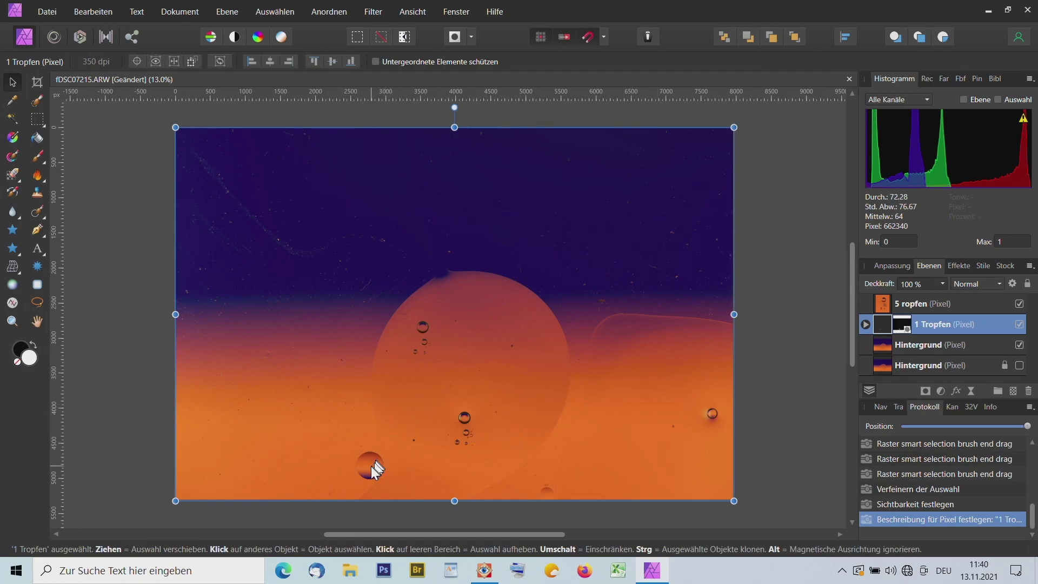
left_click_drag(374, 463, 469, 355)
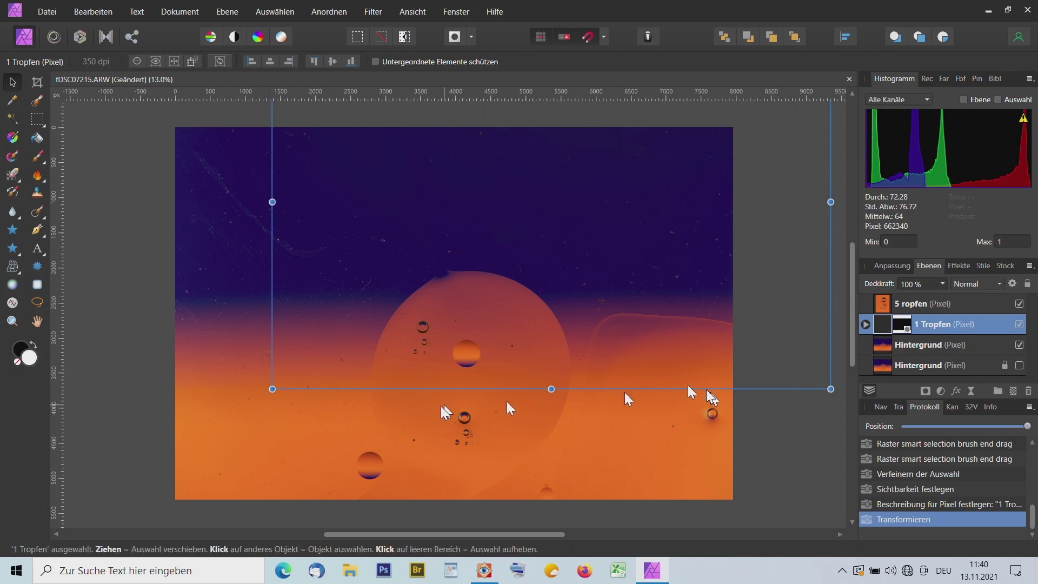
mouse_move(472, 355)
left_mouse_down()
mouse_move(479, 346)
mouse_move(481, 361)
left_mouse_up()
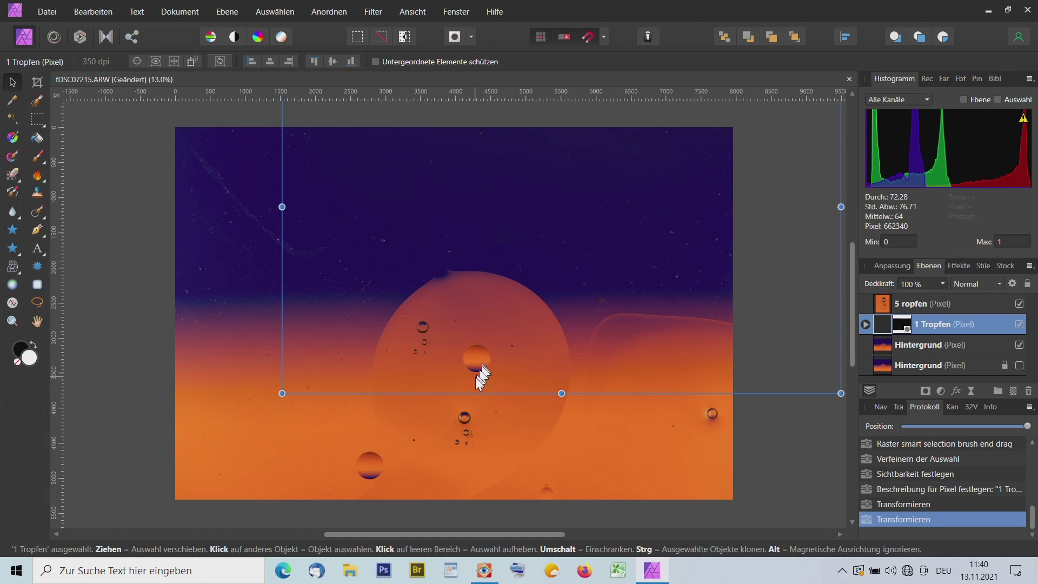
left_click(784, 487)
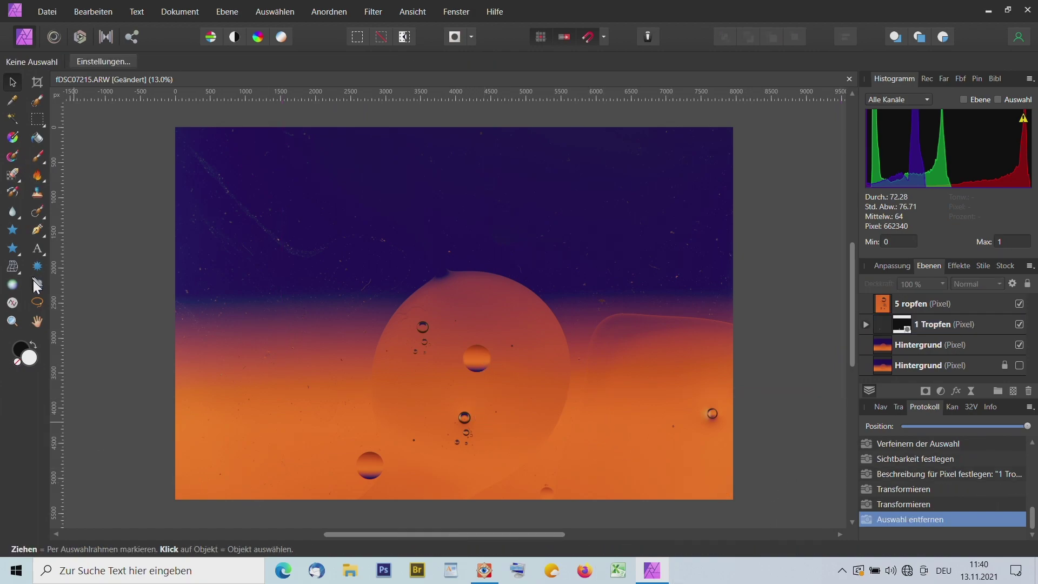
left_click(37, 322)
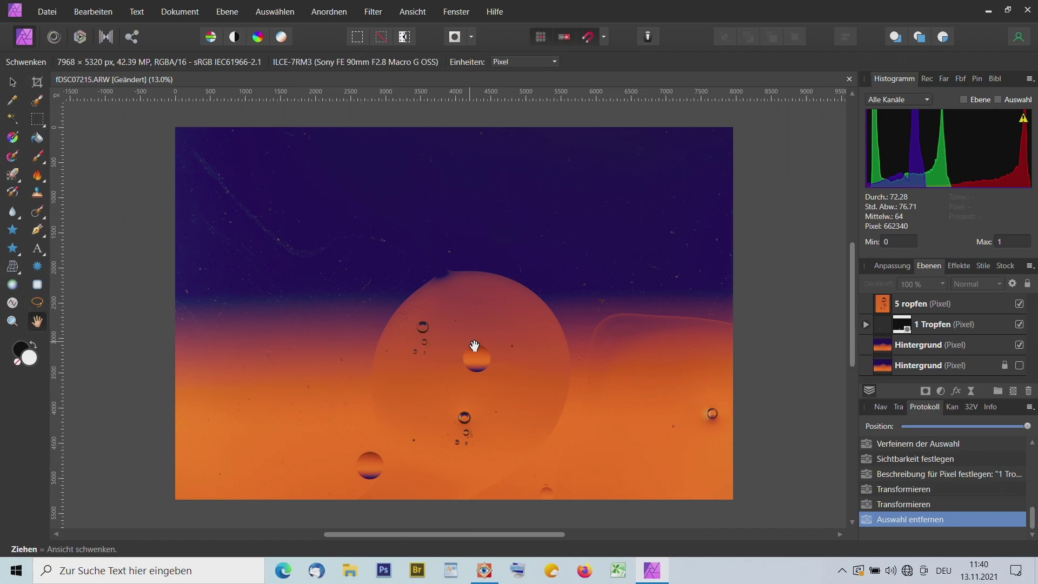
Step: Merge the visible layers into a new layer above 5 ropfen and hide the 5 ropfen, 1 Tropfen and Hintergrund layers below it
left_click(906, 303)
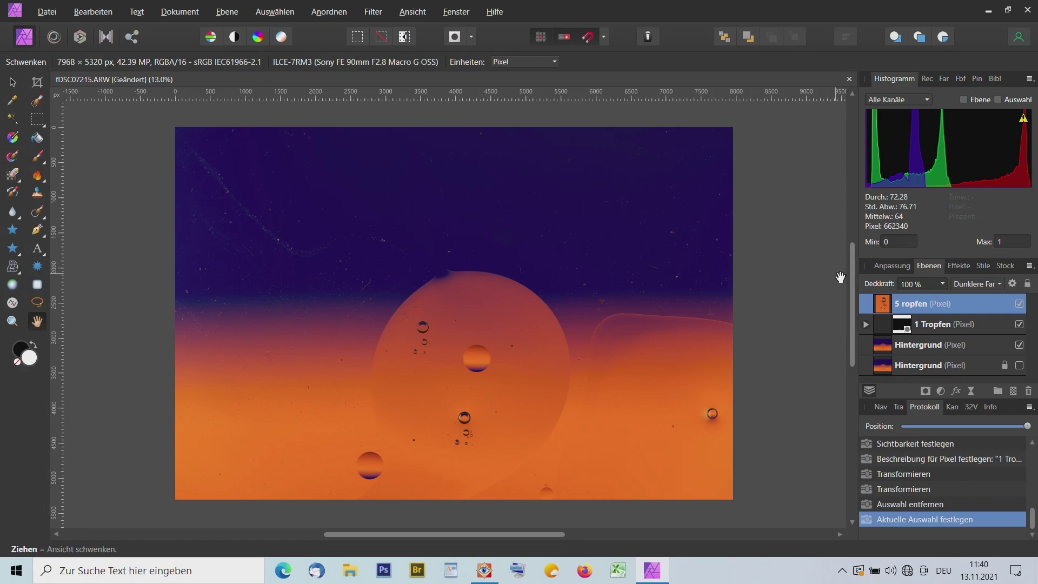
key("ctrl+shift+alt+e")
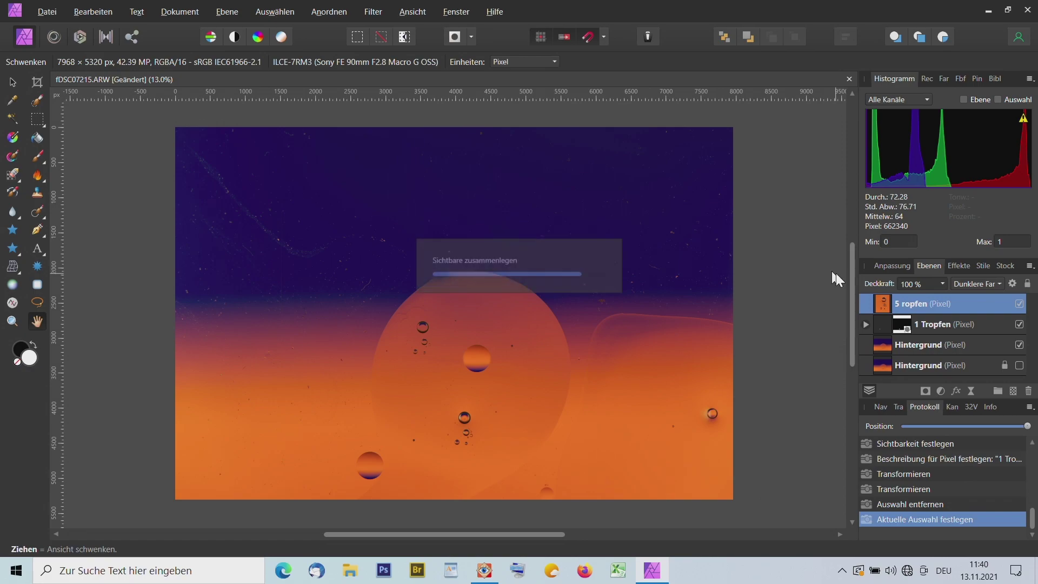
left_click(1019, 324)
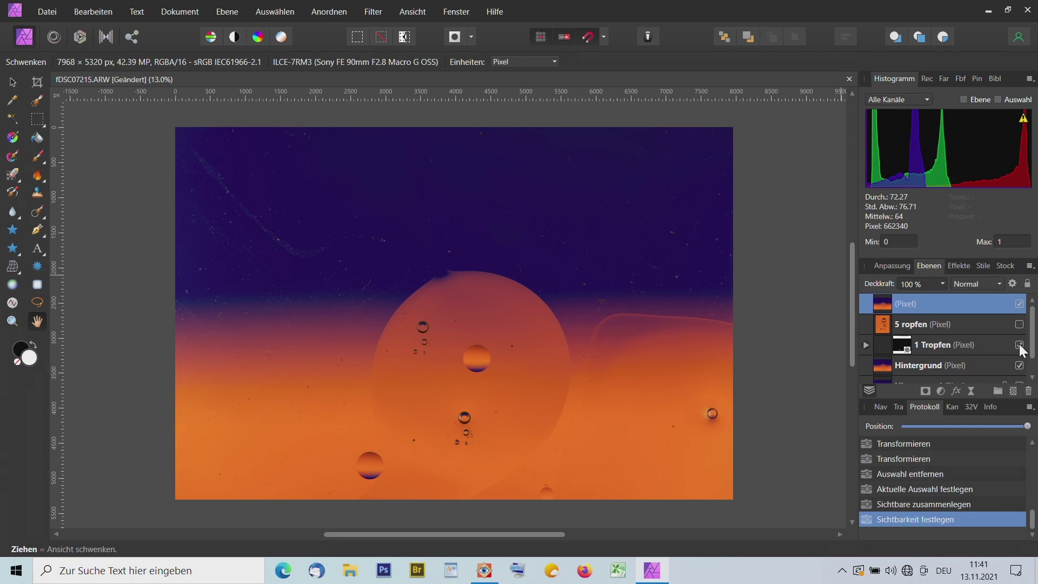
left_click(1019, 345)
left_click(1019, 366)
scroll(1019, 366, "down", 1)
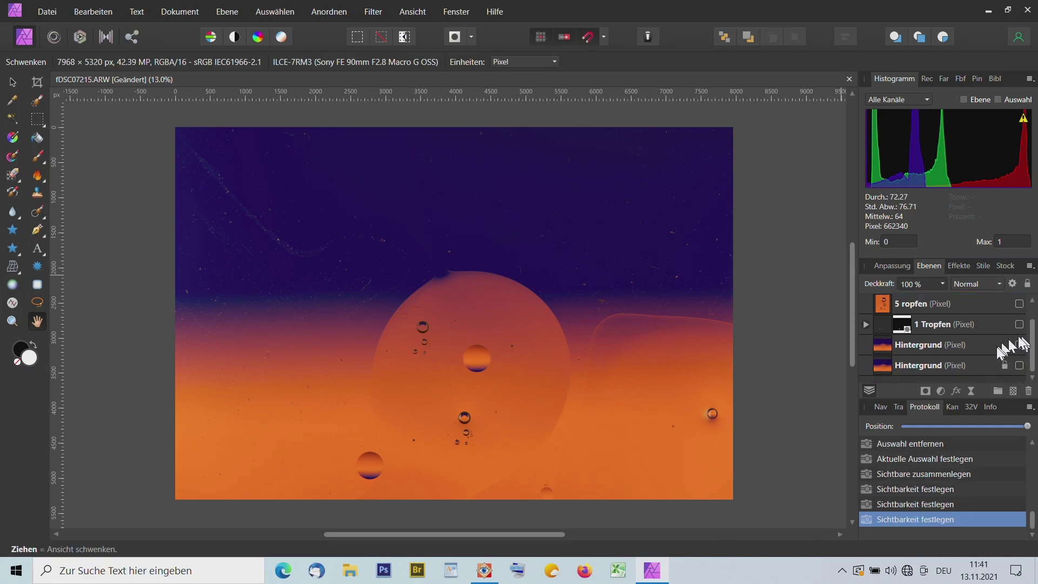
scroll(1008, 346, "up", 1)
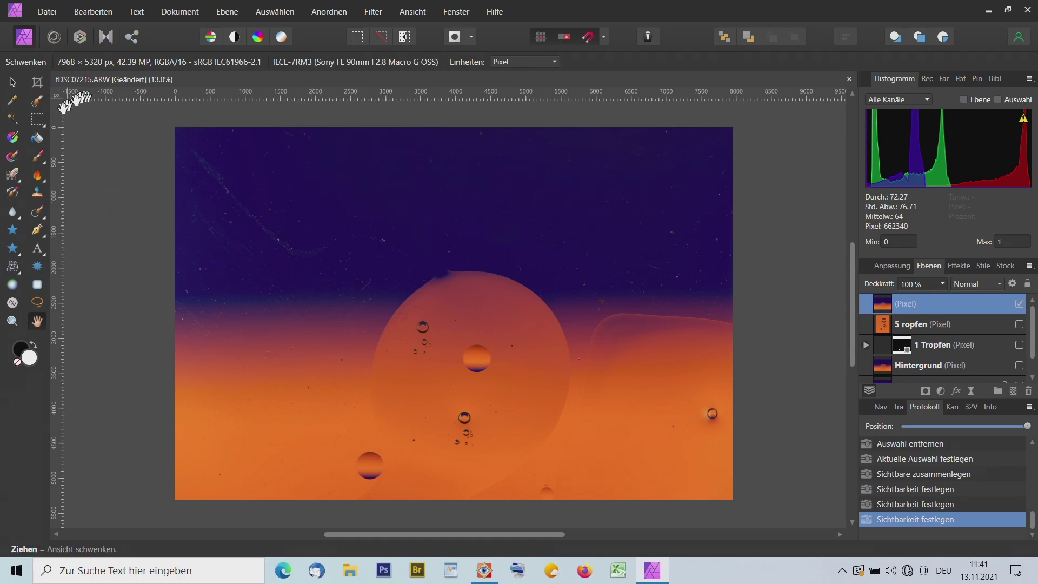
Step: Set the crop mode to Originalverhältnis and shrink the crop frame around the large circle to about 4076 x 2721 px
left_click(37, 82)
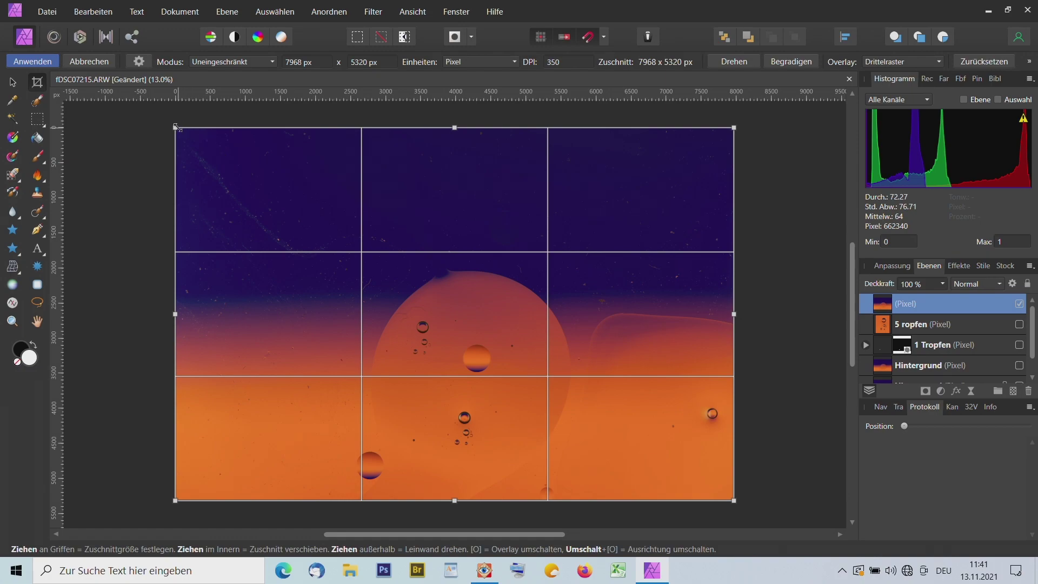
left_click_drag(176, 128, 219, 192)
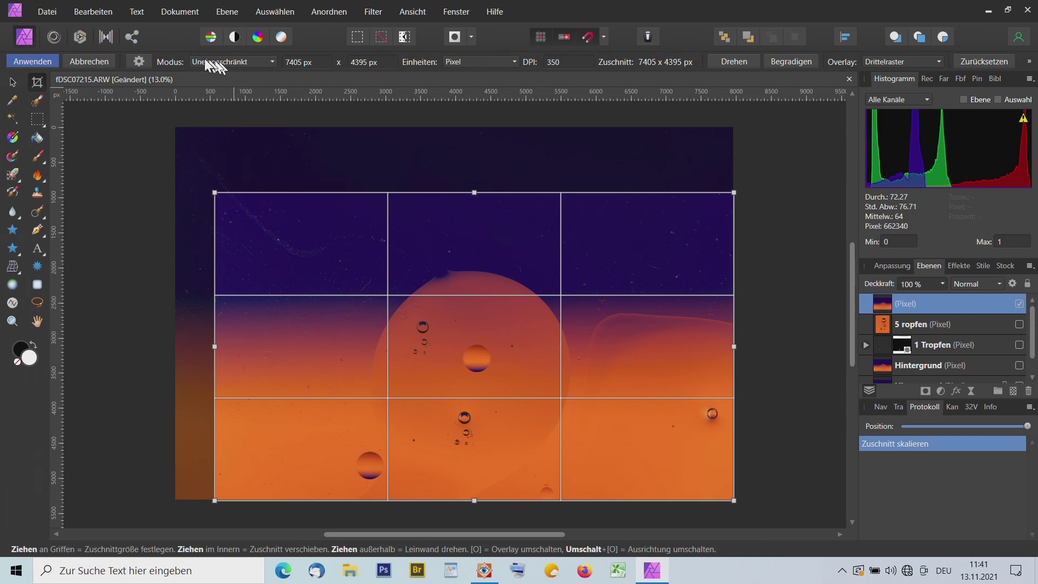
left_click(270, 61)
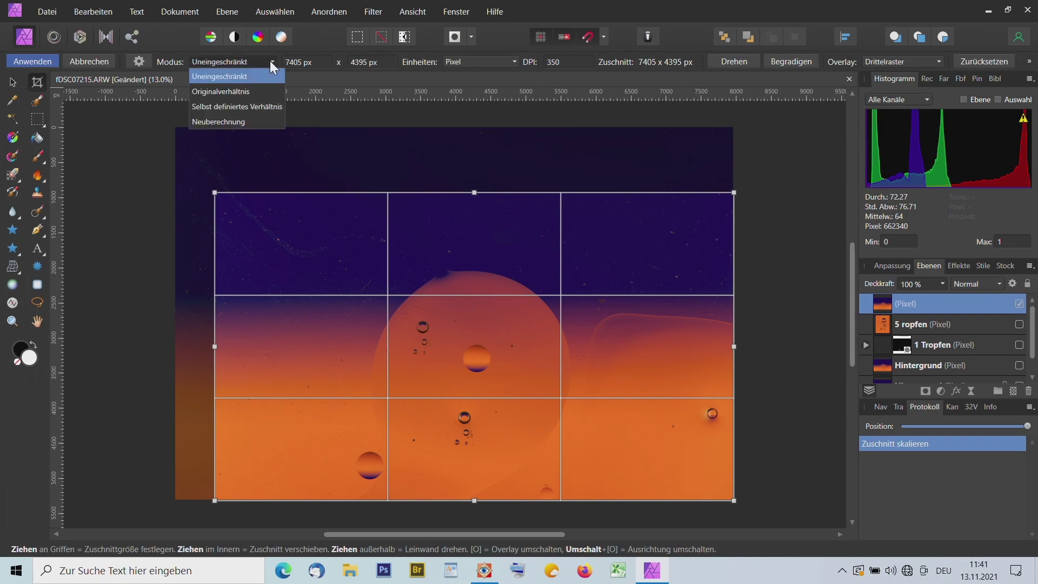
left_click(243, 92)
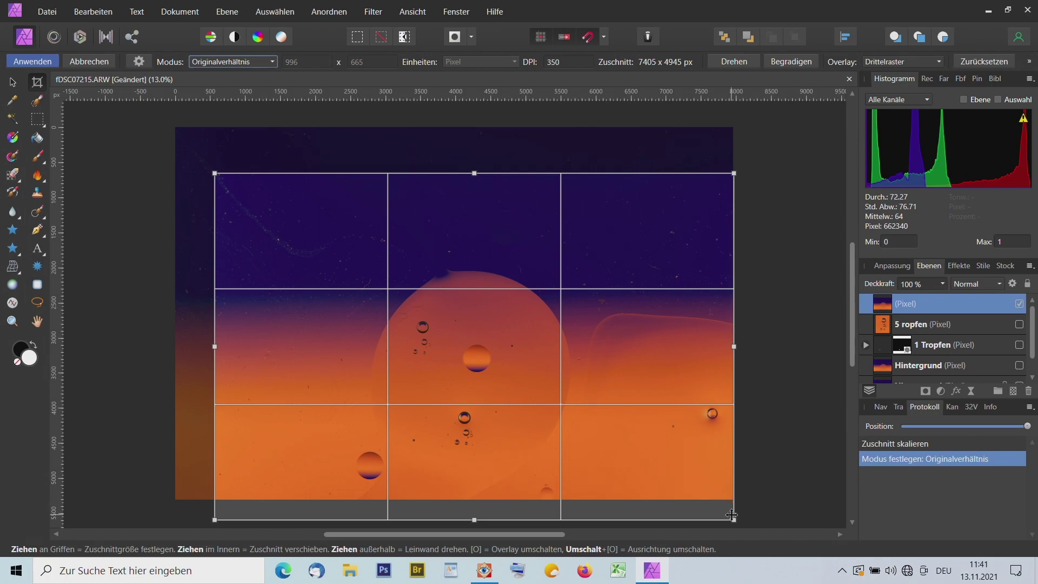
left_click_drag(731, 517, 619, 444)
left_click_drag(215, 173, 323, 249)
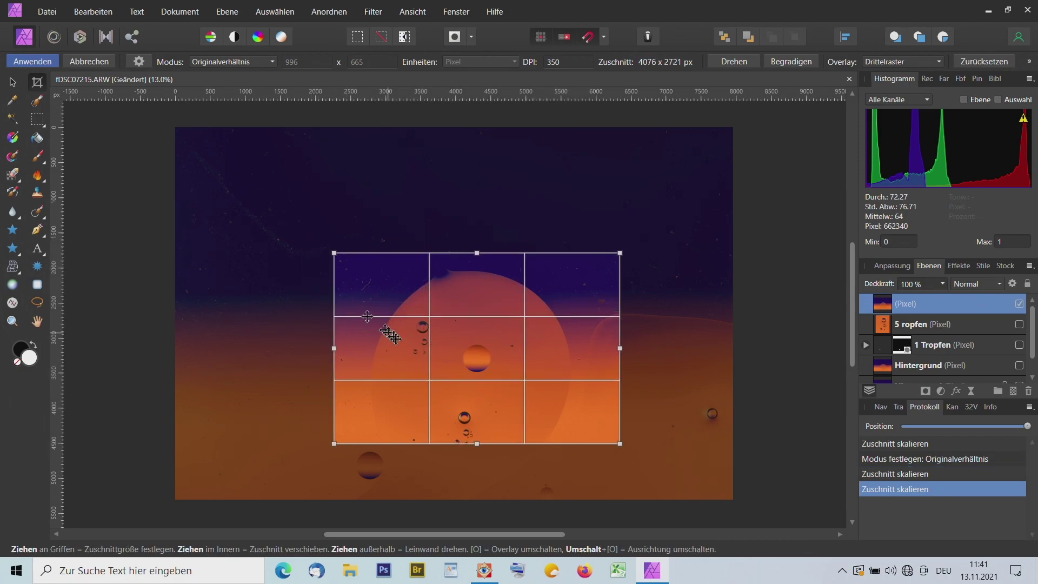
Step: Move the crop frame over the upper part of the large circle, rotate the image clockwise and fine-tune the frame's placement
left_click_drag(503, 387, 461, 332)
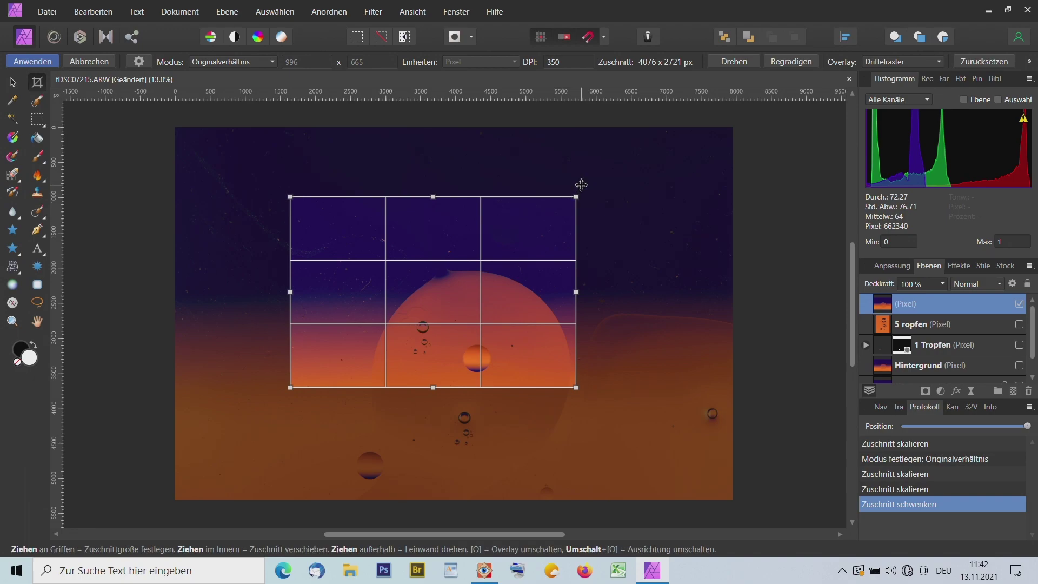
left_click_drag(588, 185, 609, 211)
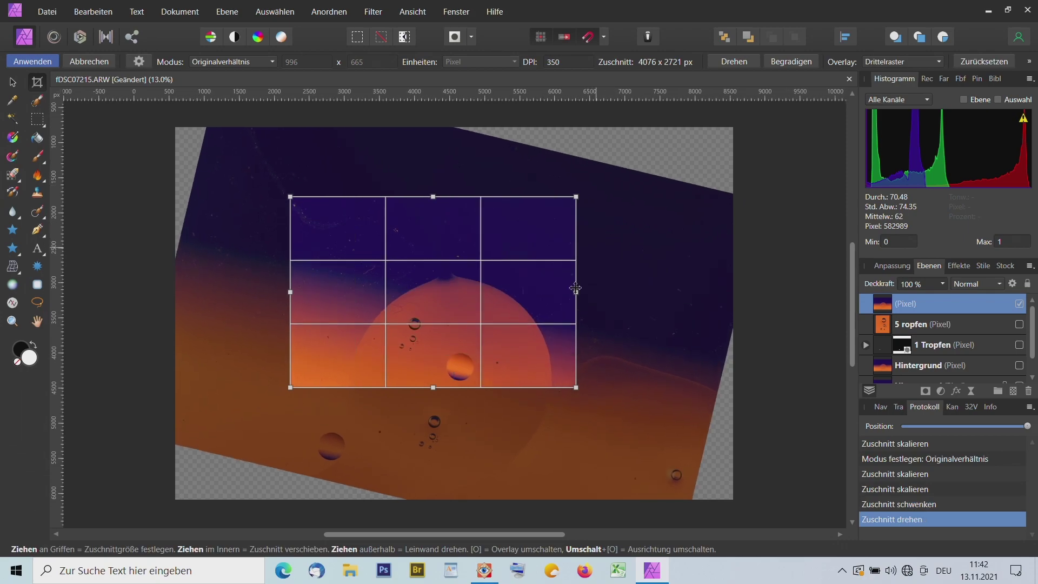
left_click_drag(517, 350, 494, 359)
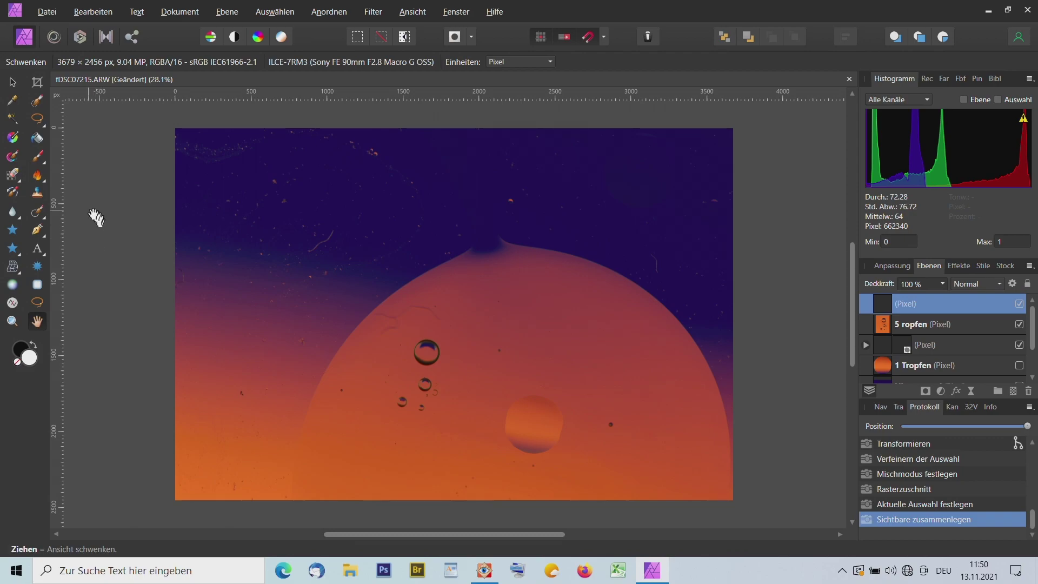
Step: Set up the Restaurieren brush with Breite 44,2 px, Deckkraft 100 % and Härte 62 % for retouching the merged layer
left_click(45, 217)
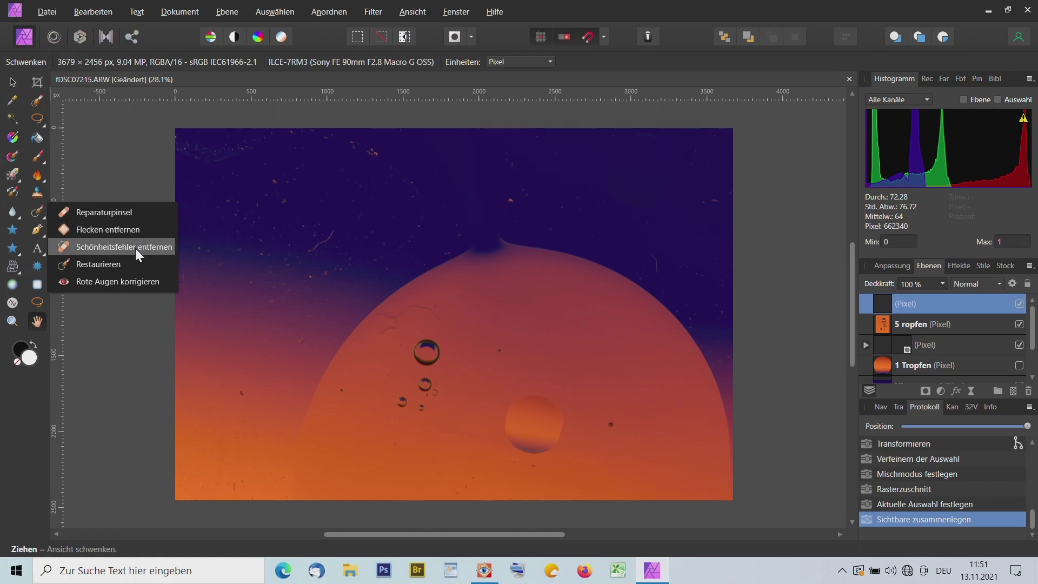
left_click(110, 264)
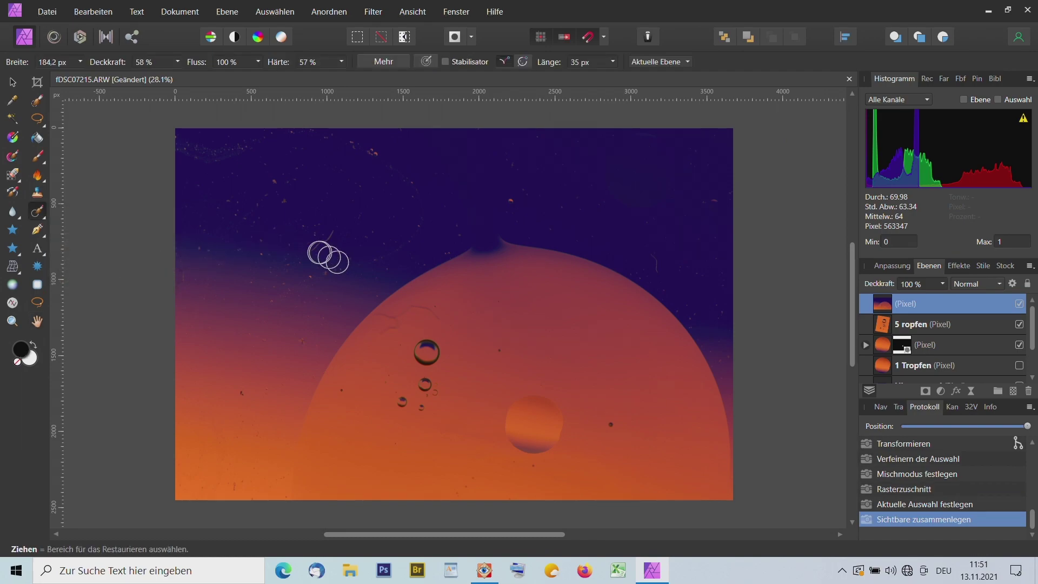
scroll(299, 273, "up", 2)
scroll(299, 274, "up", 2)
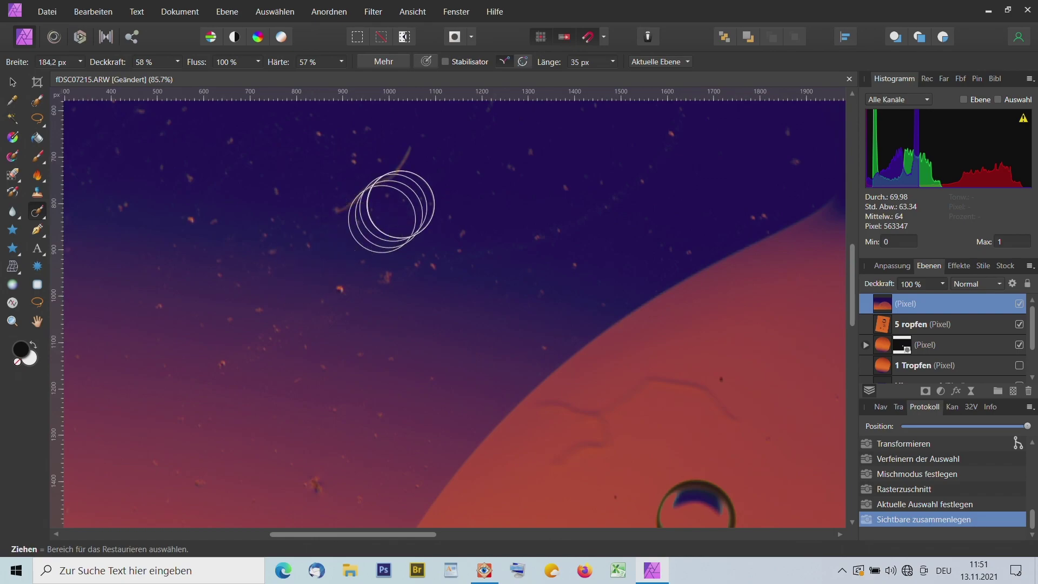
mouse_move(520, 182)
left_mouse_down()
mouse_move(531, 255)
mouse_move(622, 320)
left_mouse_up()
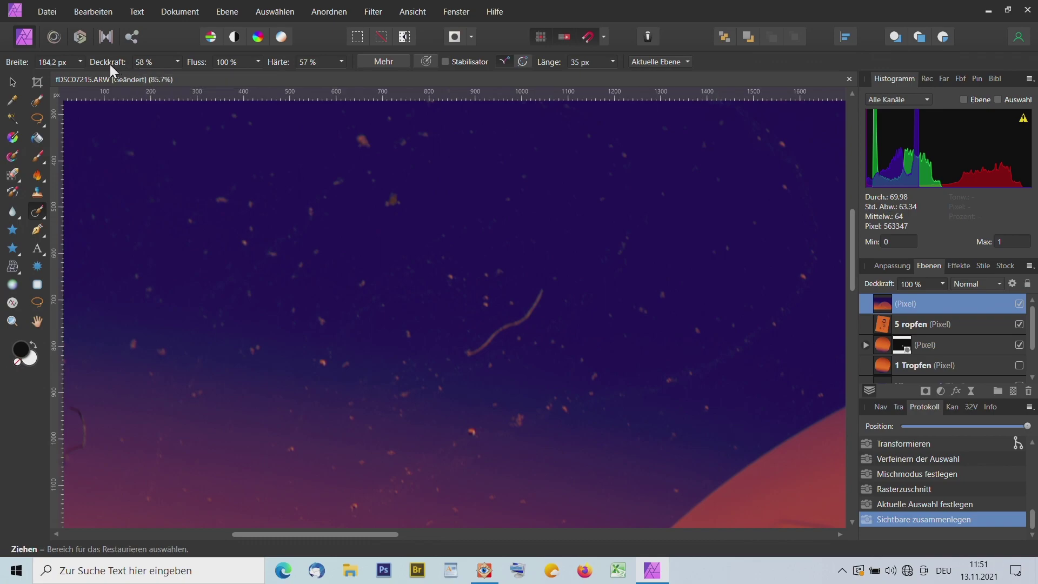
left_click_drag(107, 61, 154, 67)
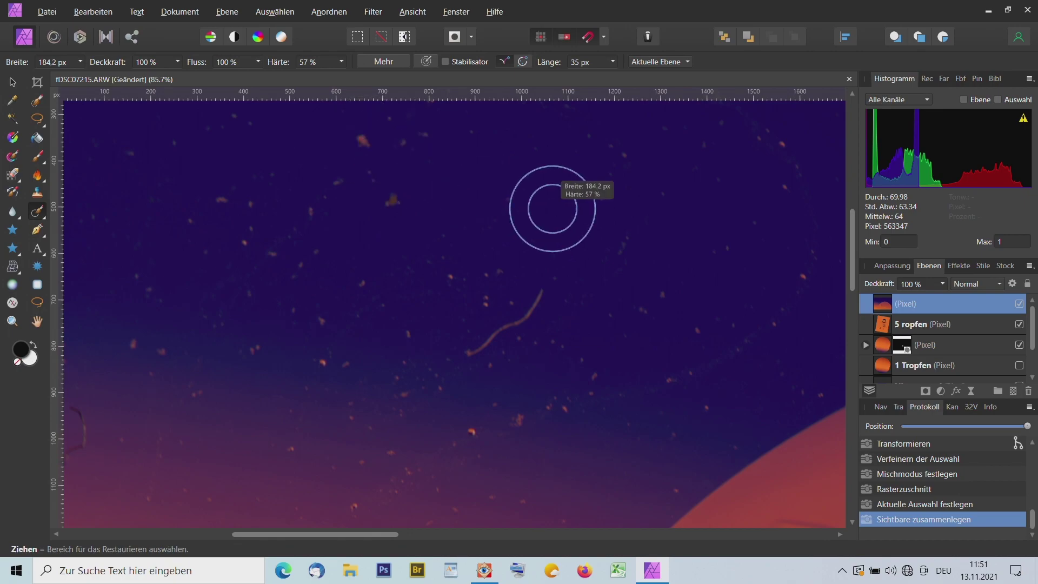
mouse_move(552, 209)
left_mouse_down()
mouse_move(622, 209)
mouse_move(599, 209)
mouse_move(596, 238)
mouse_move(595, 201)
mouse_move(596, 230)
mouse_move(596, 211)
left_mouse_up()
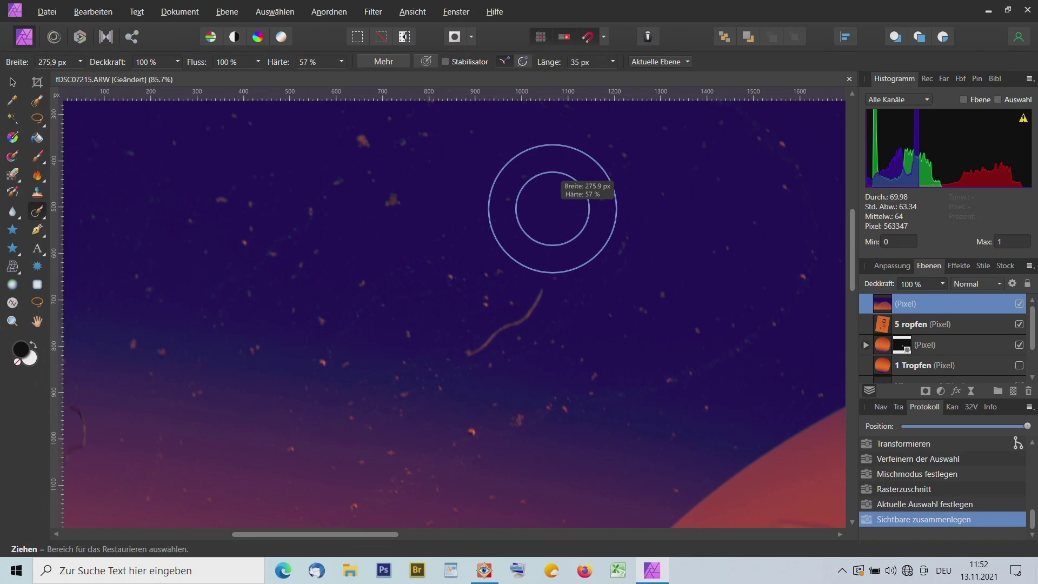
left_click_drag(595, 210, 561, 207)
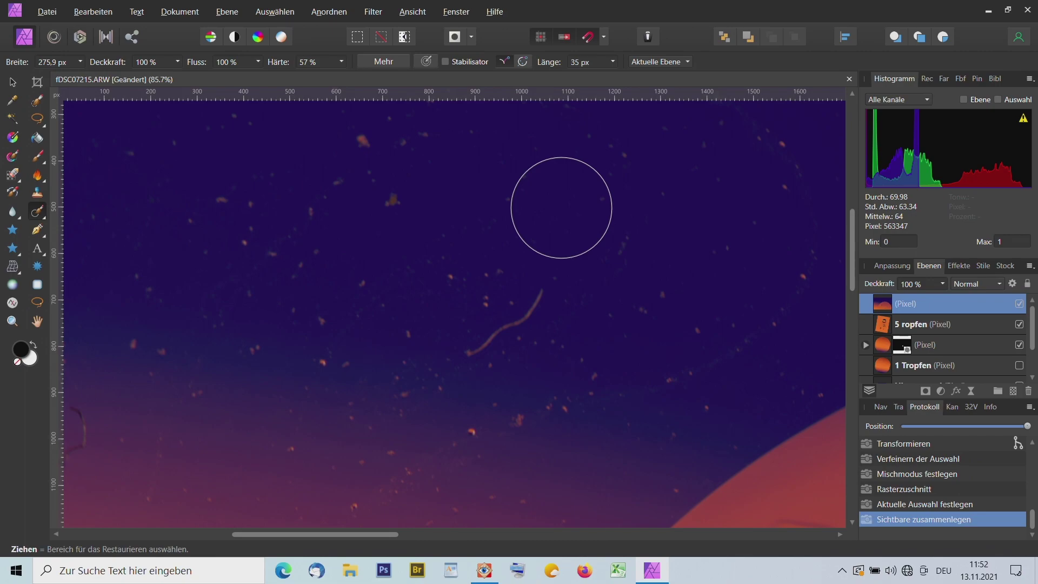
left_click_drag(561, 208, 561, 208)
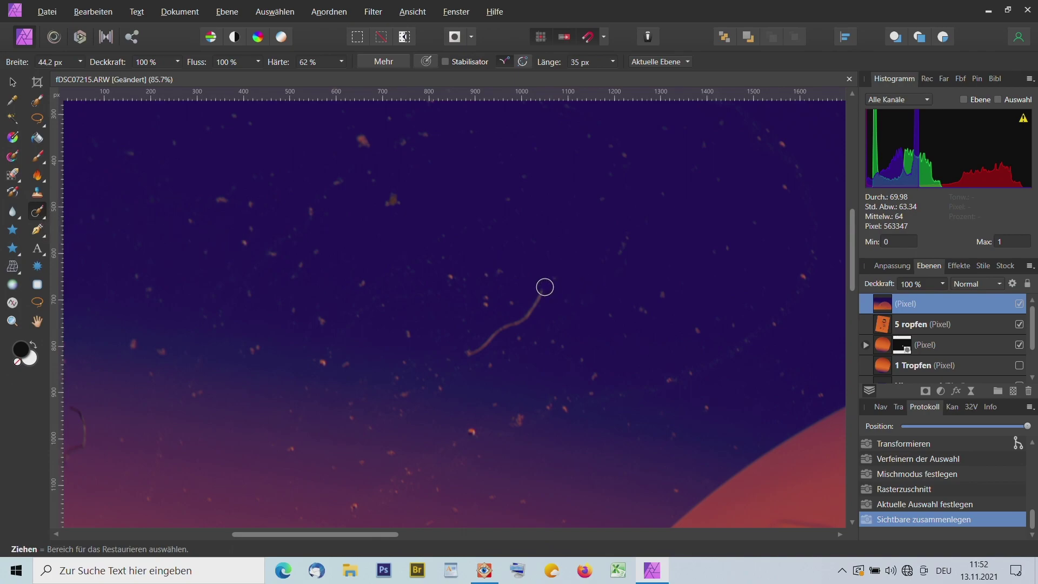
Step: Heal the long curved fibre in the dark blue background and the dark marks along the image's left edge with the Restaurieren brush
left_click_drag(545, 293, 465, 355)
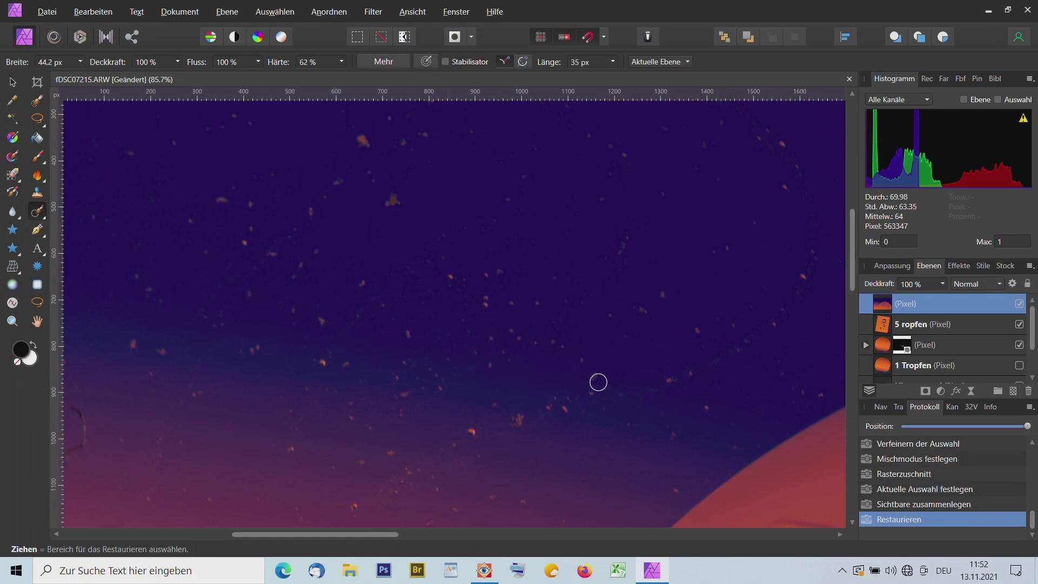
mouse_move(242, 169)
left_mouse_down()
mouse_move(301, 204)
mouse_move(392, 201)
mouse_move(444, 122)
left_mouse_up()
mouse_move(311, 365)
left_mouse_down()
mouse_move(294, 371)
mouse_move(274, 357)
mouse_move(282, 372)
mouse_move(269, 427)
left_mouse_up()
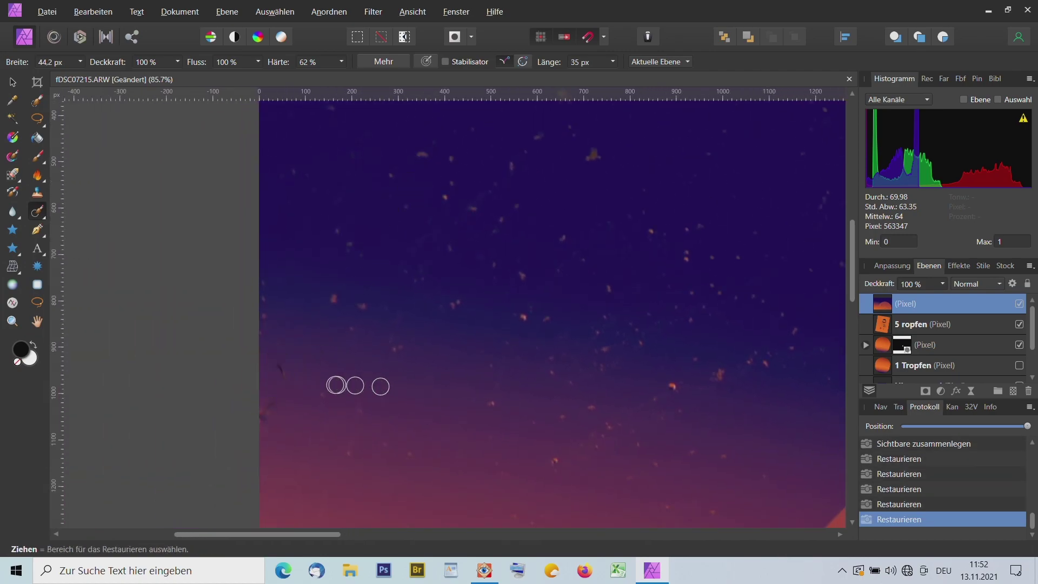
left_click_drag(292, 366, 281, 365)
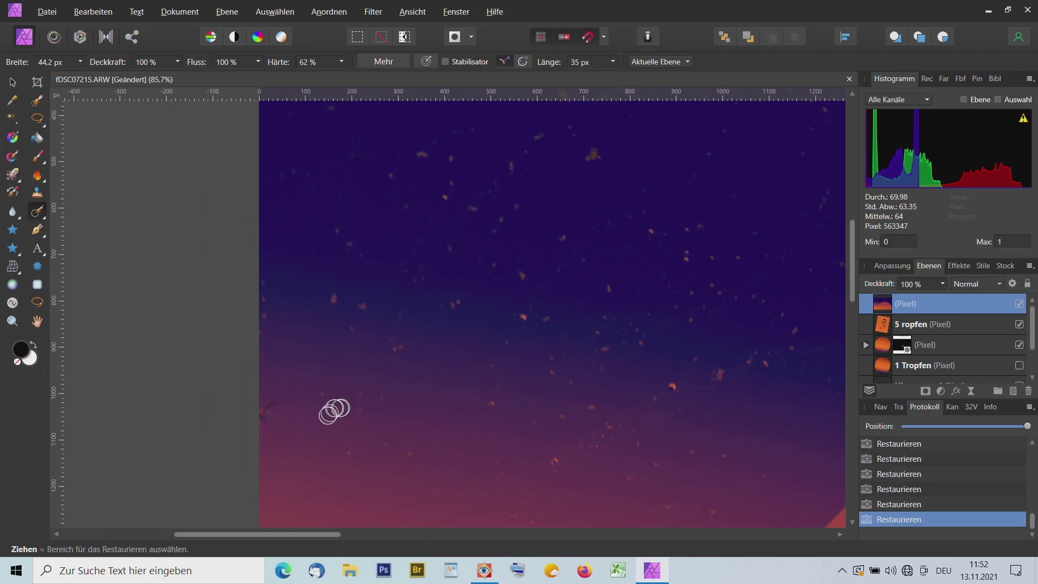
left_click_drag(272, 403, 260, 422)
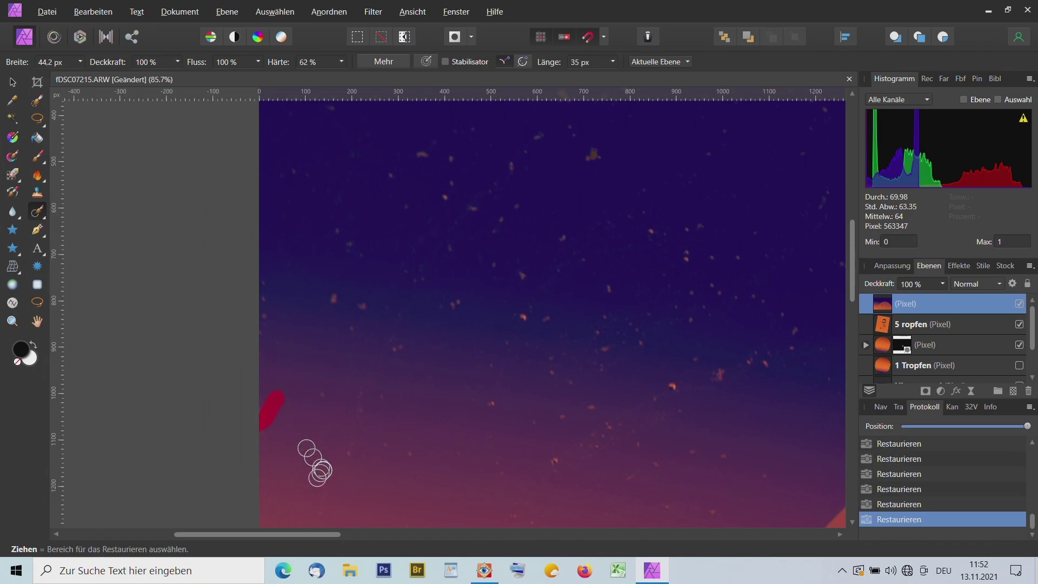
left_click_drag(262, 283, 262, 322)
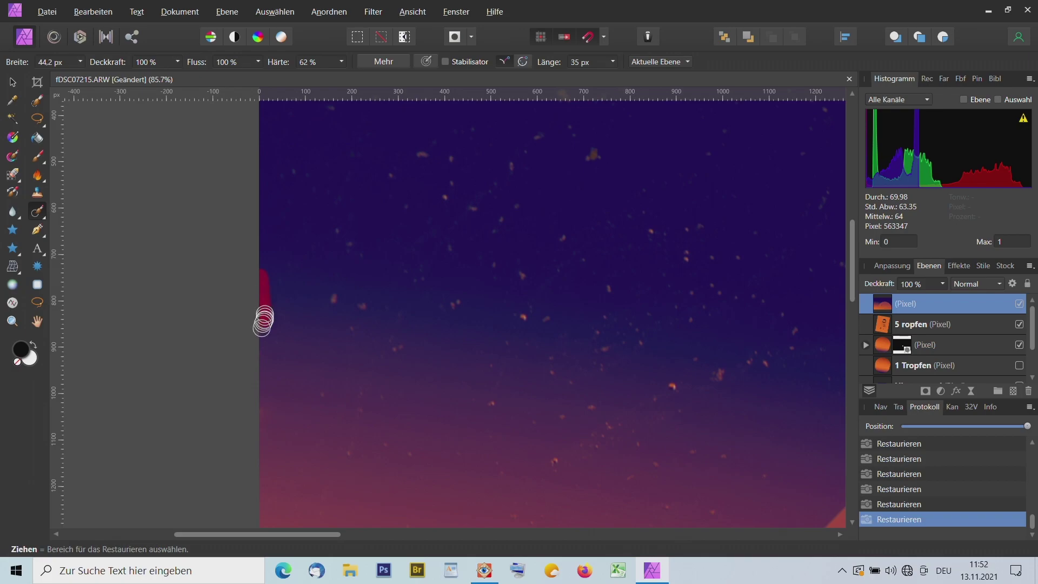
Step: Heal the faint mark touching the image's upper edge, above the small orange spots in the blue area
key("space")
mouse_move(381, 242)
left_mouse_down()
mouse_move(457, 351)
mouse_move(452, 427)
left_mouse_up()
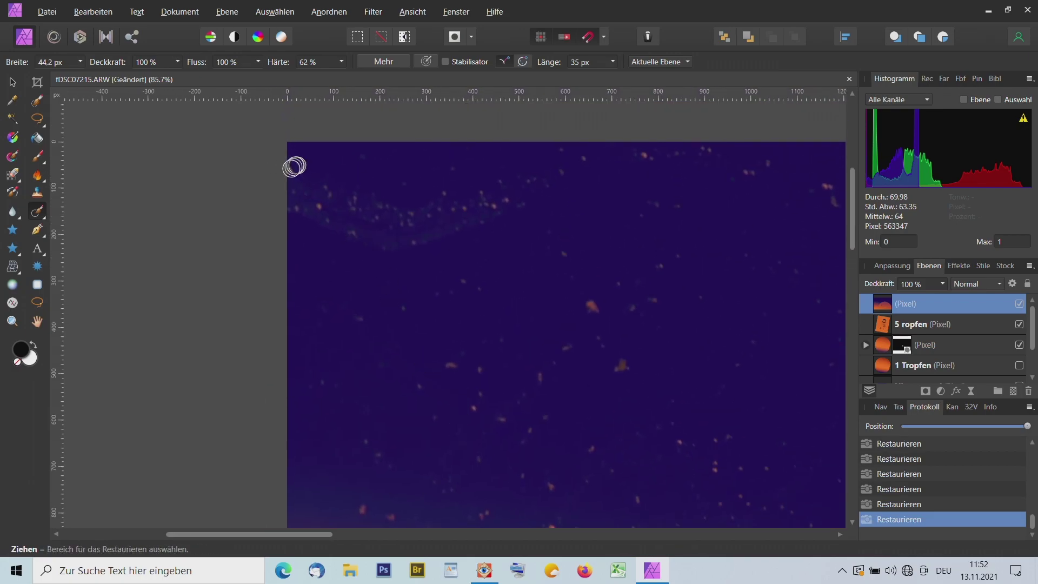
key("space")
left_click_drag(669, 267, 324, 274)
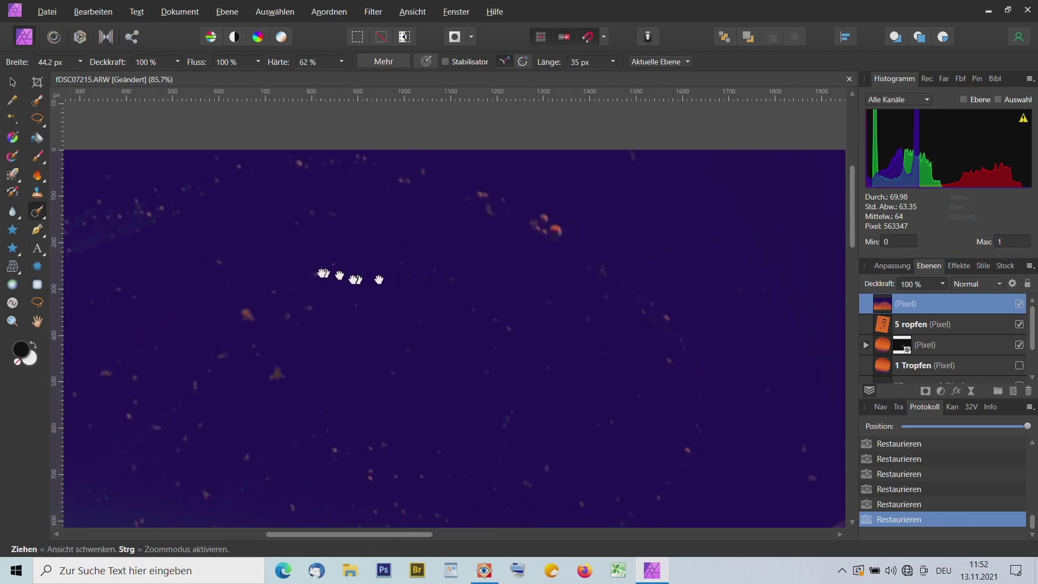
left_click_drag(463, 340, 412, 336)
left_click_drag(582, 172, 577, 154)
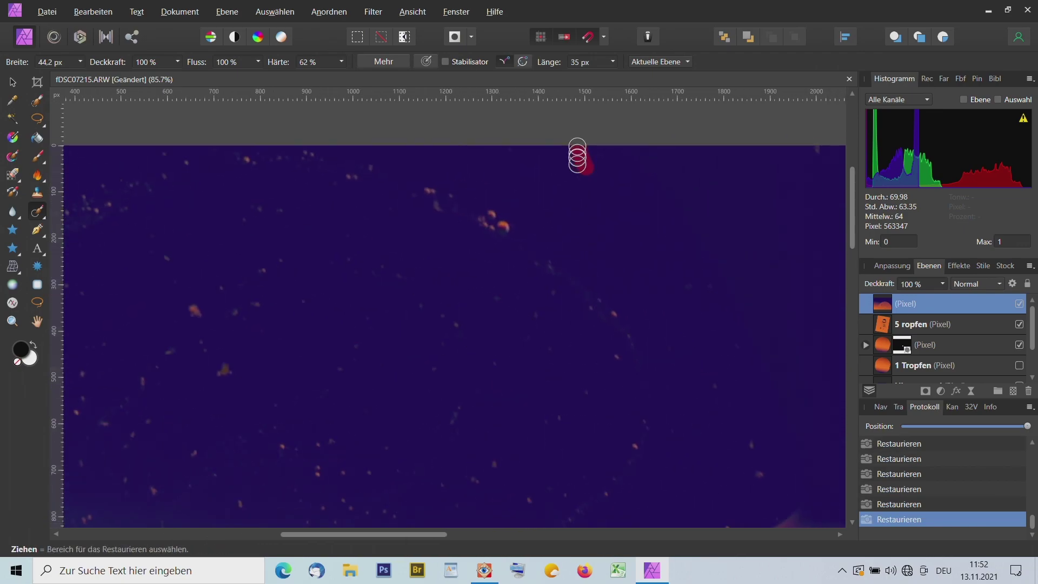
Step: Heal the mark at the image's right edge and the curved fibre in the blue area beside the large circle
left_click_drag(676, 242, 487, 264)
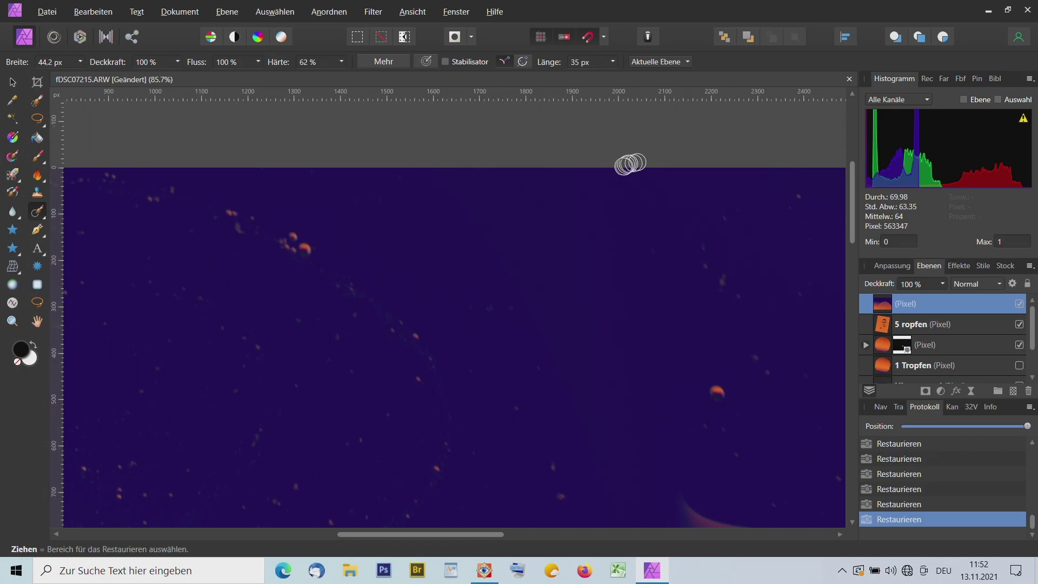
mouse_move(670, 215)
left_mouse_down()
mouse_move(294, 232)
mouse_move(280, 218)
left_mouse_up()
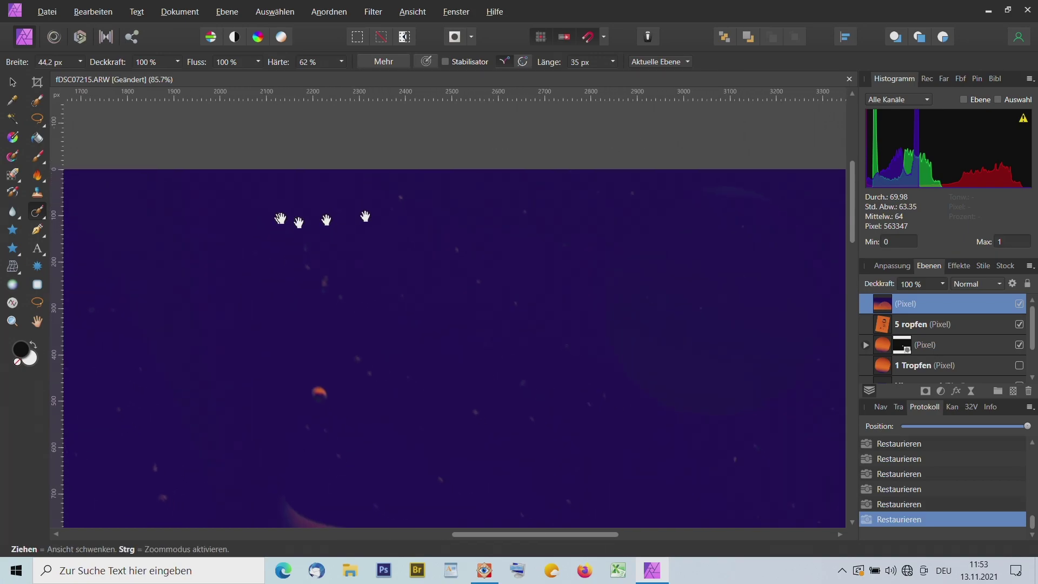
left_click_drag(633, 239, 337, 162)
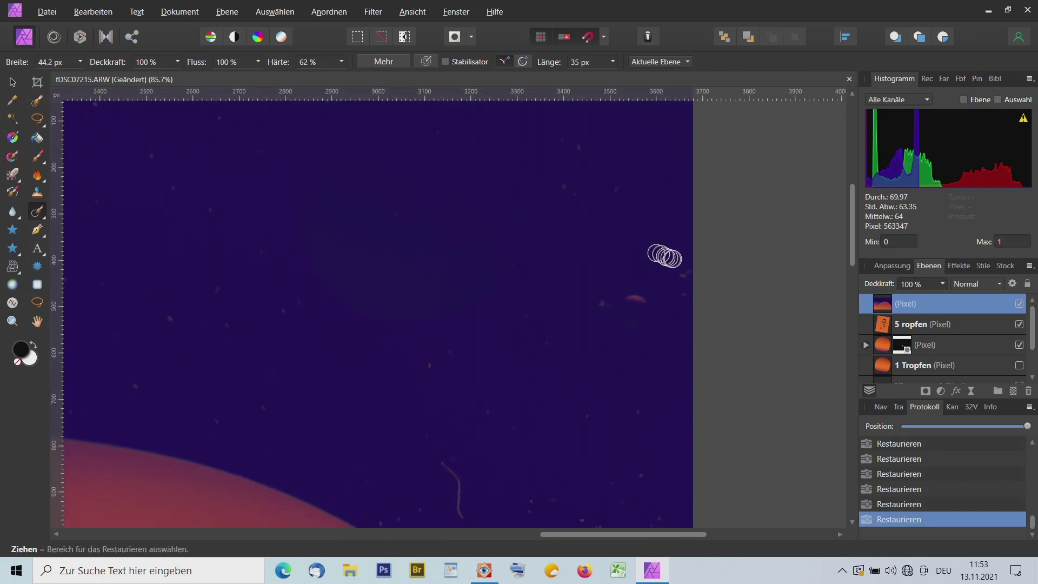
mouse_move(664, 257)
left_mouse_down()
mouse_move(687, 302)
mouse_move(697, 260)
left_mouse_up()
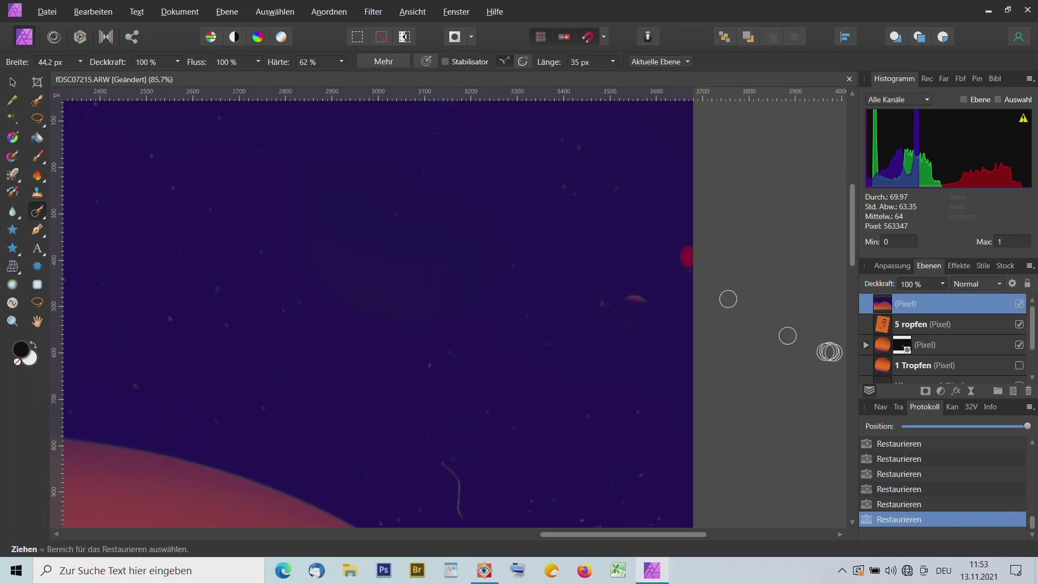
mouse_move(469, 394)
left_mouse_down()
mouse_move(505, 199)
mouse_move(494, 244)
mouse_move(516, 296)
left_mouse_up()
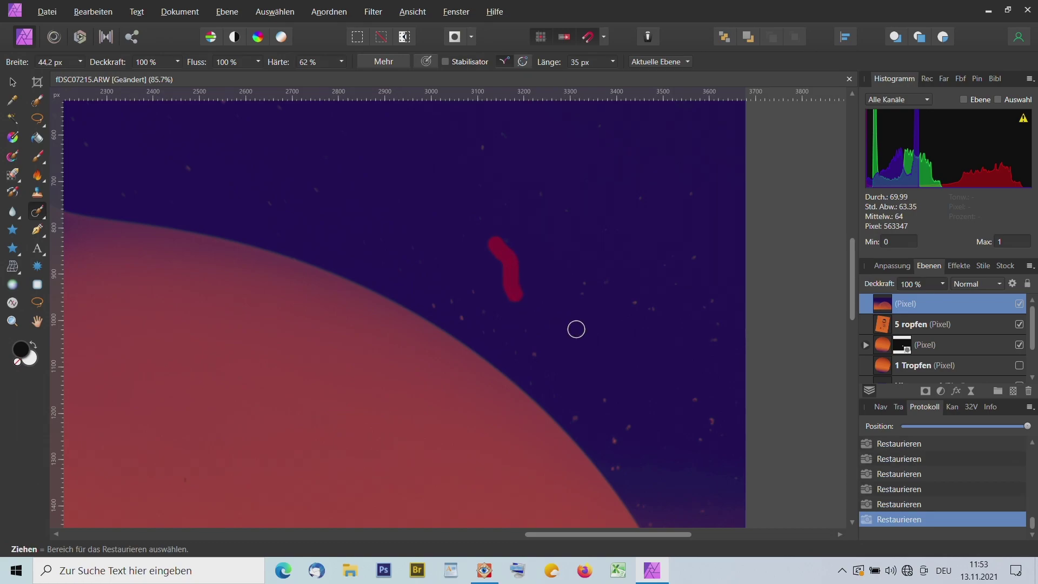
Step: Heal the dark specks inside the large circle around the small orange circle
left_click_drag(682, 373, 653, 151)
mouse_move(562, 362)
left_mouse_down()
mouse_move(655, 204)
mouse_move(699, 198)
left_mouse_up()
left_click_drag(836, 258, 785, 261)
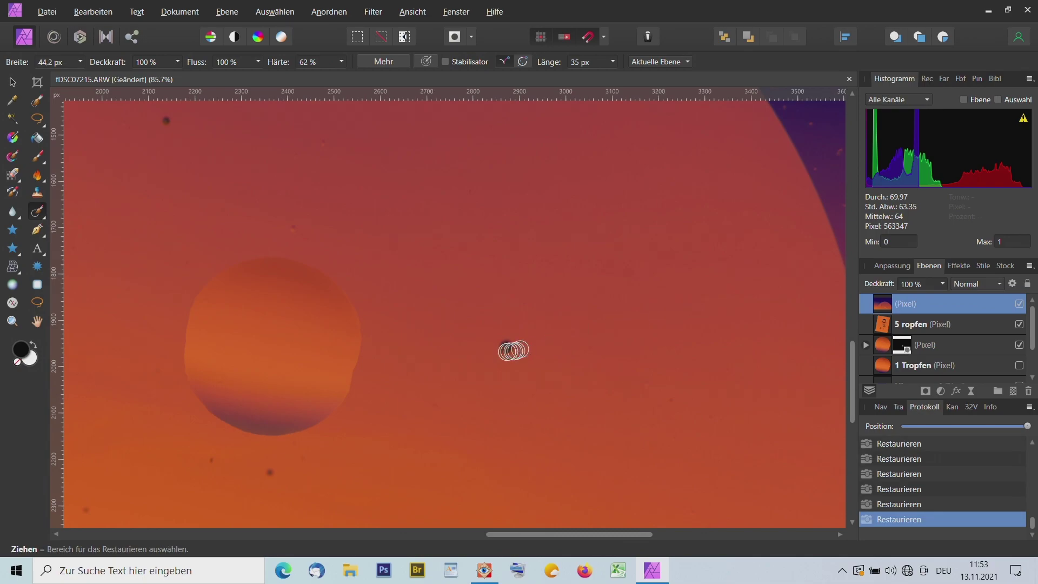
mouse_move(505, 348)
left_mouse_down()
mouse_move(526, 349)
mouse_move(546, 376)
left_mouse_up()
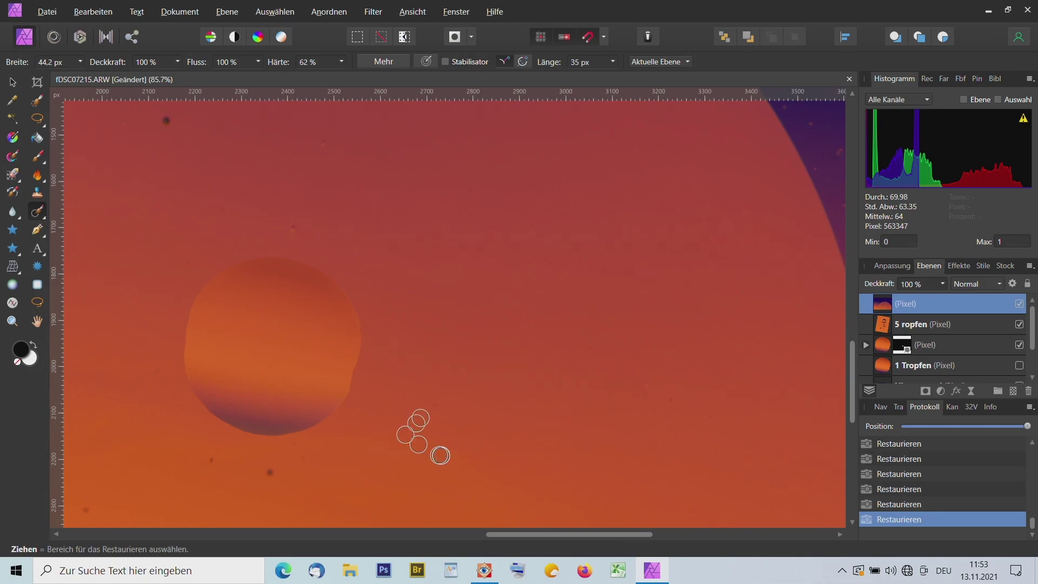
left_click_drag(432, 268, 724, 401)
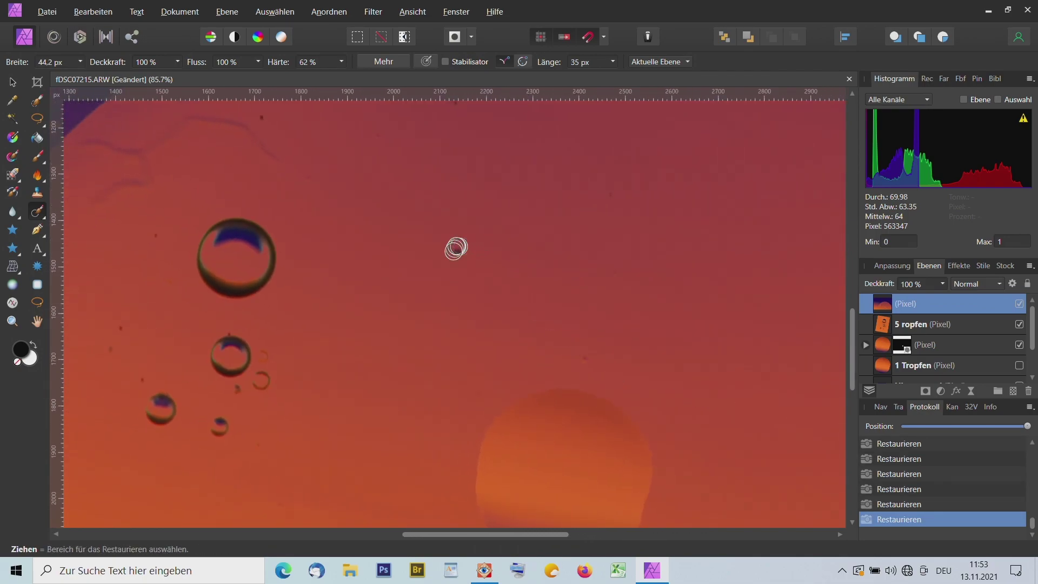
Step: Heal the branching wavy line and its remaining branch inside the large circle above the drops
mouse_move(353, 167)
left_mouse_down()
mouse_move(413, 209)
mouse_move(639, 291)
left_mouse_up()
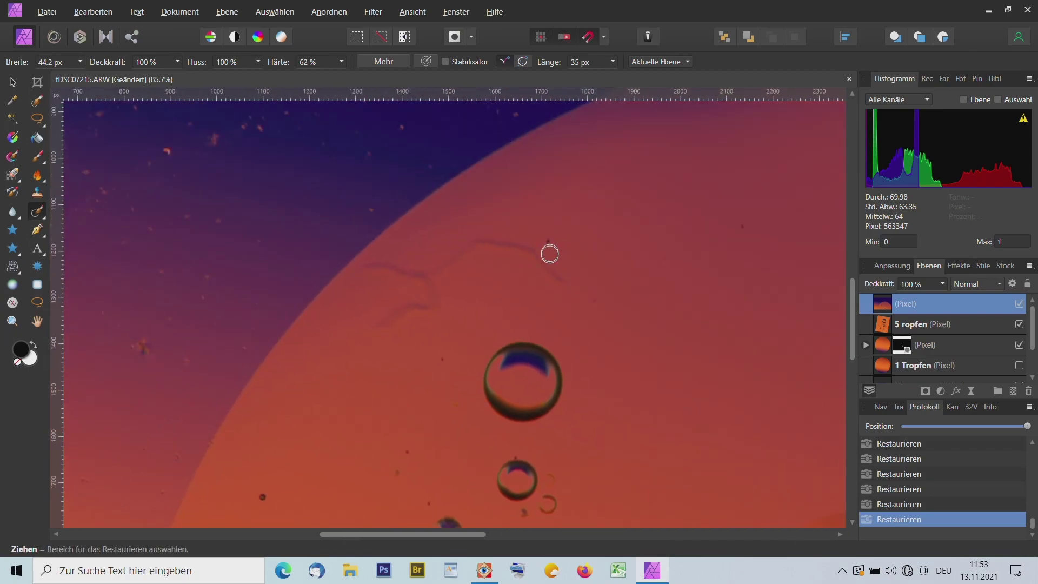
mouse_move(561, 277)
left_mouse_down()
mouse_move(472, 242)
mouse_move(456, 262)
mouse_move(409, 278)
mouse_move(366, 271)
left_mouse_up()
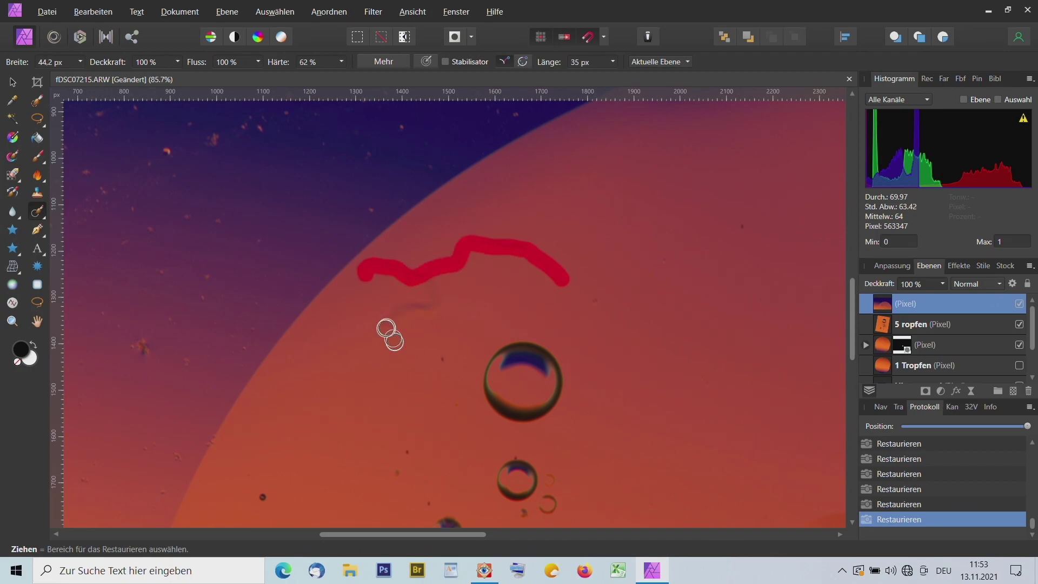
mouse_move(378, 326)
left_mouse_down()
mouse_move(433, 298)
mouse_move(426, 280)
left_mouse_up()
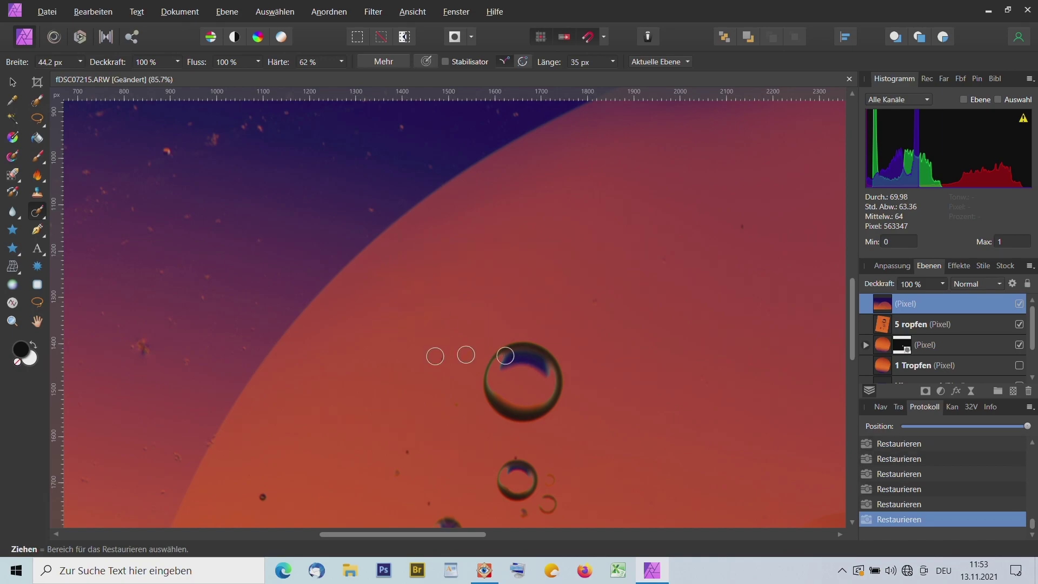
Step: Heal the dark specks around the left rim of the large circle and beside the drops, and undo the last healing stroke
key("space")
left_click_drag(371, 387, 524, 150)
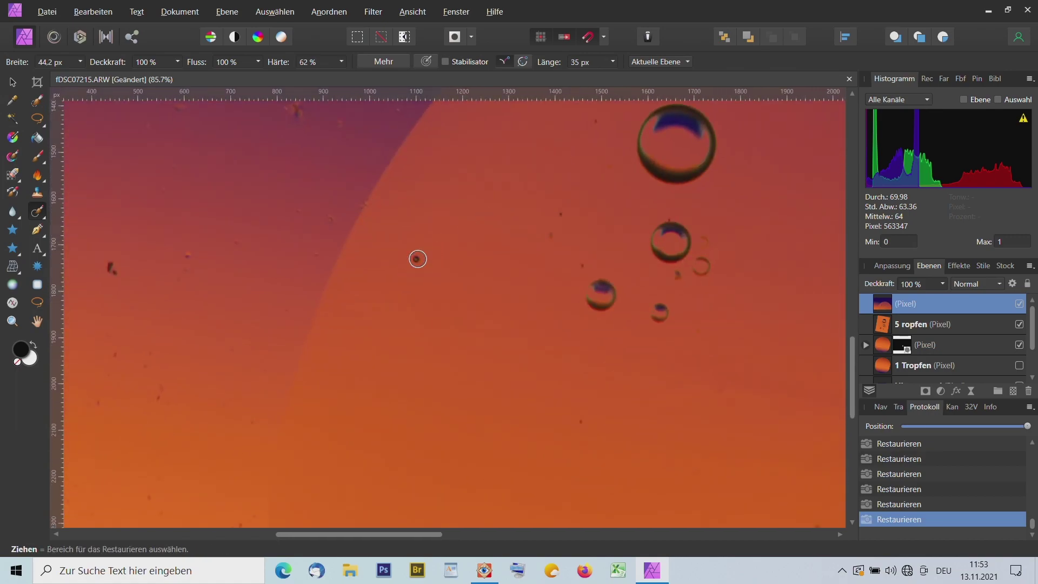
left_click_drag(108, 265, 120, 274)
left_click(596, 124)
left_click_drag(656, 432, 567, 262)
key("ctrl+z")
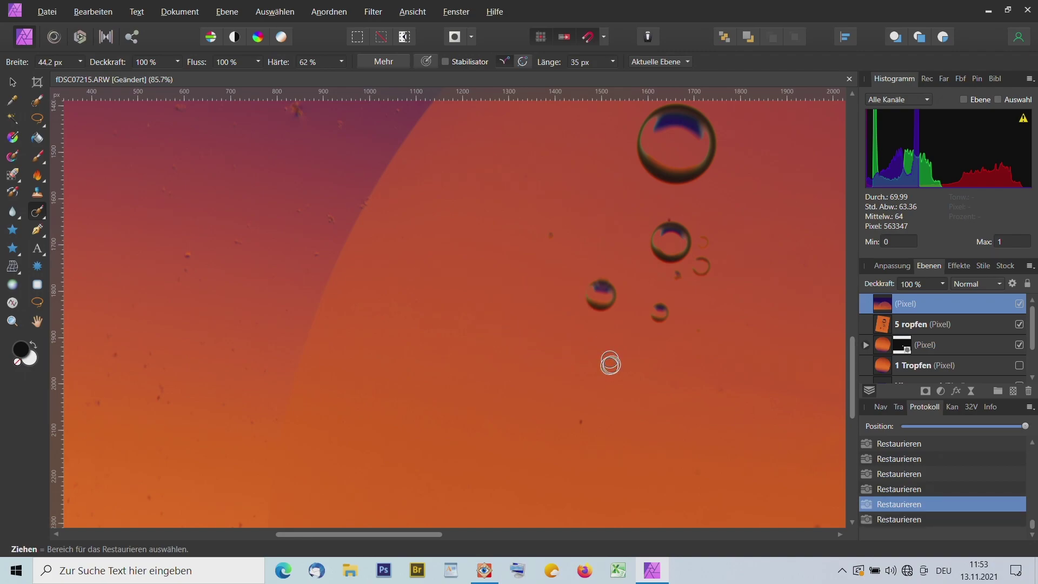
Step: Heal the dark specks below the drops and near the image's lower edge in the orange area
left_click_drag(698, 415, 623, 270)
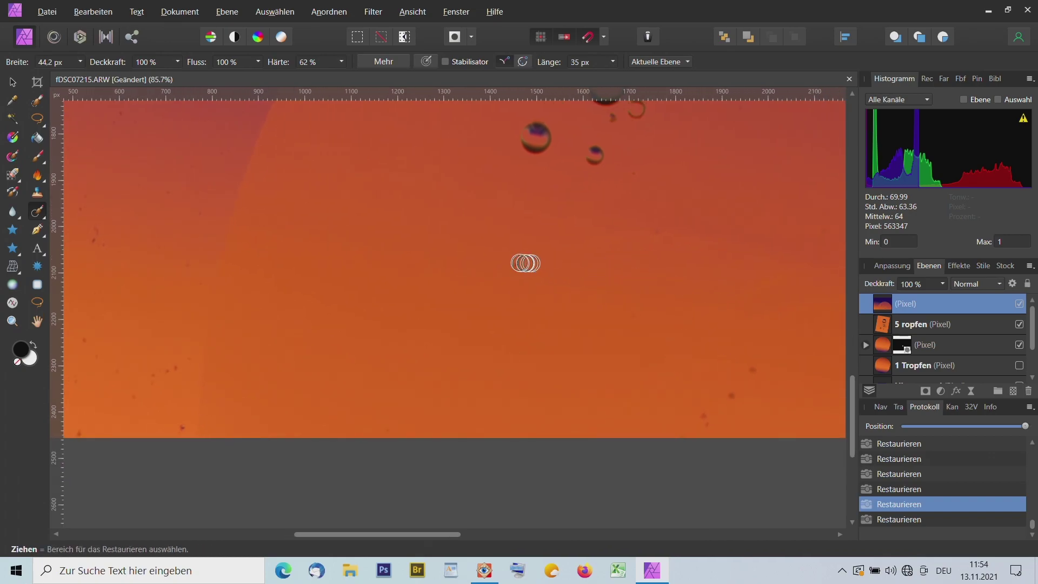
left_click(523, 263)
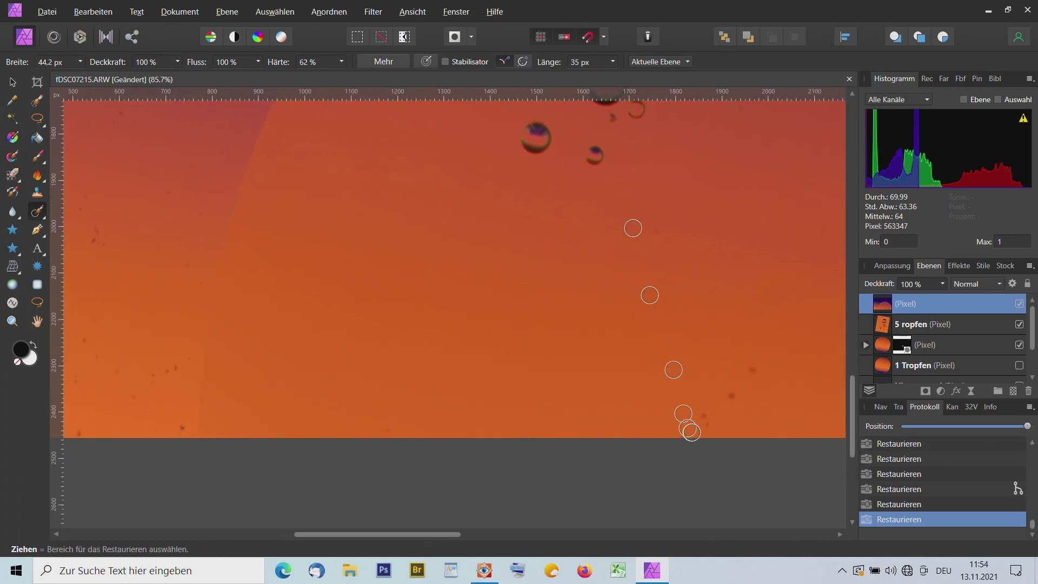
left_click(707, 424)
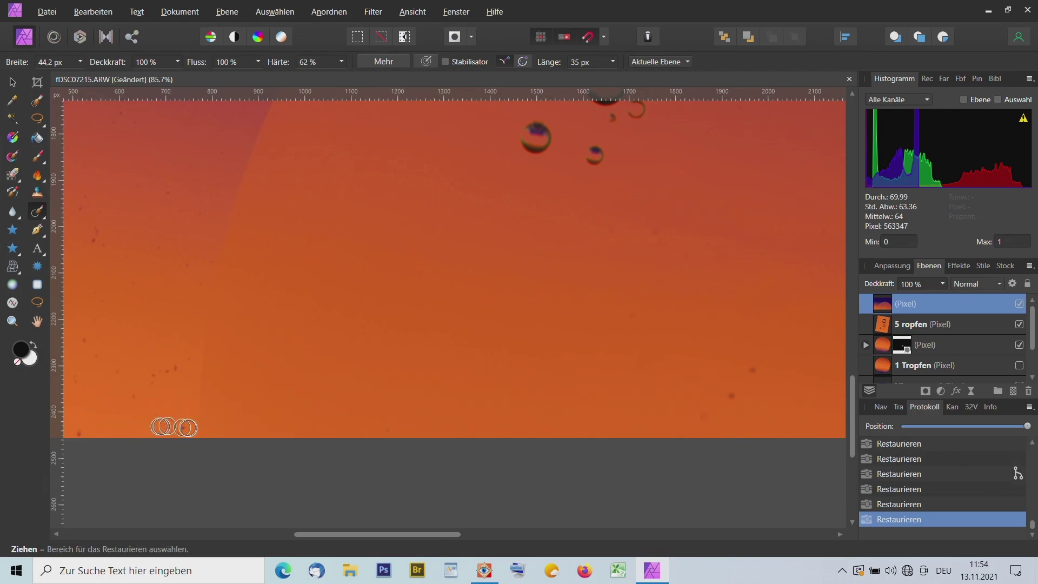
left_click(186, 428)
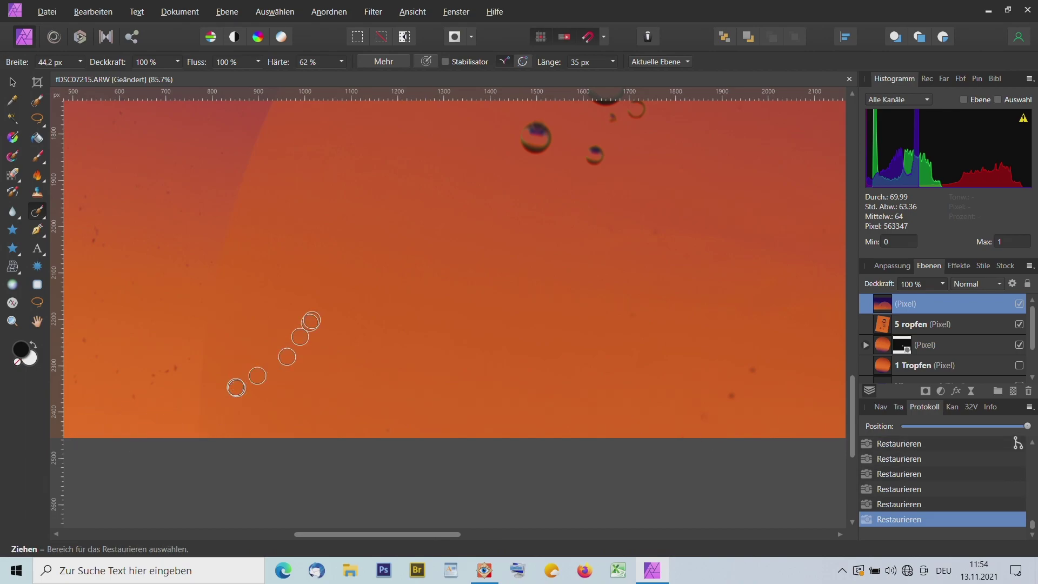
mouse_move(320, 284)
left_mouse_down()
mouse_move(473, 373)
mouse_move(576, 319)
mouse_move(436, 388)
mouse_move(324, 474)
mouse_move(494, 249)
left_mouse_up()
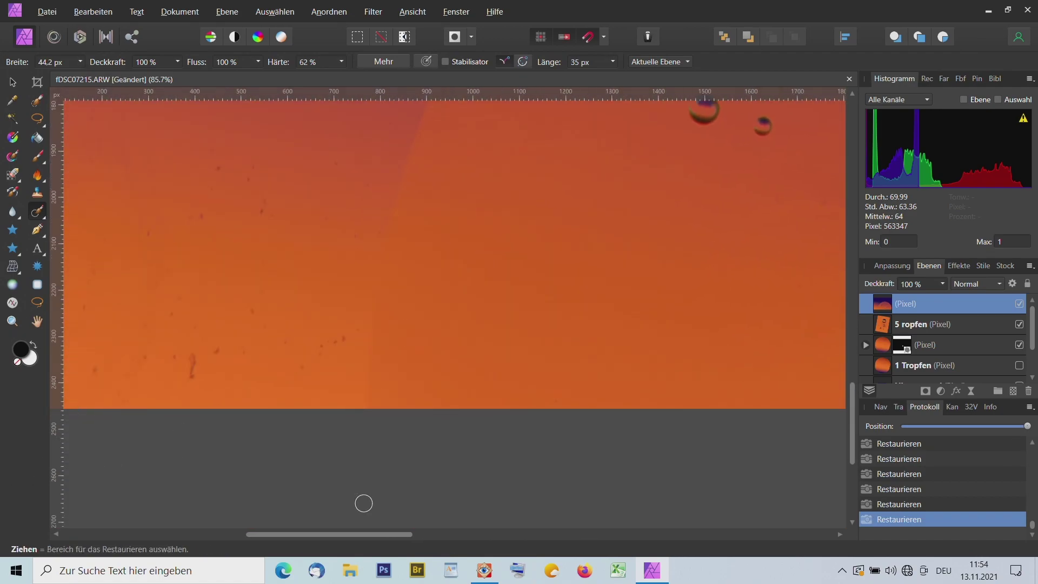
Step: Resize the document to 2160 x 1442 px and compare the result with the preceding history state
key("ctrl+0")
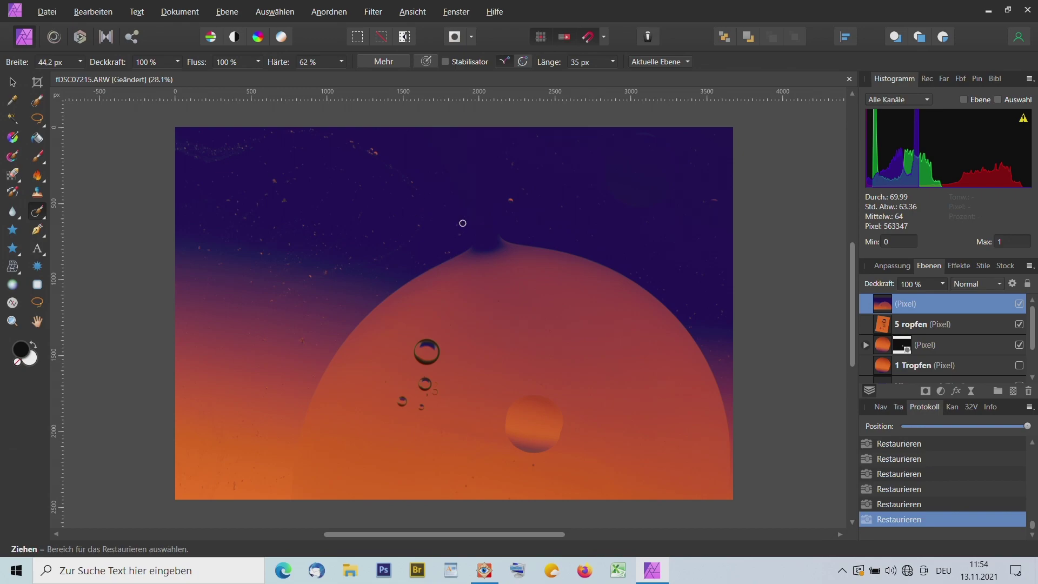
key("ctrl+alt+i")
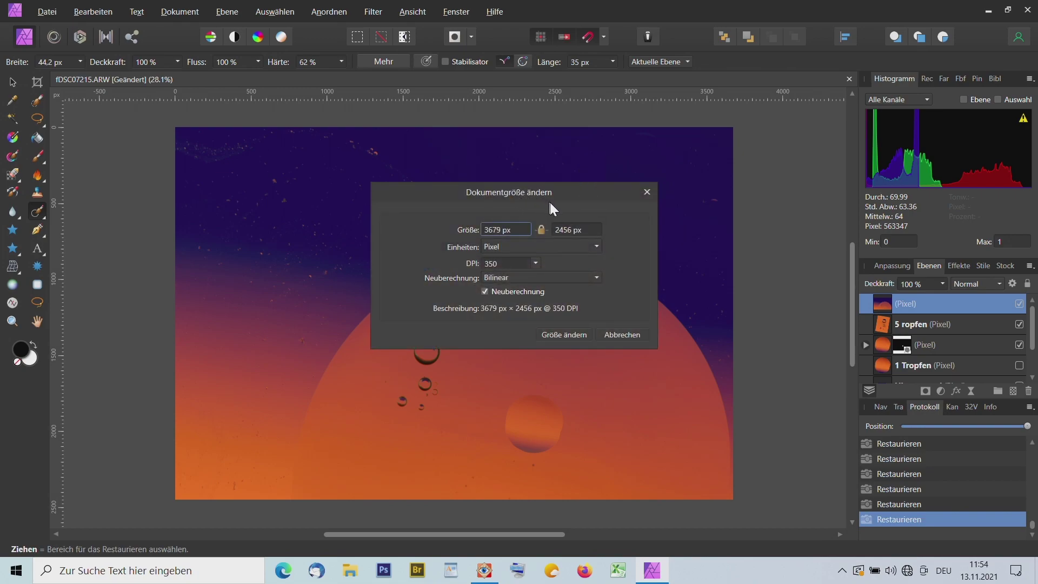
left_click(495, 229)
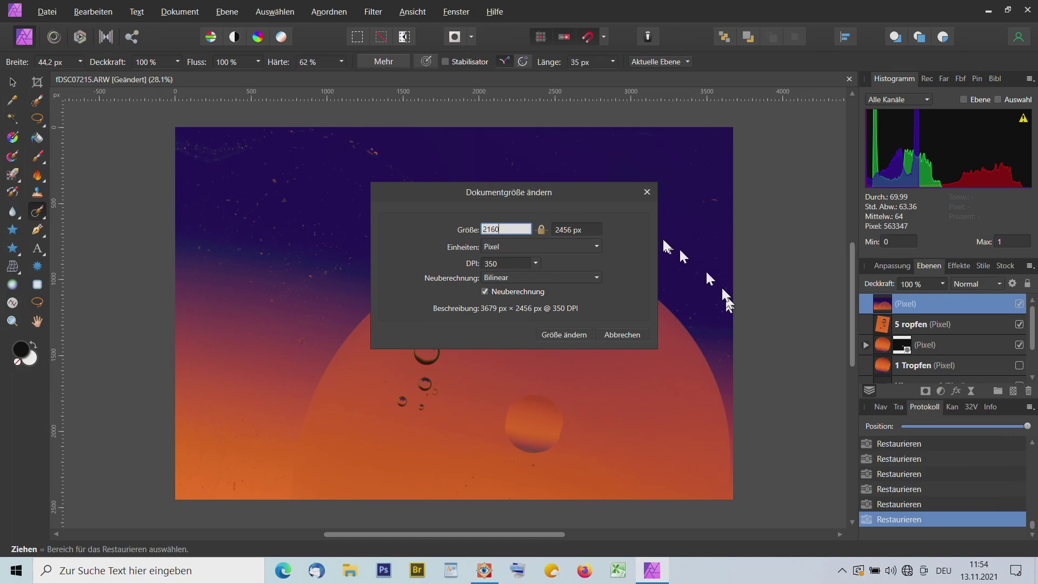
left_click(577, 230)
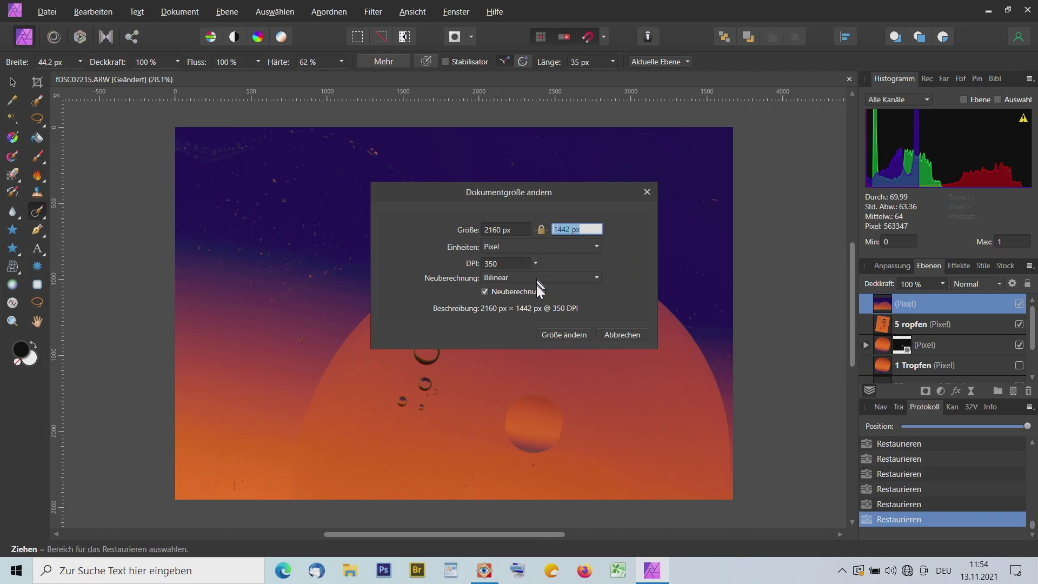
left_click(563, 336)
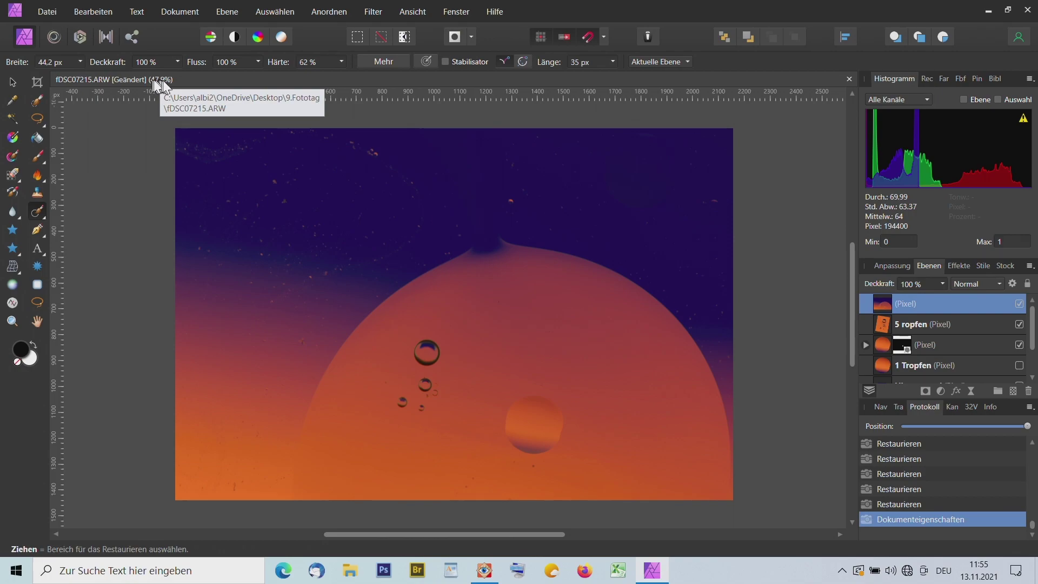
left_click(904, 503)
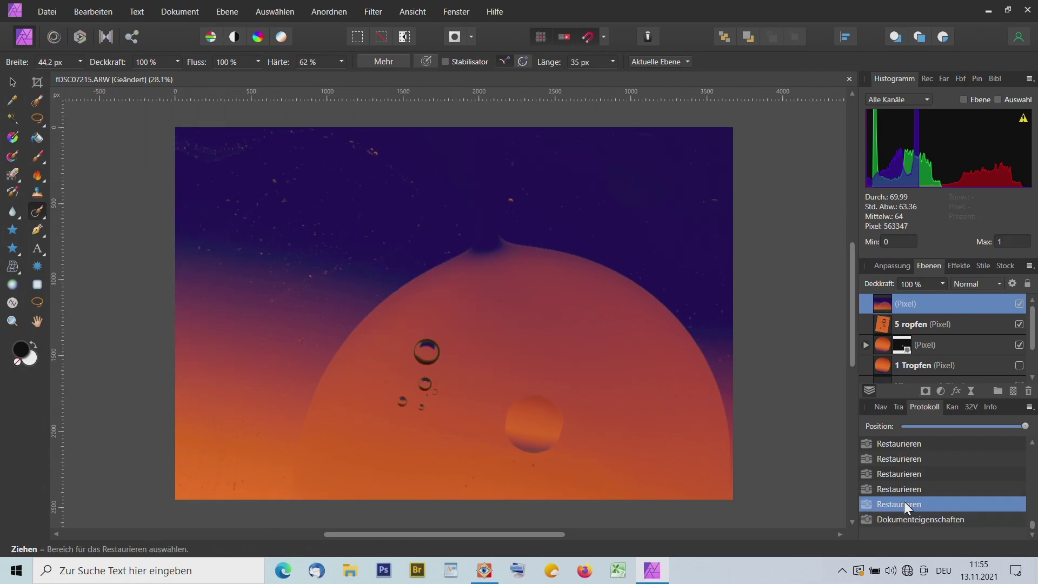
left_click(904, 520)
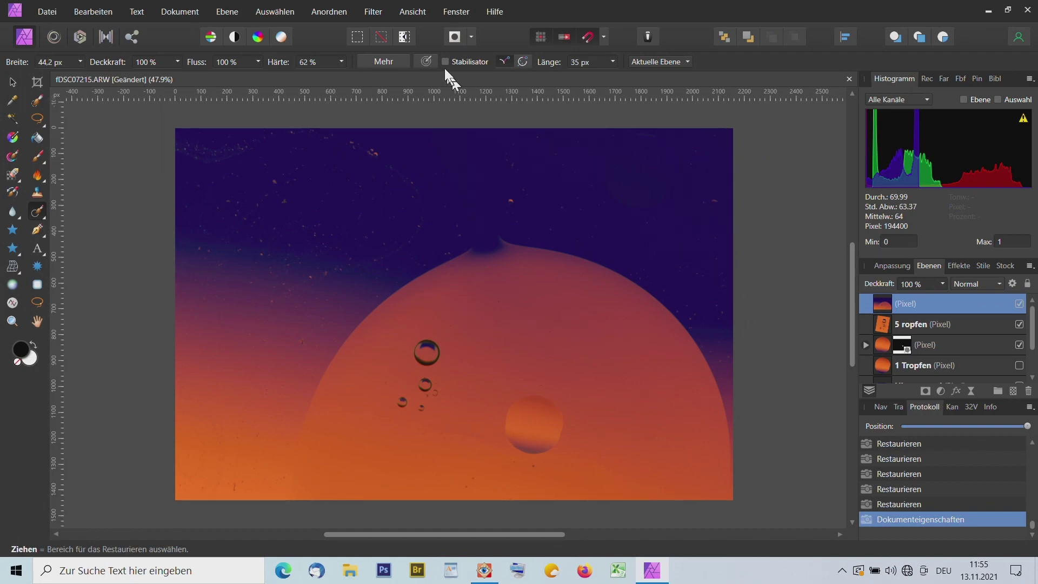
Step: Sharpen the merged top layer with Unsharp Mask at radius 44 px, factor 0.826 and threshold 10 %
left_click(372, 13)
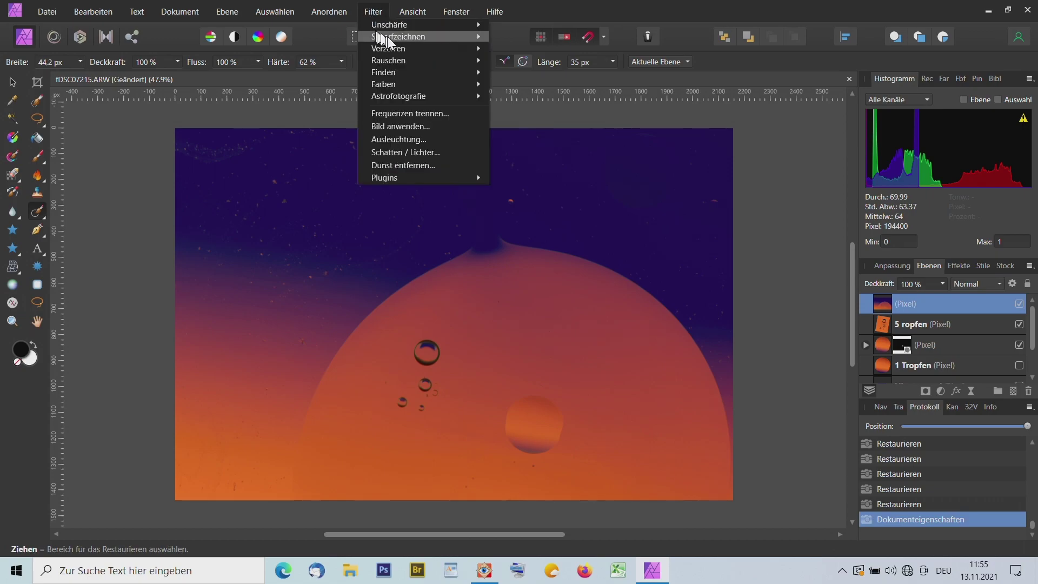
mouse_move(389, 37)
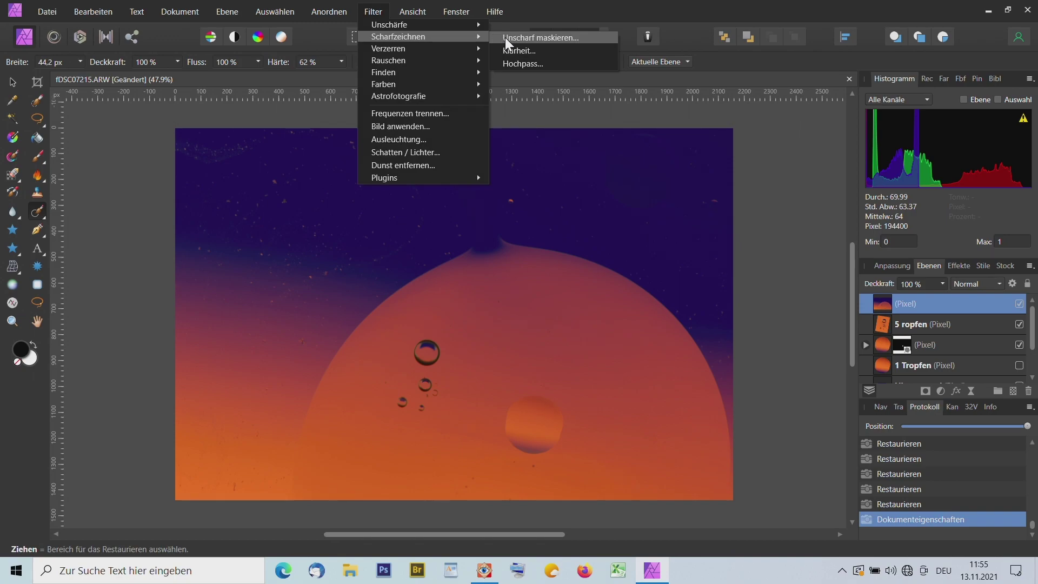
left_click(529, 37)
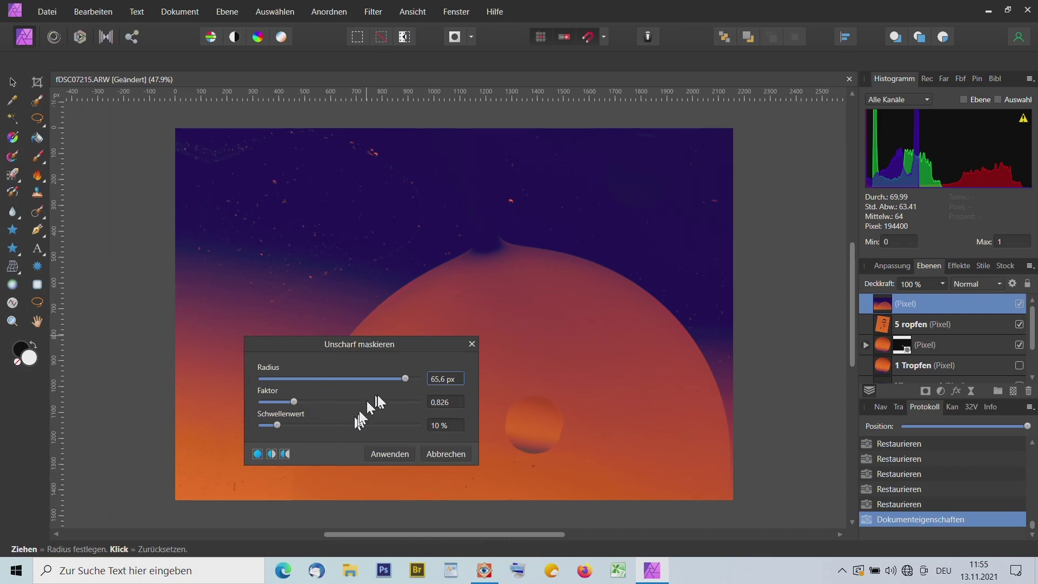
left_click_drag(404, 379, 389, 380)
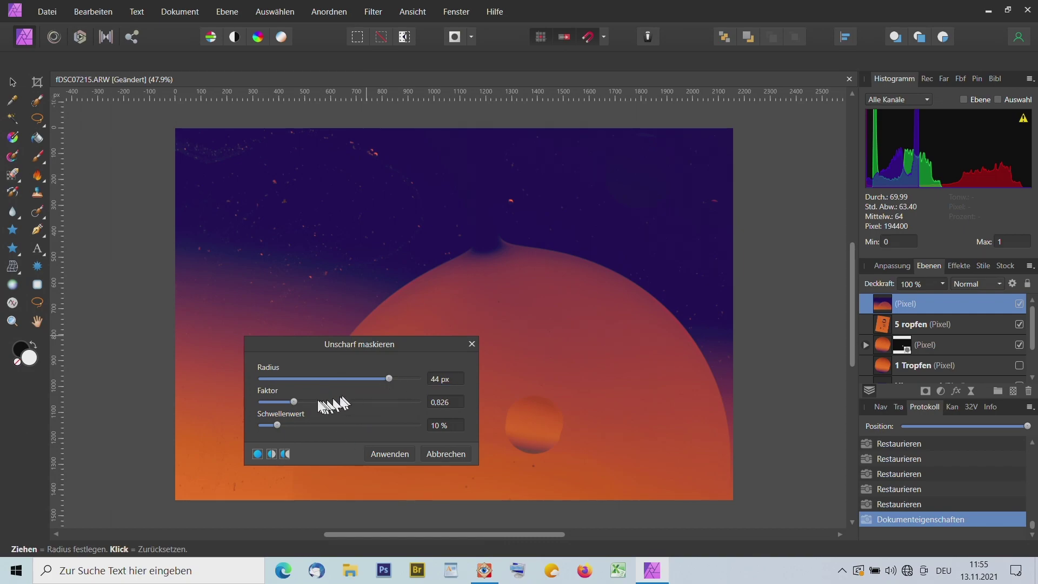
left_click(396, 457)
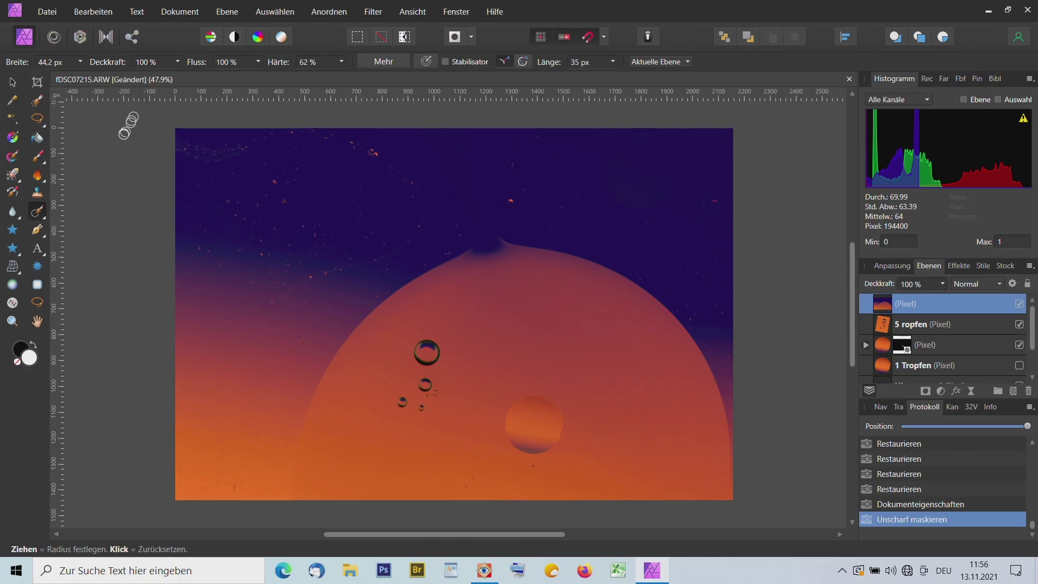
left_click(47, 12)
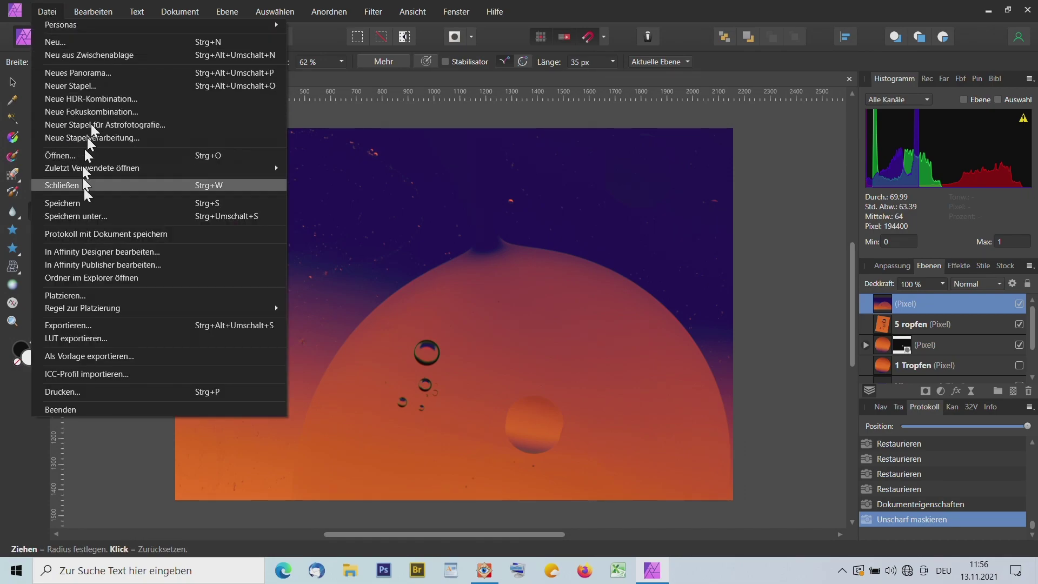
left_click(267, 254)
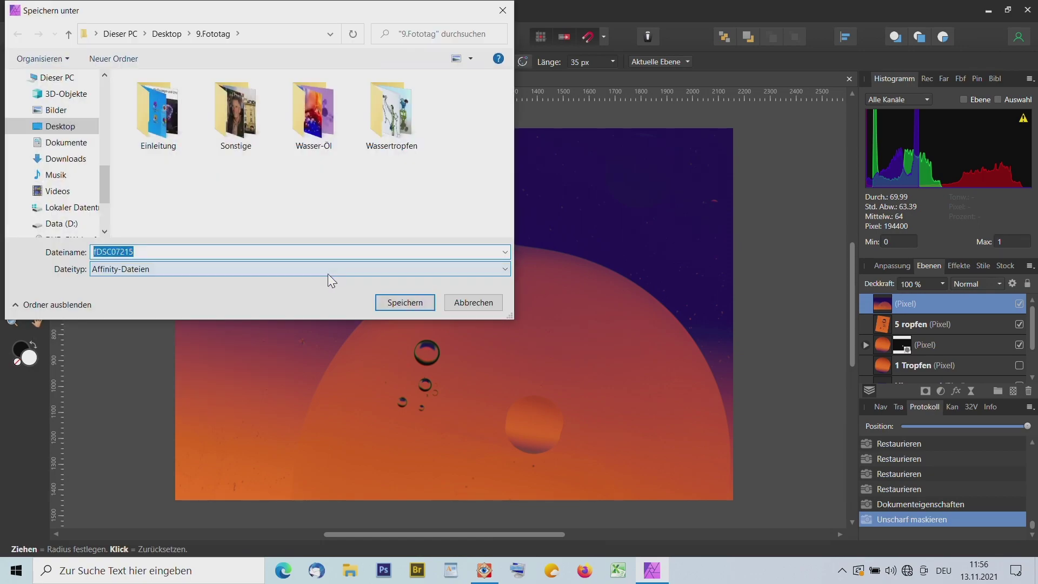
left_click(127, 271)
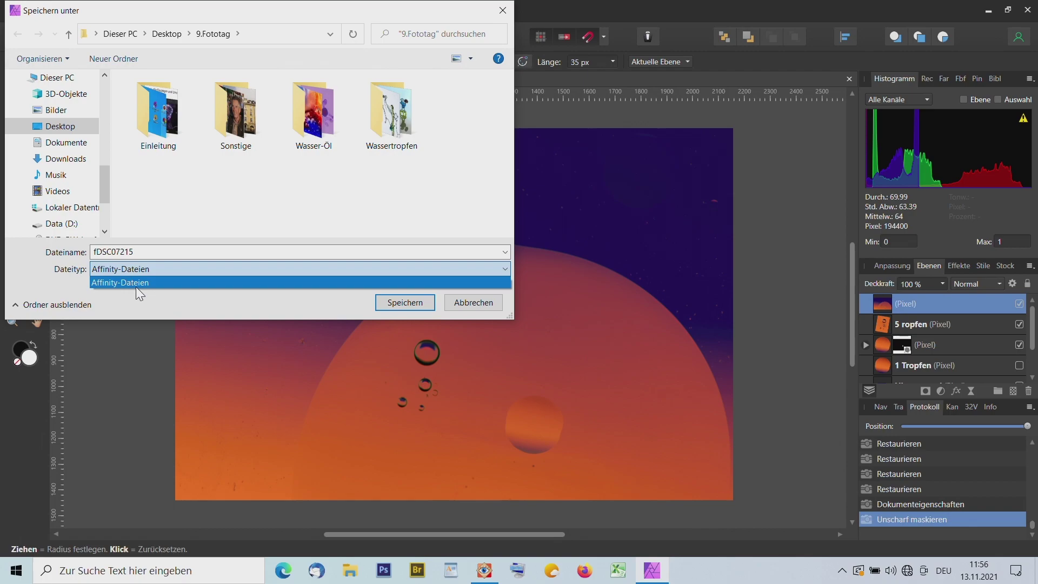
left_click(135, 287)
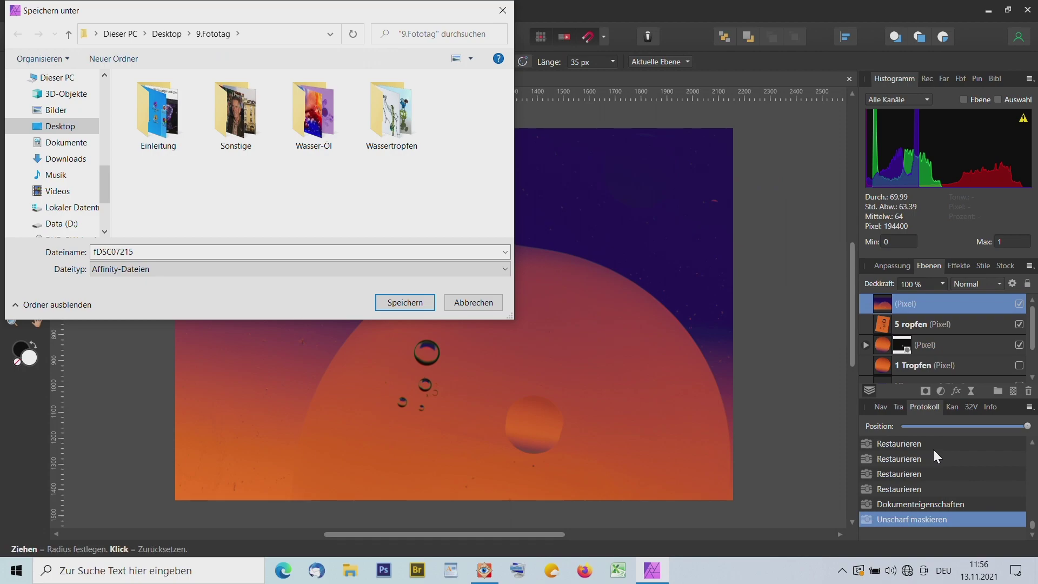
left_click(484, 308)
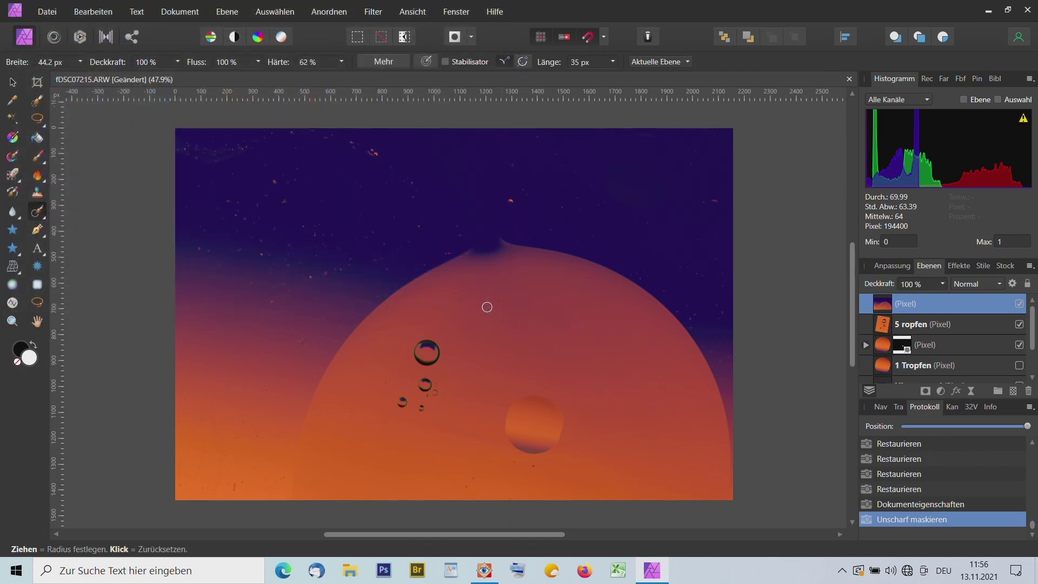
Step: Export the whole document as a high-quality JPEG at 2160 x 1442 px and quality 85, named fDSC07215test, in the 9.Fototag folder
left_click(47, 13)
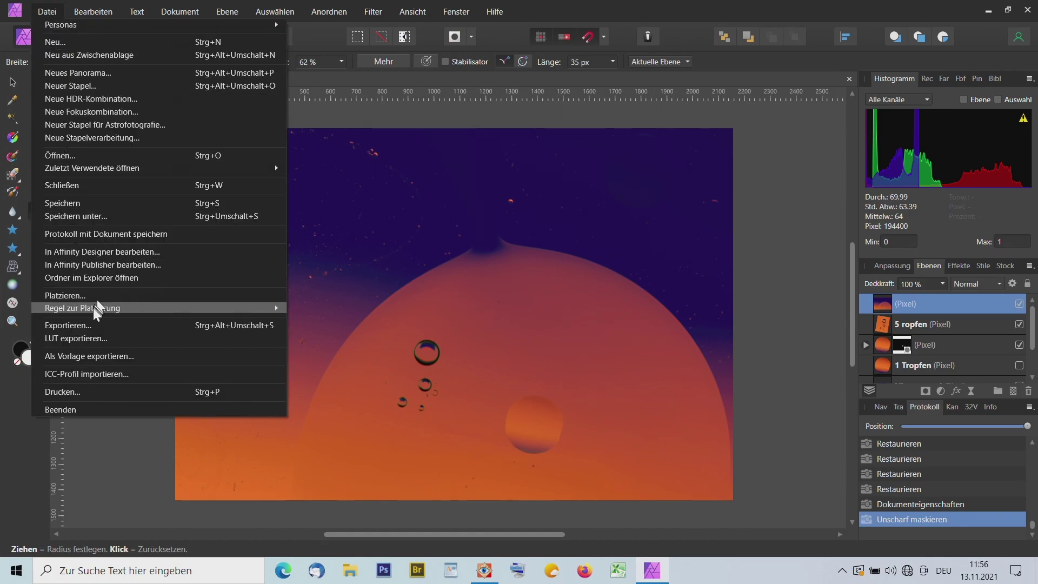
left_click(92, 324)
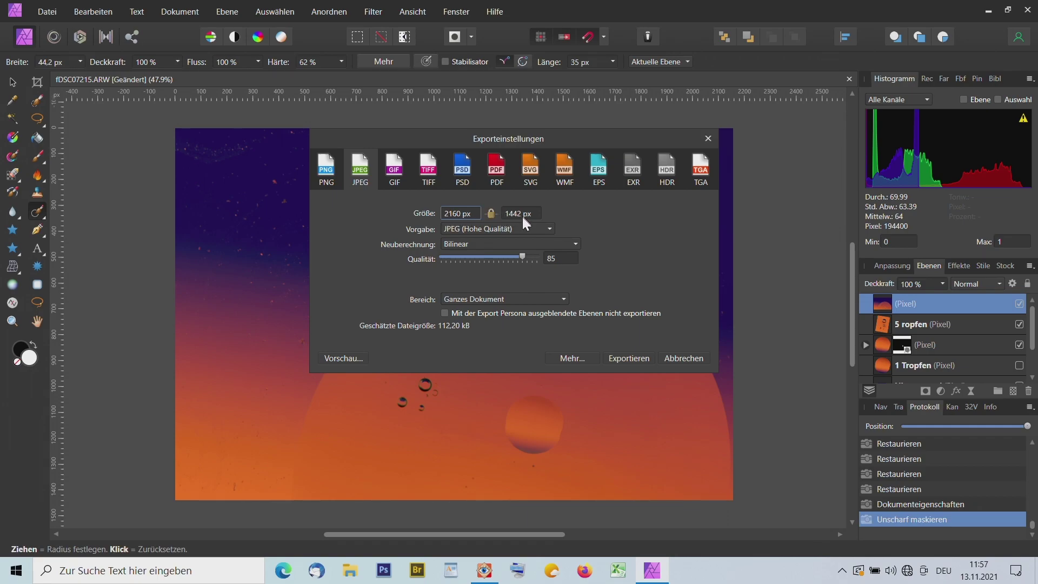
mouse_move(521, 254)
left_mouse_down()
mouse_move(544, 257)
mouse_move(483, 259)
mouse_move(522, 254)
left_mouse_up()
left_click(621, 358)
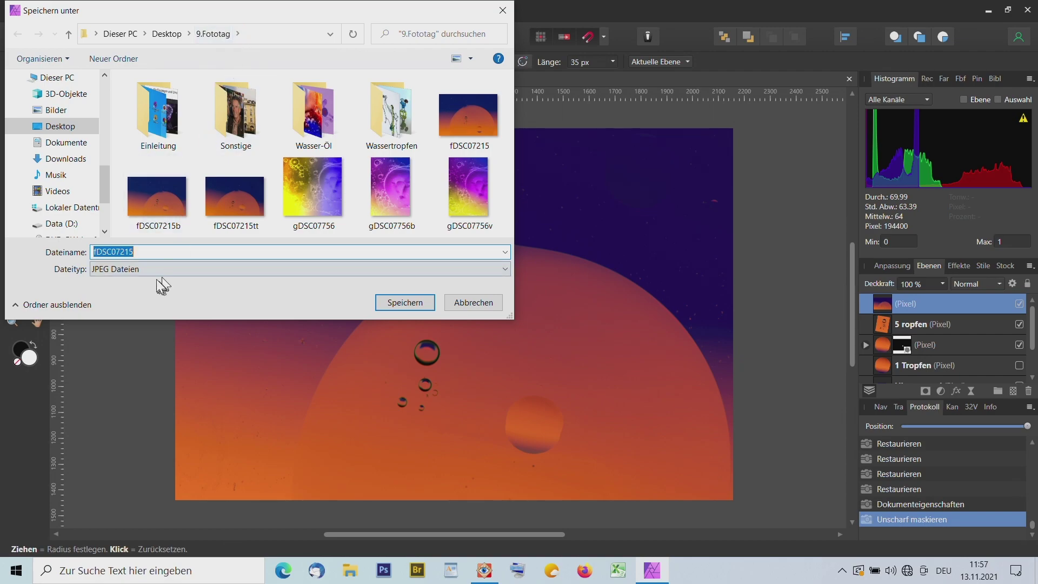
key("End")
key("ctrl+a")
left_click(147, 250)
type("test")
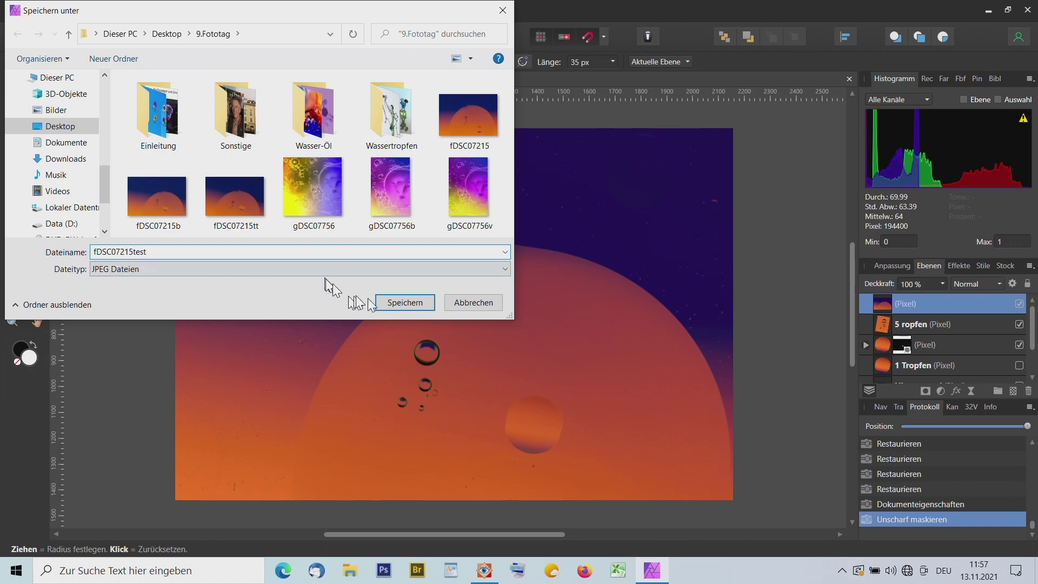
left_click(391, 306)
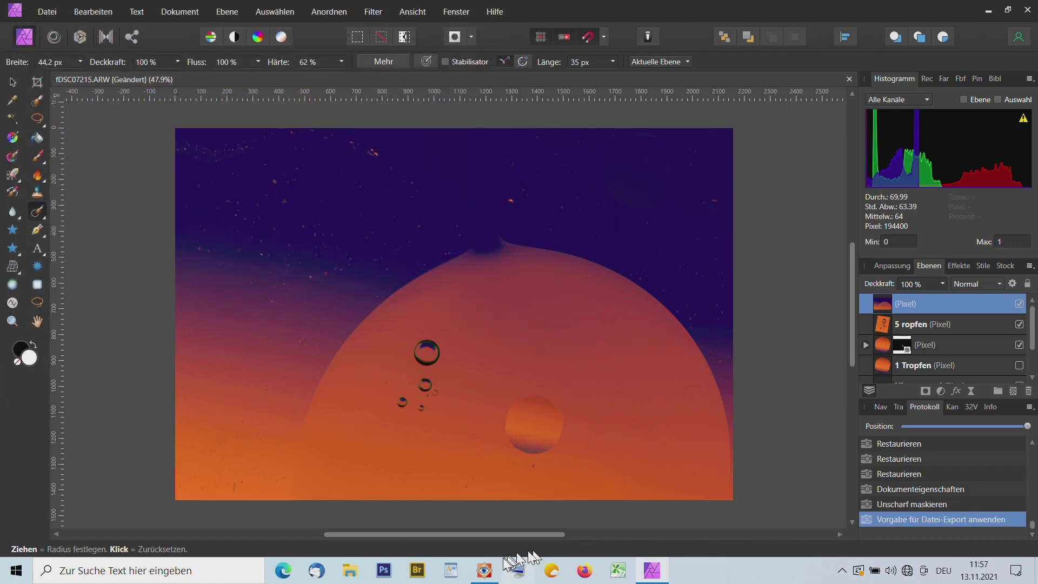
Step: Switch to FastStone Image Viewer, view the exported fDSC07215test.jpg full screen and return to the thumbnails
left_click(484, 568)
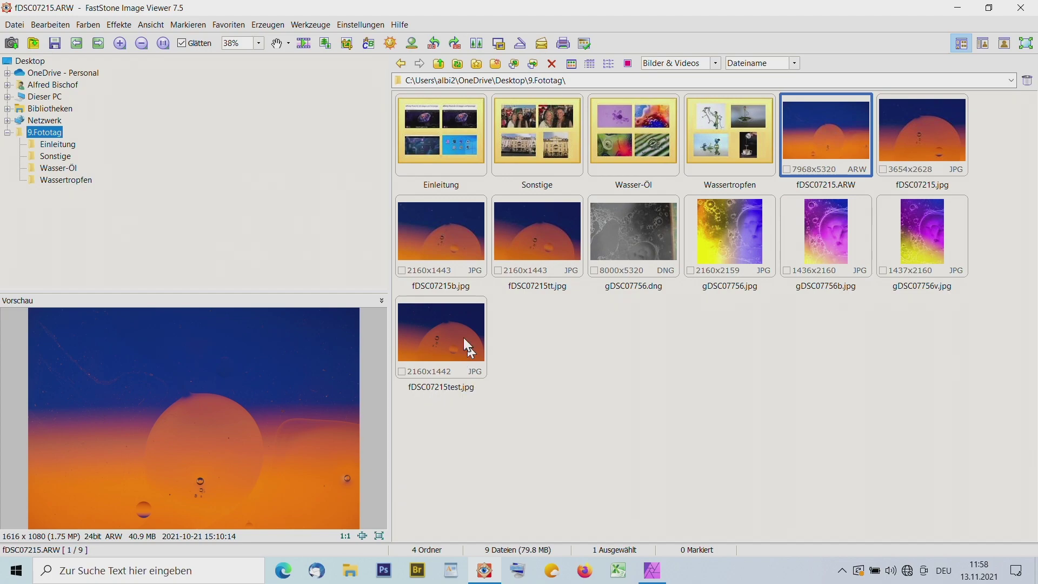
mouse_move(463, 338)
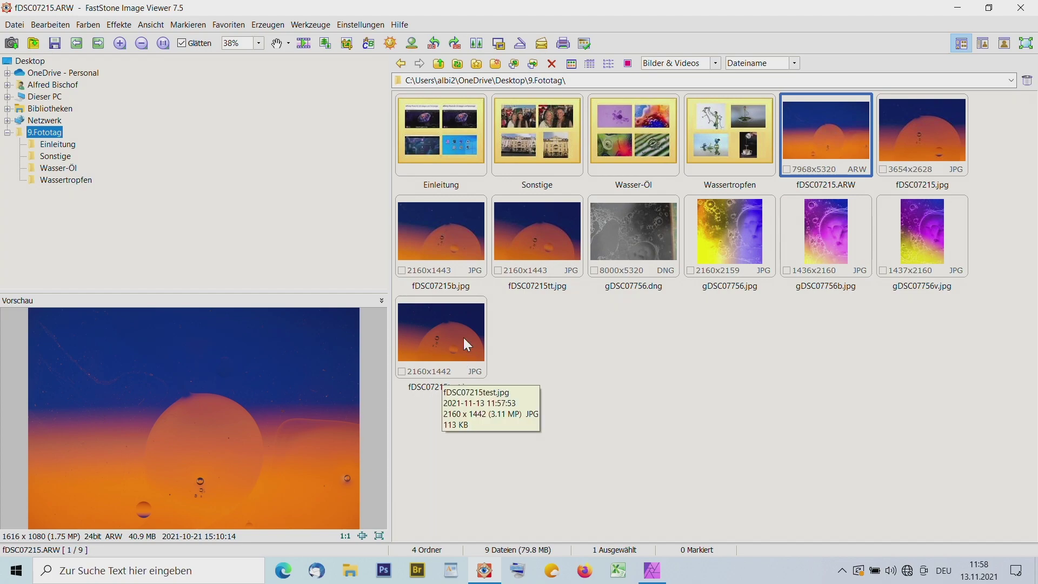
double_click(463, 338)
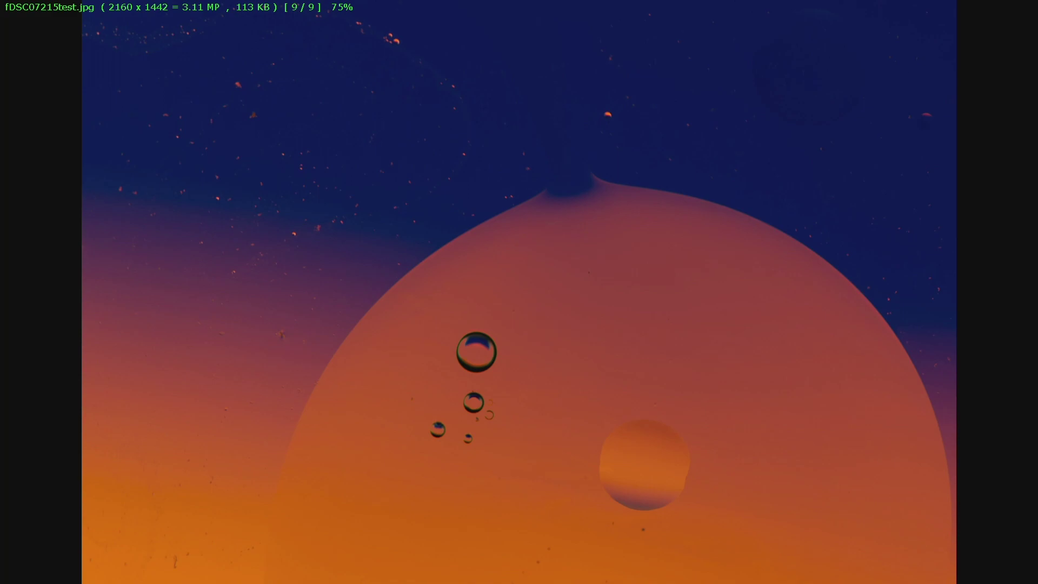
double_click(420, 332)
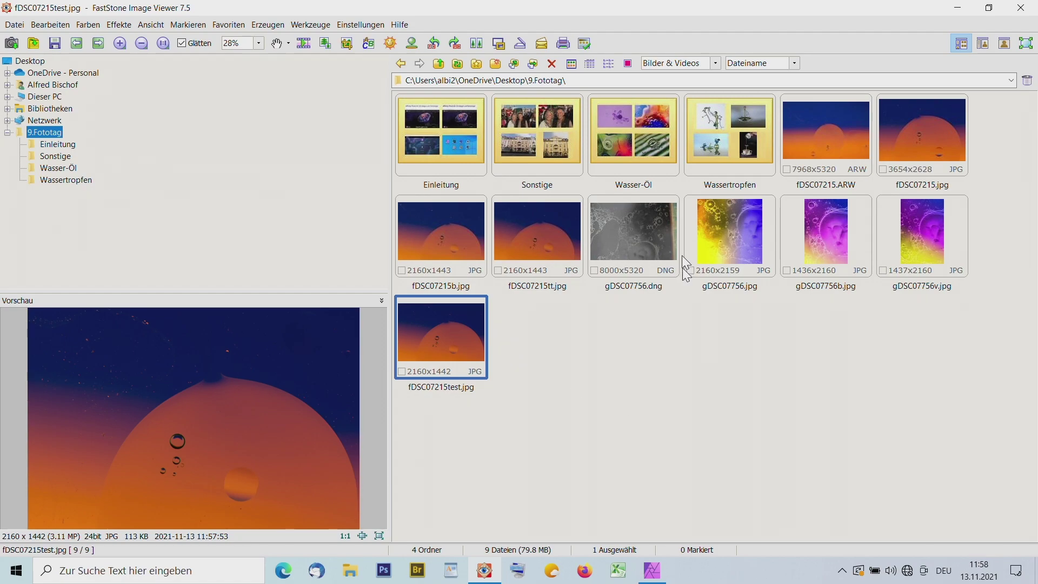
Step: Open gDSC07756.dng from FastStone in Affinity Photo for RAW development and rotate it clockwise to portrait format
mouse_move(665, 236)
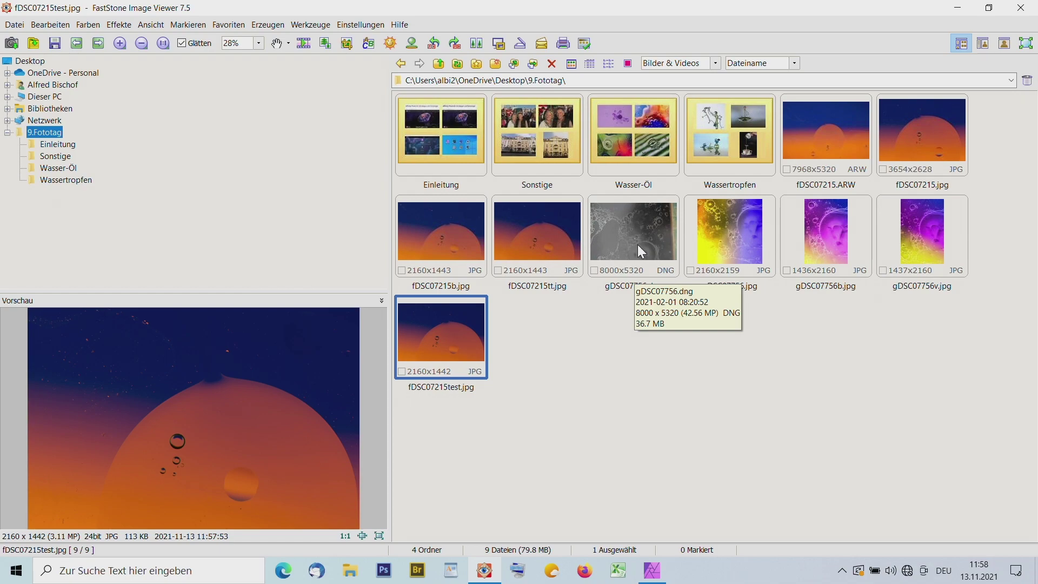
left_click(641, 233)
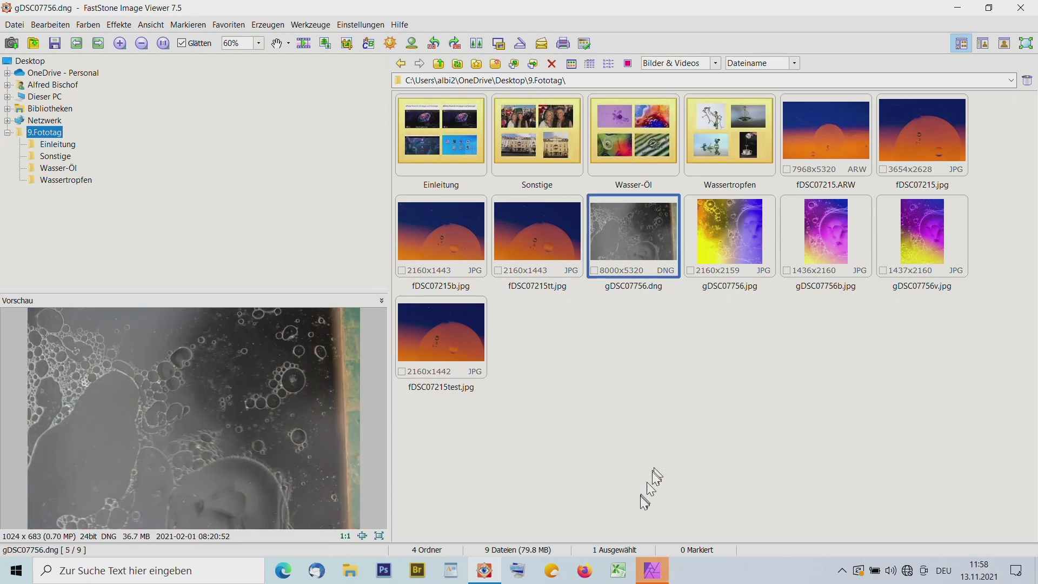
left_click(653, 567)
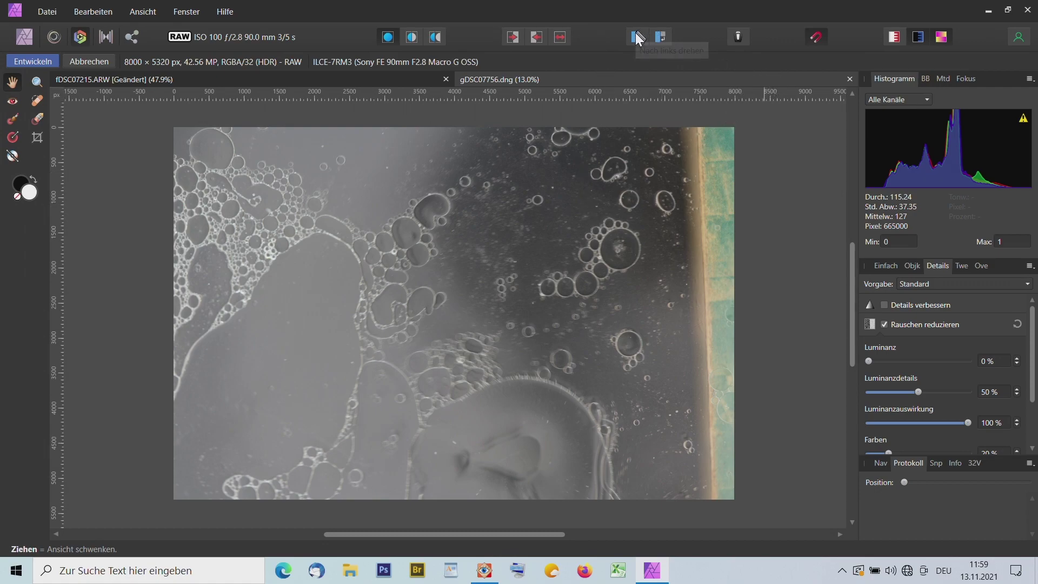
left_click(661, 37)
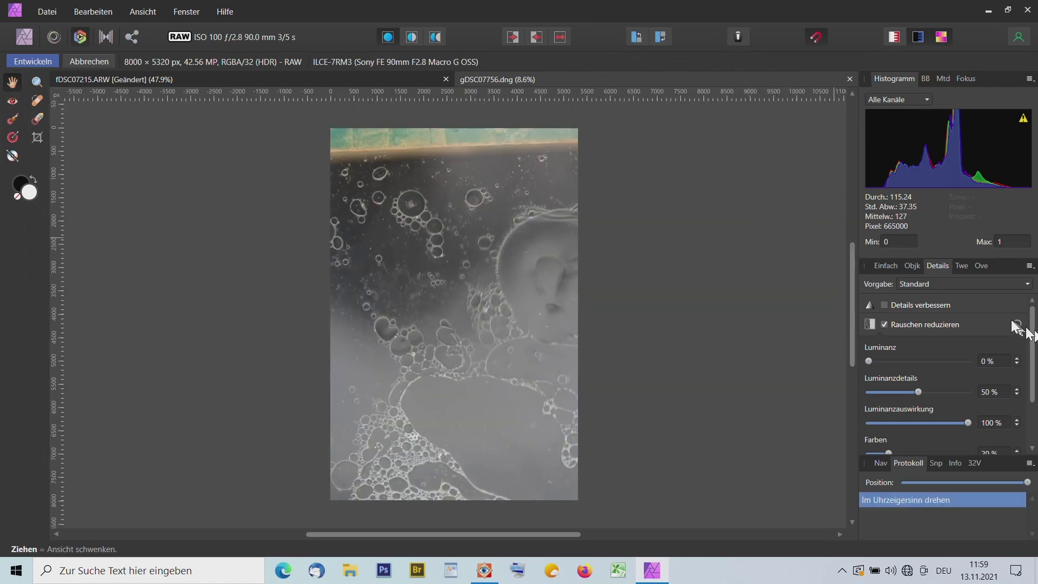
Step: Set the RAW photo's black point to 8 %, brightness to 16 %, contrast to 4 % and clarity to 17 %
scroll(955, 402, "down", 1)
scroll(956, 408, "up", 1)
left_click(892, 267)
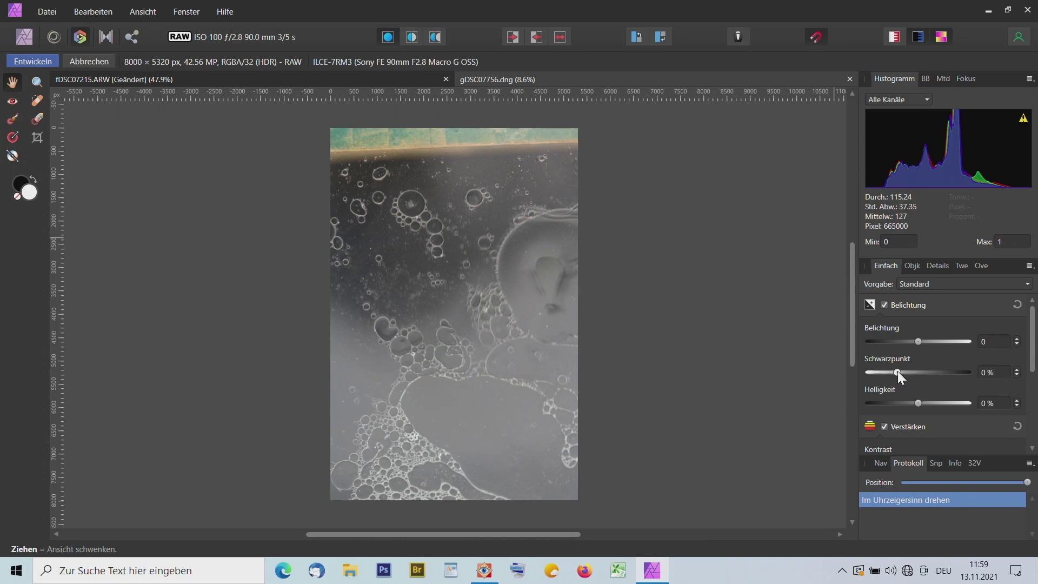
left_click_drag(897, 372, 951, 404)
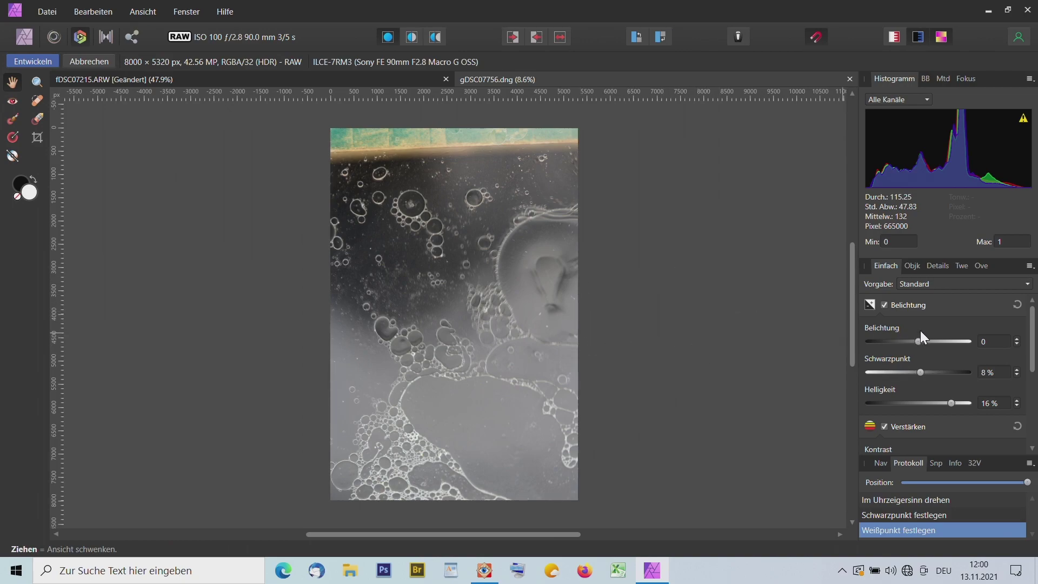
scroll(919, 336, "down", 2)
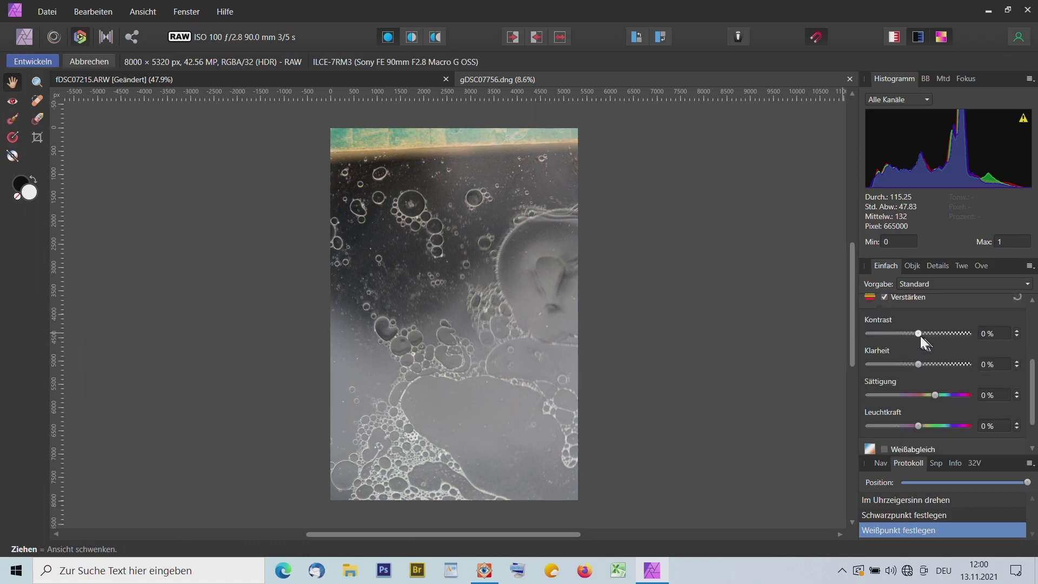
left_click_drag(919, 333, 926, 364)
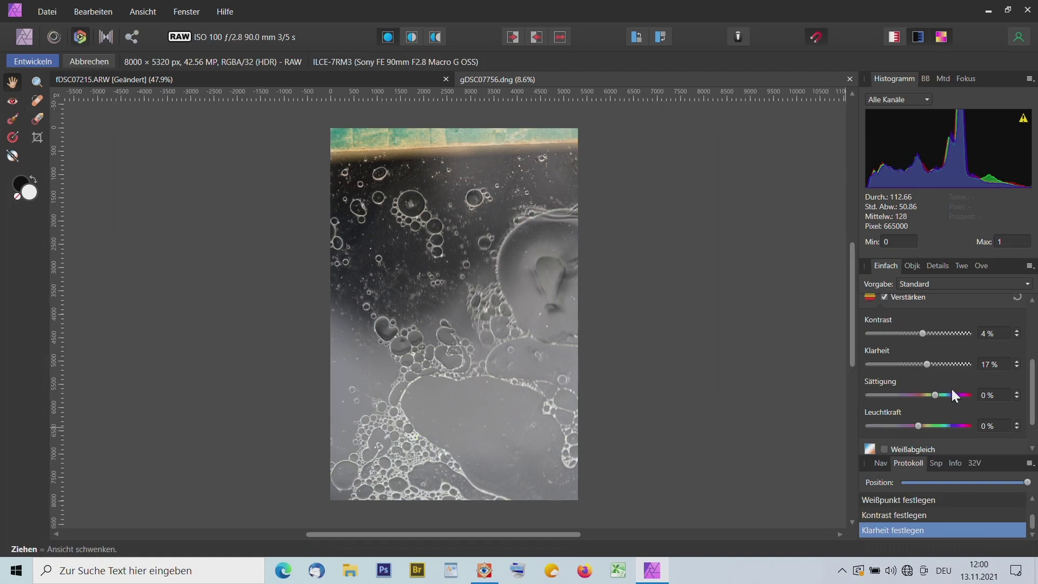
Step: Check the lens corrections, enable detail refinement with radius 62 % and intensity 45 %, and develop the photo
left_click(919, 268)
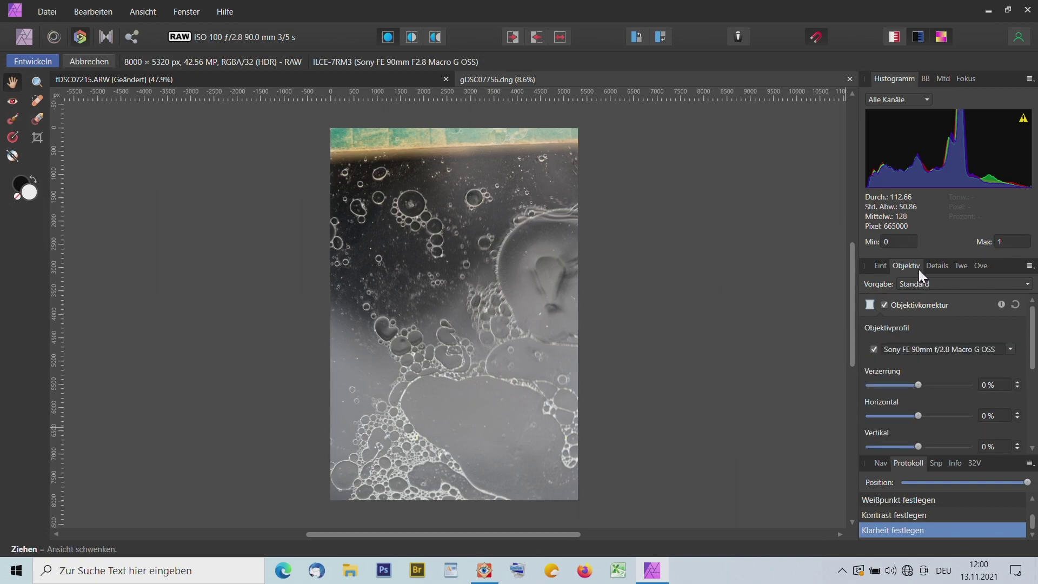
scroll(924, 355, "down", 2)
scroll(924, 355, "down", 3)
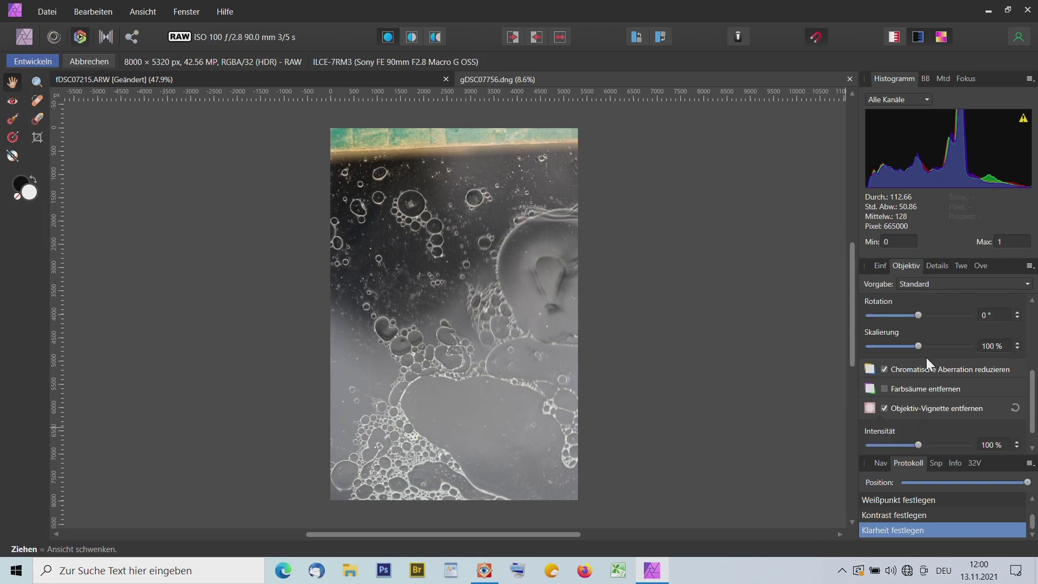
left_click(937, 265)
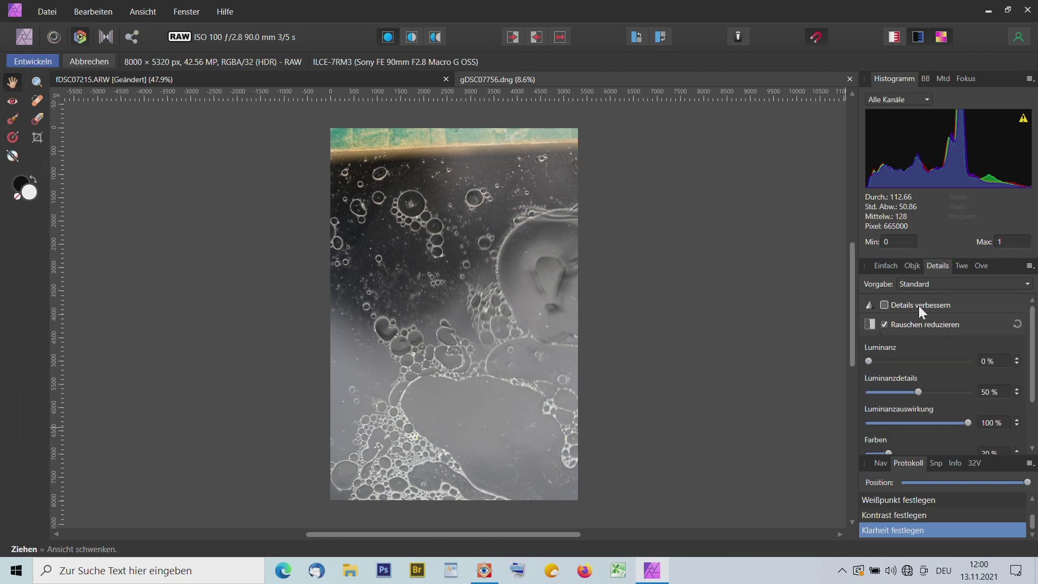
left_click(884, 304)
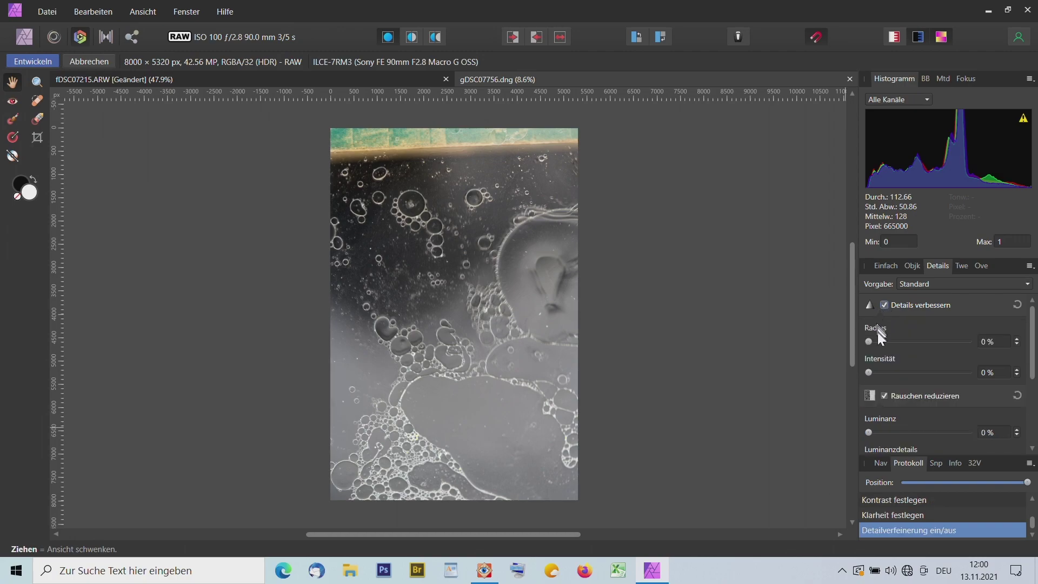
left_click_drag(869, 341, 930, 339)
left_click_drag(868, 372, 912, 375)
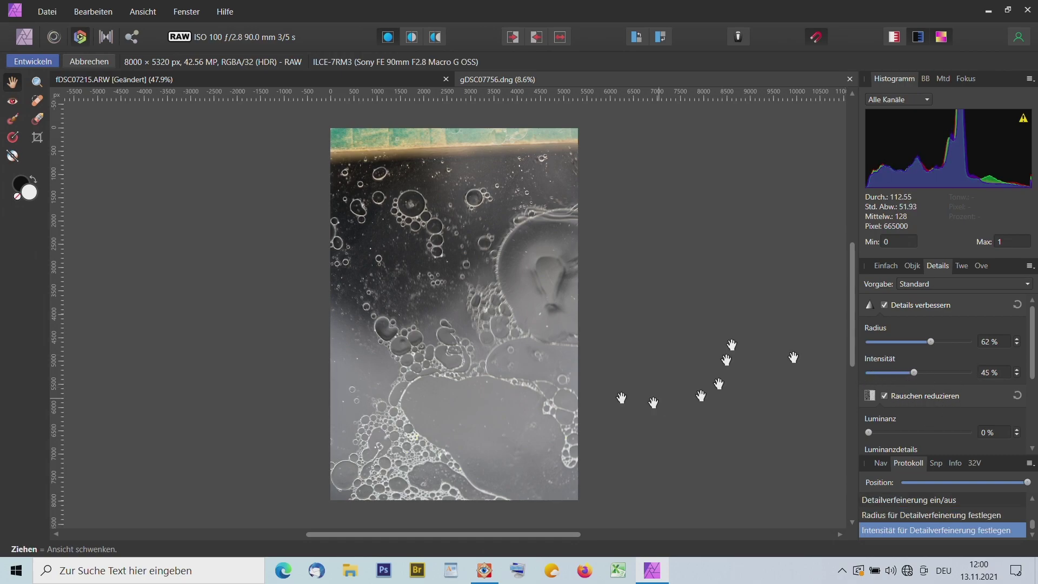
left_click(33, 62)
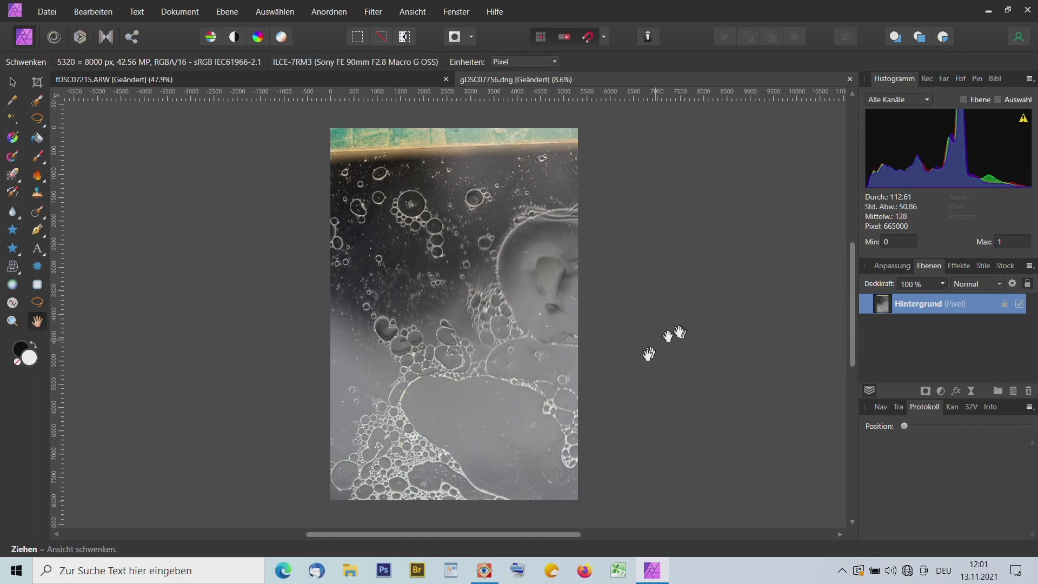
Step: Crop the photo with the Originalverhältnis mode to about 3003 x 4516 px around the half face and the bubbles beside it
left_click(37, 82)
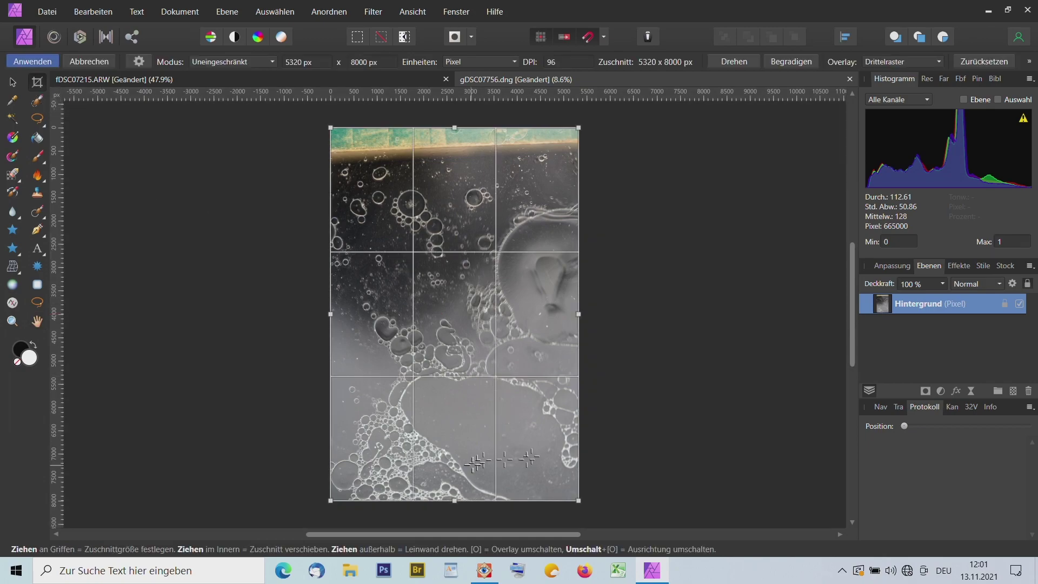
left_click(204, 62)
left_click(209, 91)
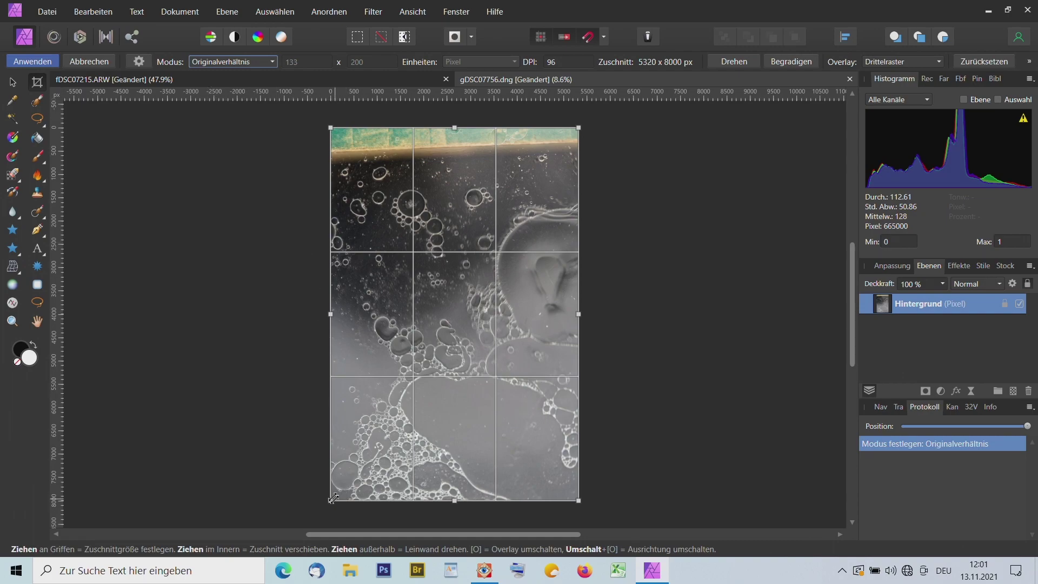
left_click_drag(337, 498, 421, 380)
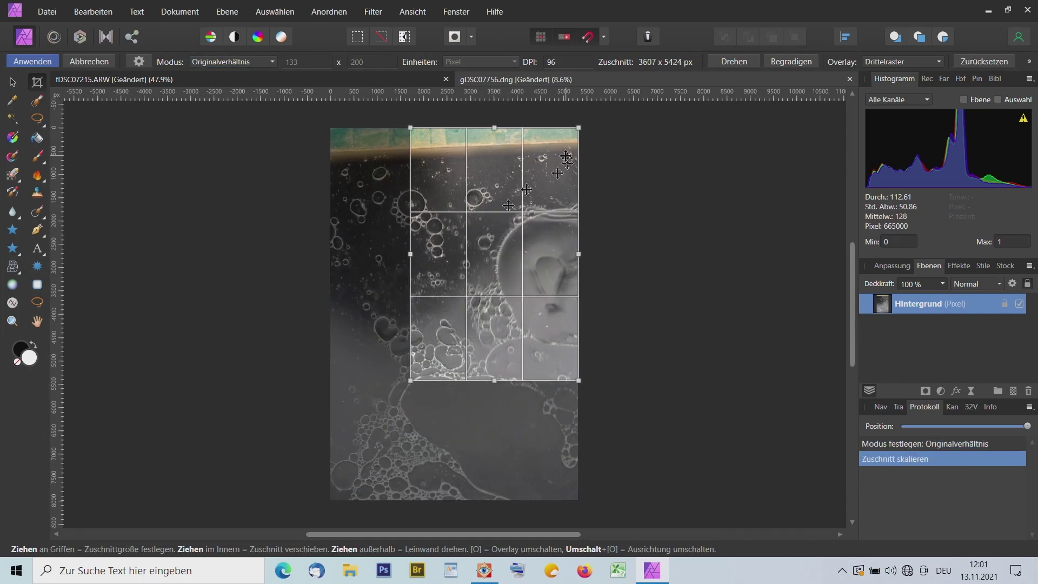
left_click_drag(411, 128, 438, 171)
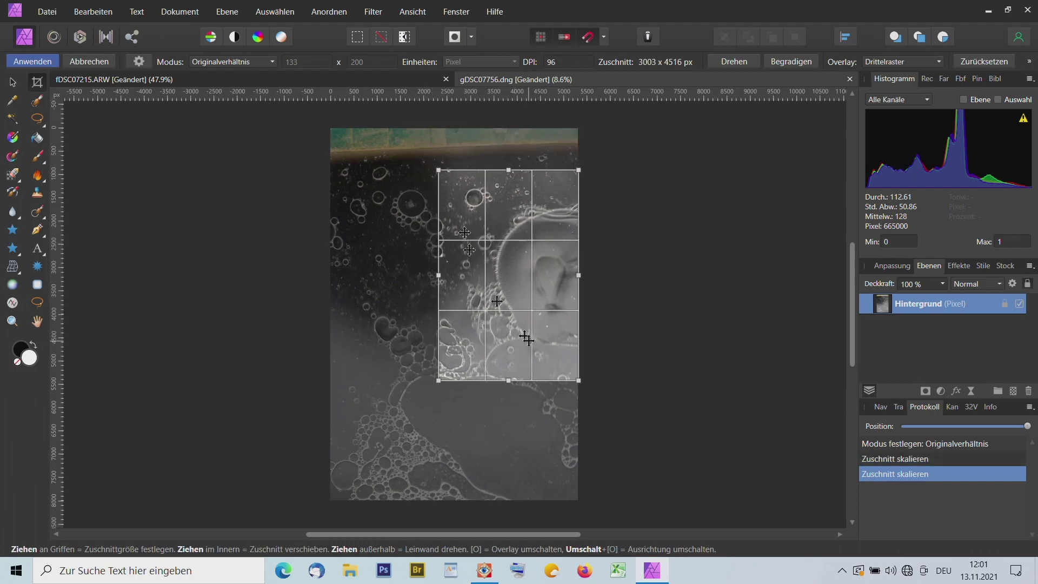
left_click_drag(529, 340, 528, 333)
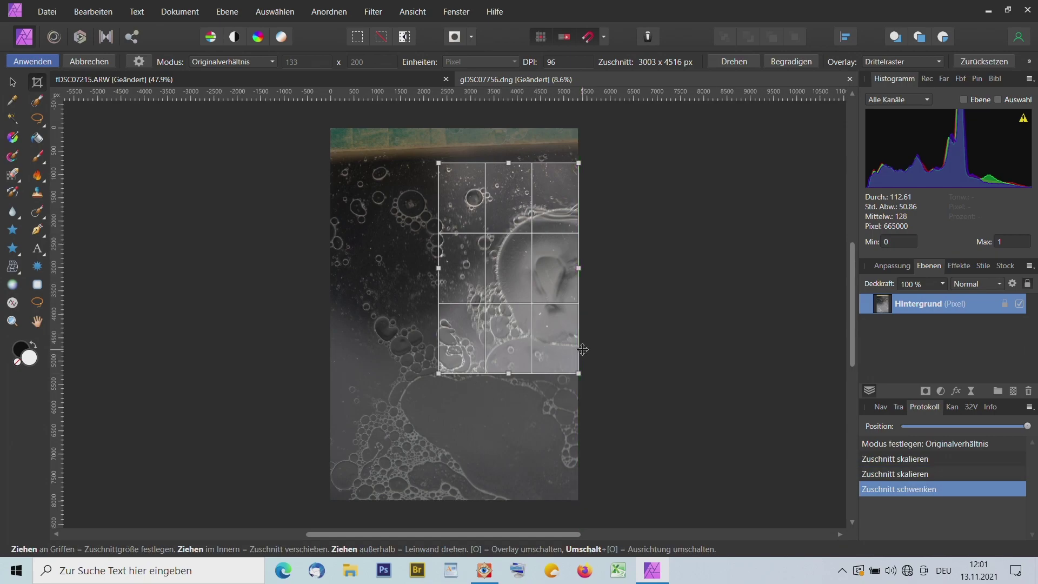
key("h")
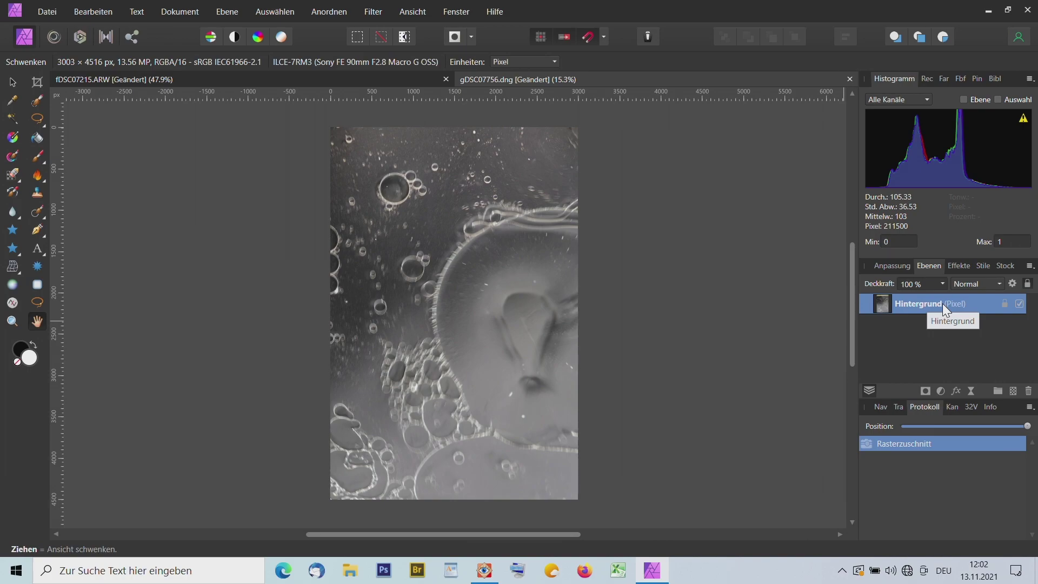
Step: Duplicate the Hintergrund layer and outline the half-visible eye at the photo's right edge with a freehand selection
key("ctrl+j")
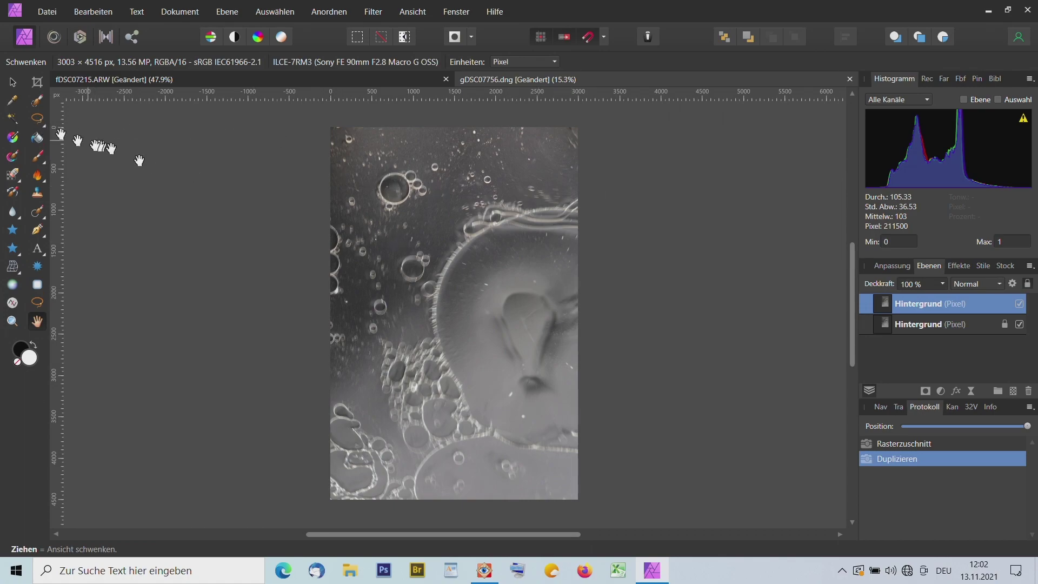
left_click(36, 118)
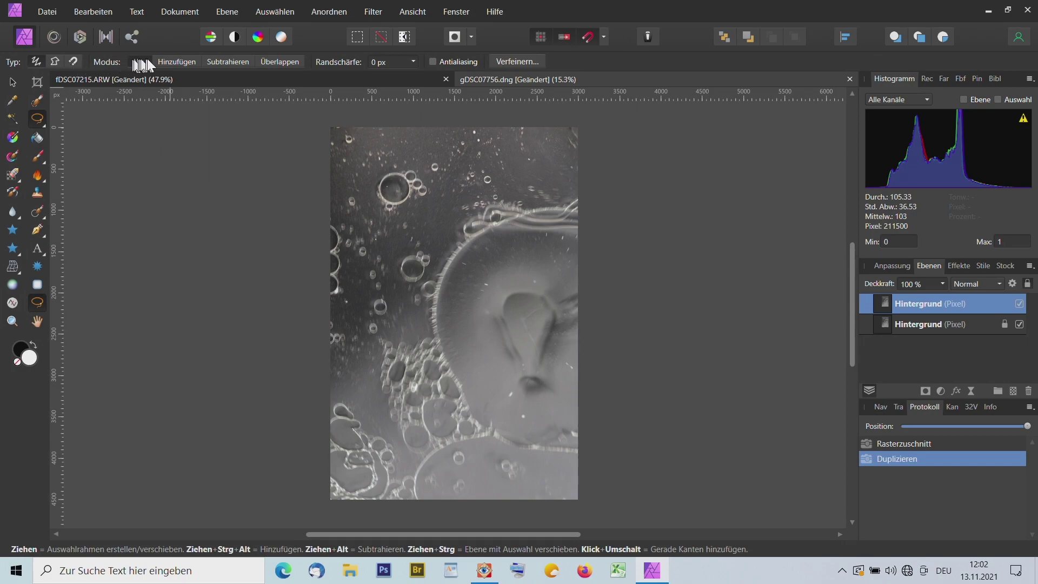
left_click(586, 285)
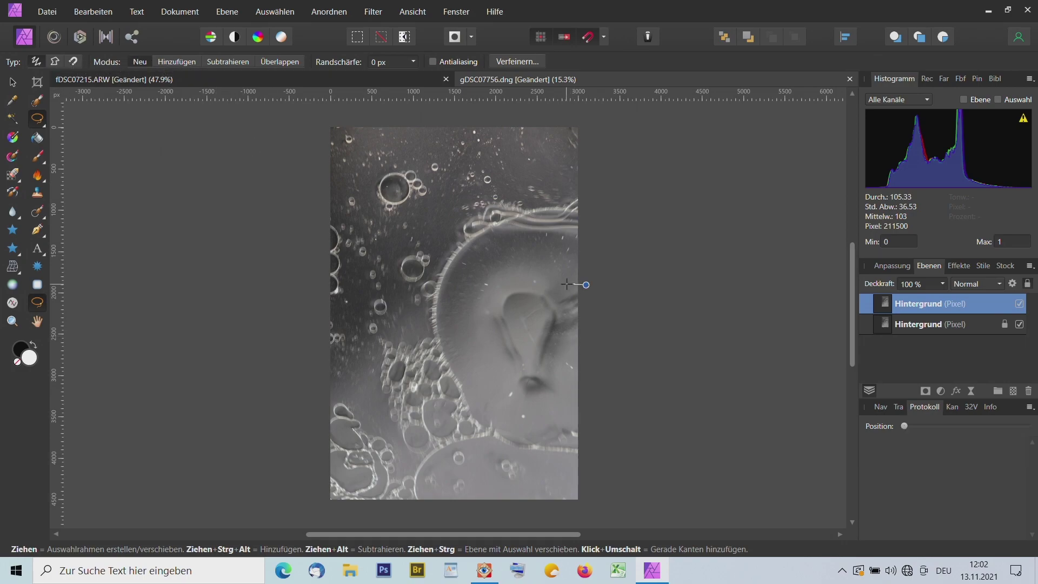
left_click(566, 284)
double_click(580, 328)
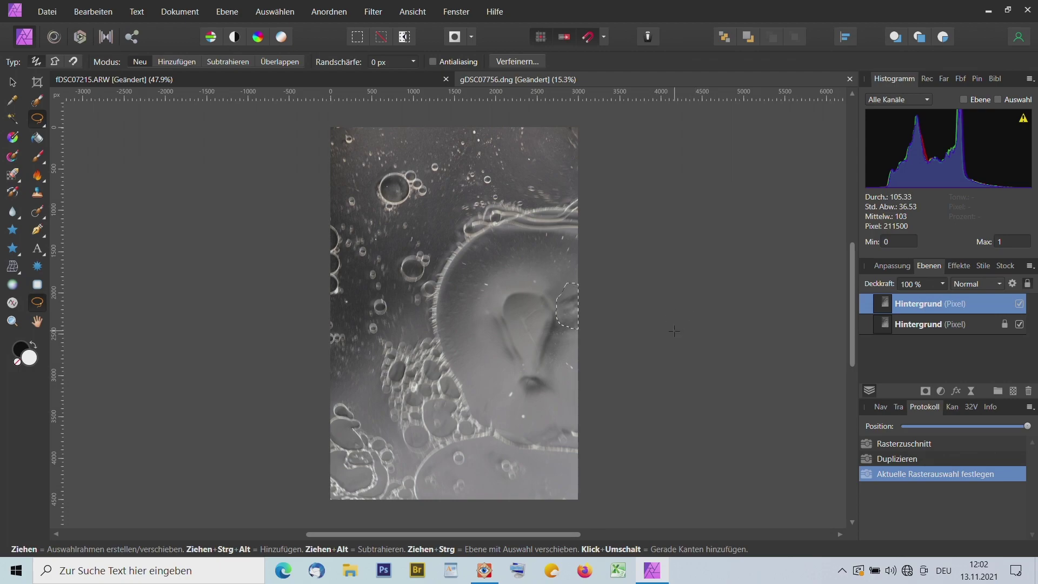
Step: Paste the selected eye area as a new layer and delete the surplus pasted copy
key("ctrl+v")
key("ctrl+v")
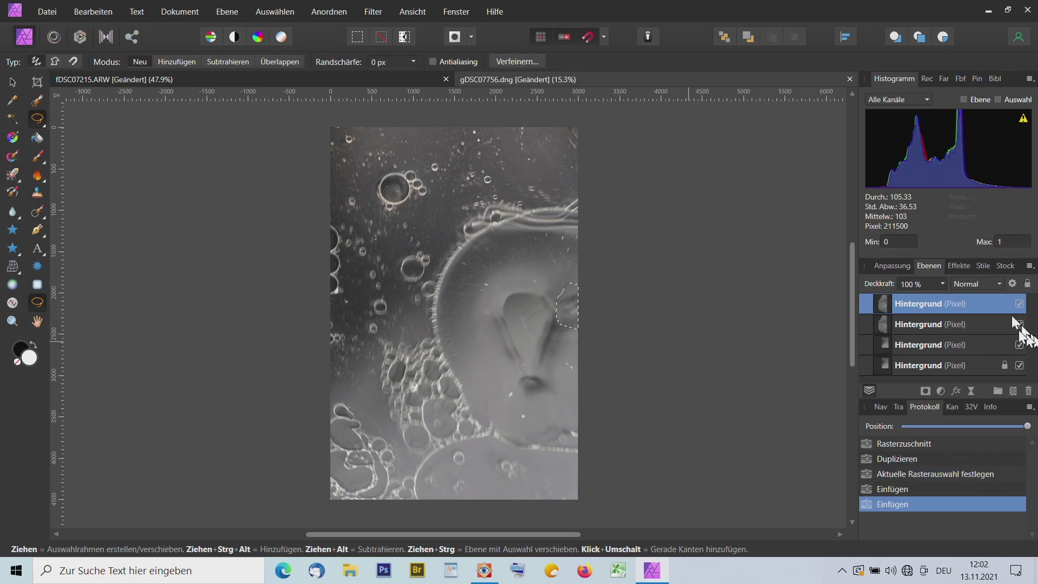
left_click_drag(993, 304, 1028, 391)
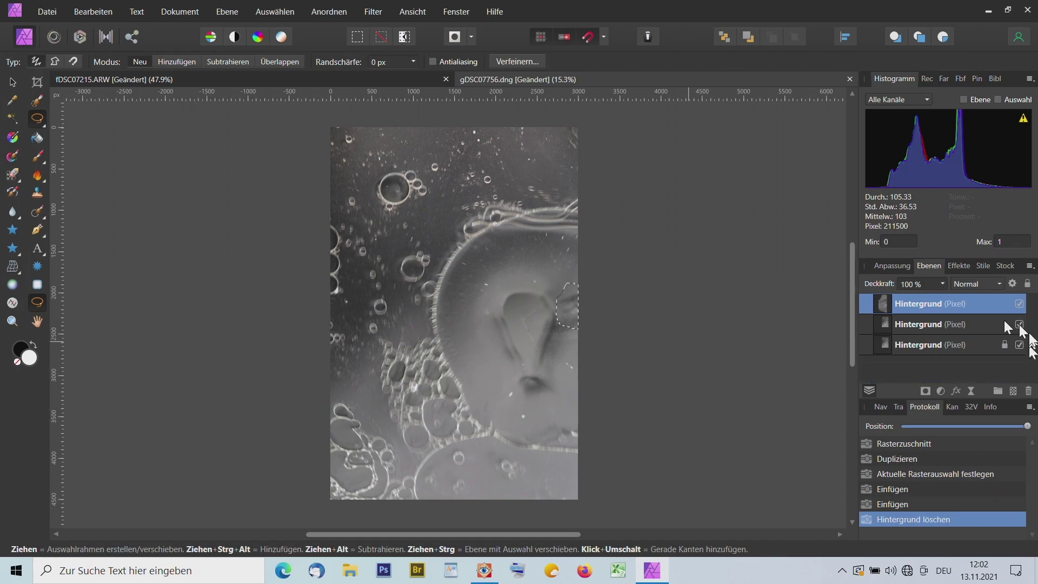
Step: Rename the pasted eye layer as Auge
double_click(928, 302)
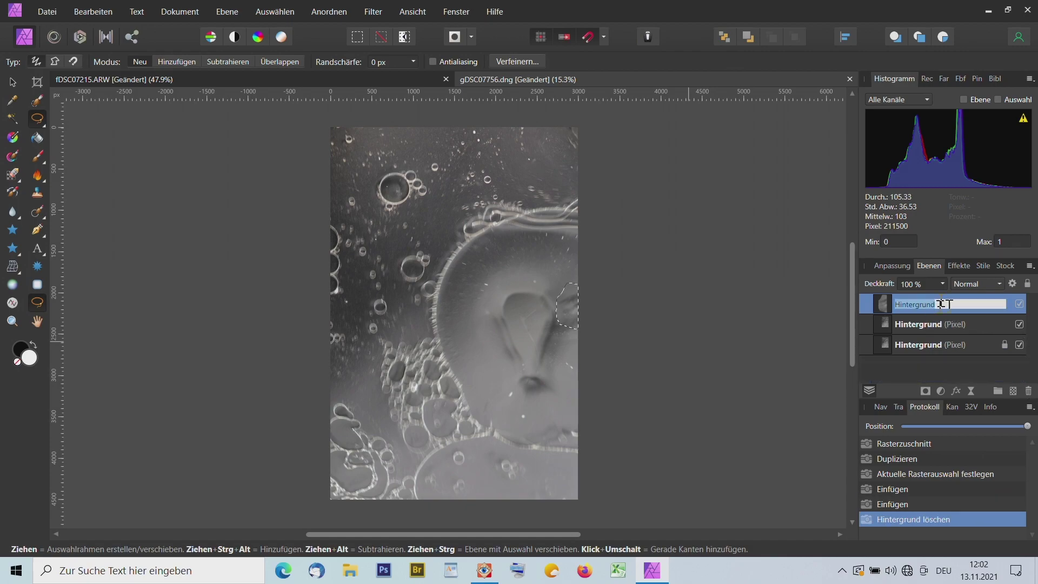
type("Au")
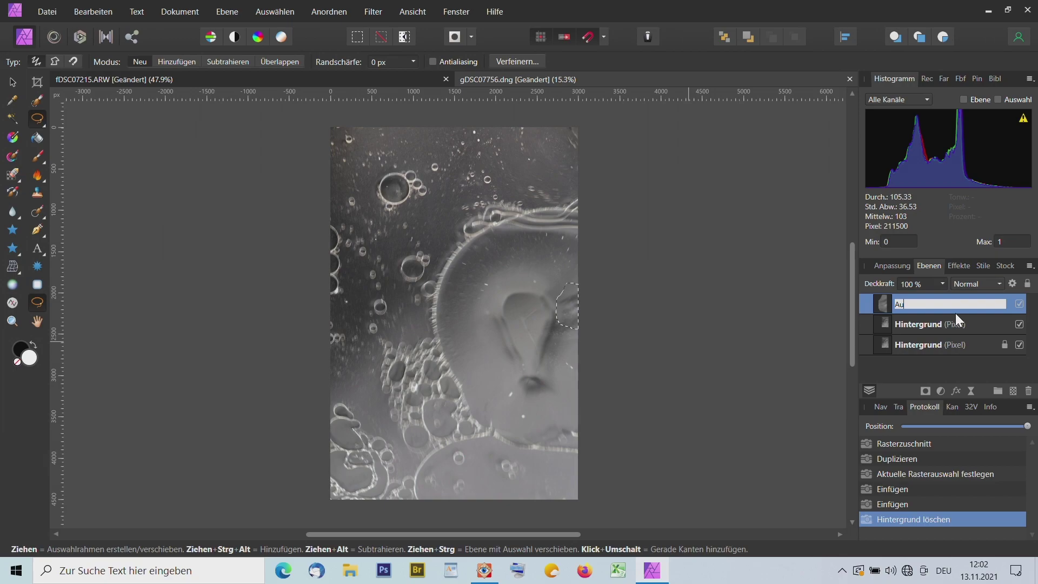
type("ge")
key("Return")
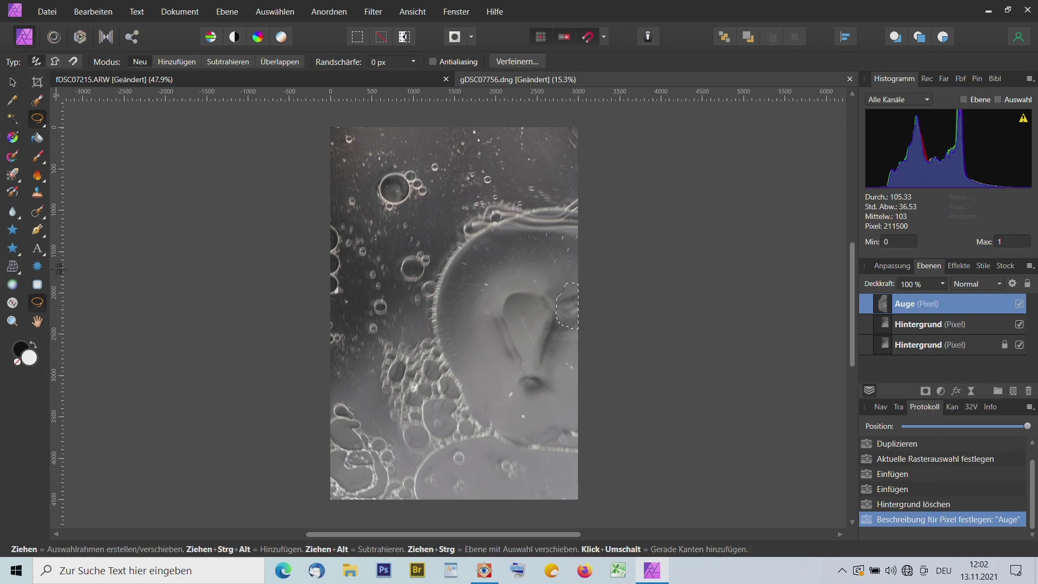
Step: Add a vertical guide at about 2050 px beside the nose and place the horizontally mirrored eye against its left side
left_click(12, 82)
left_click_drag(54, 141, 500, 280)
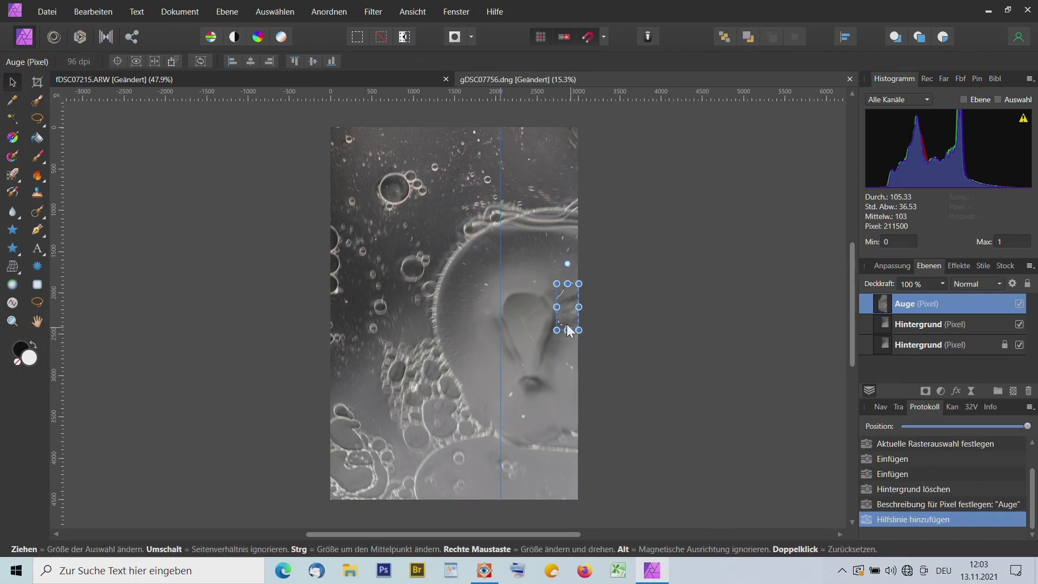
left_click_drag(573, 323, 478, 332)
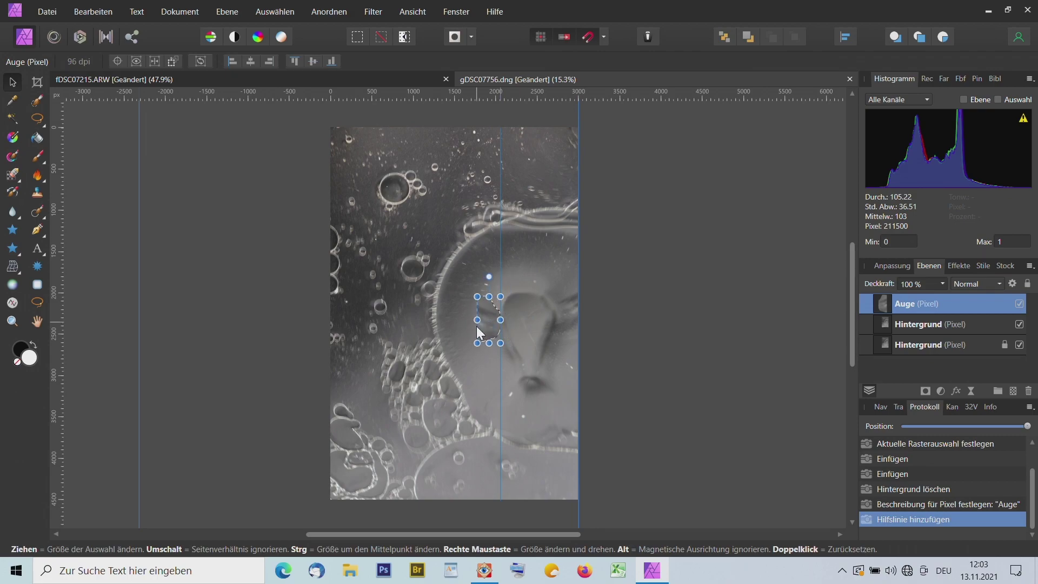
Step: Shift the mirrored eye slightly upward, and clear the pixel selection and the vertical guide
right_click(470, 322)
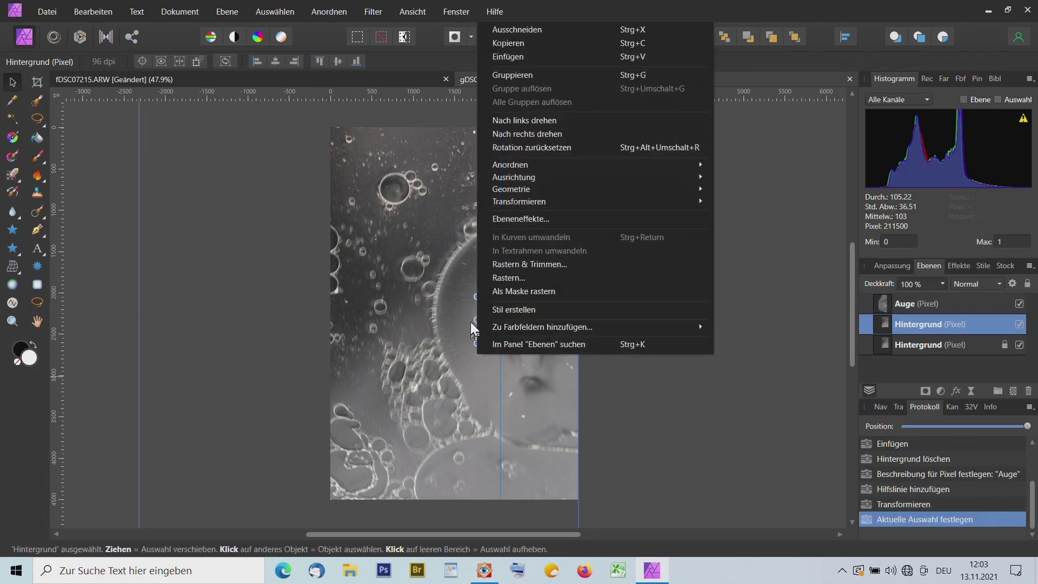
left_click(622, 431)
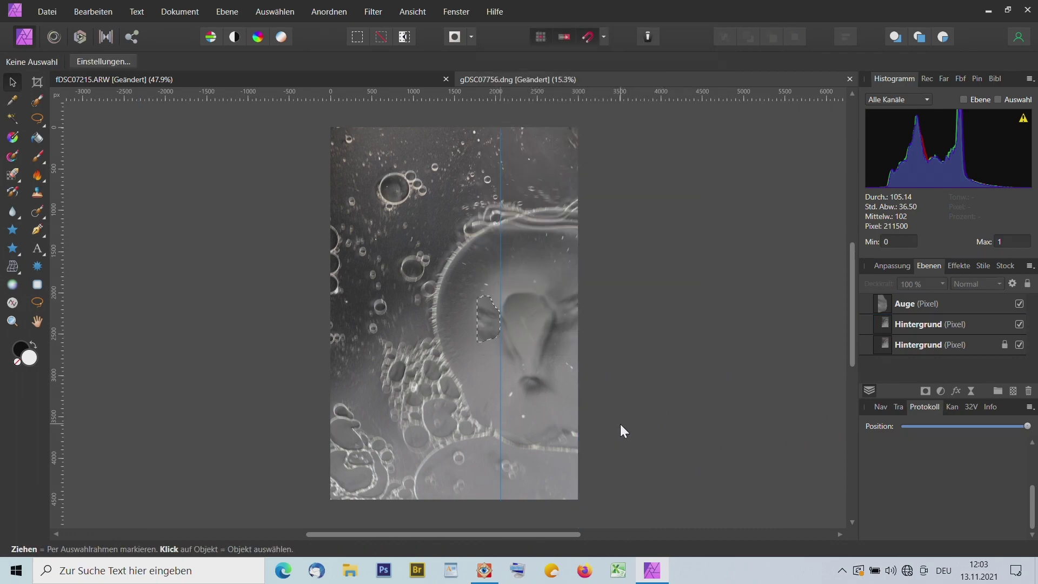
left_click(480, 326)
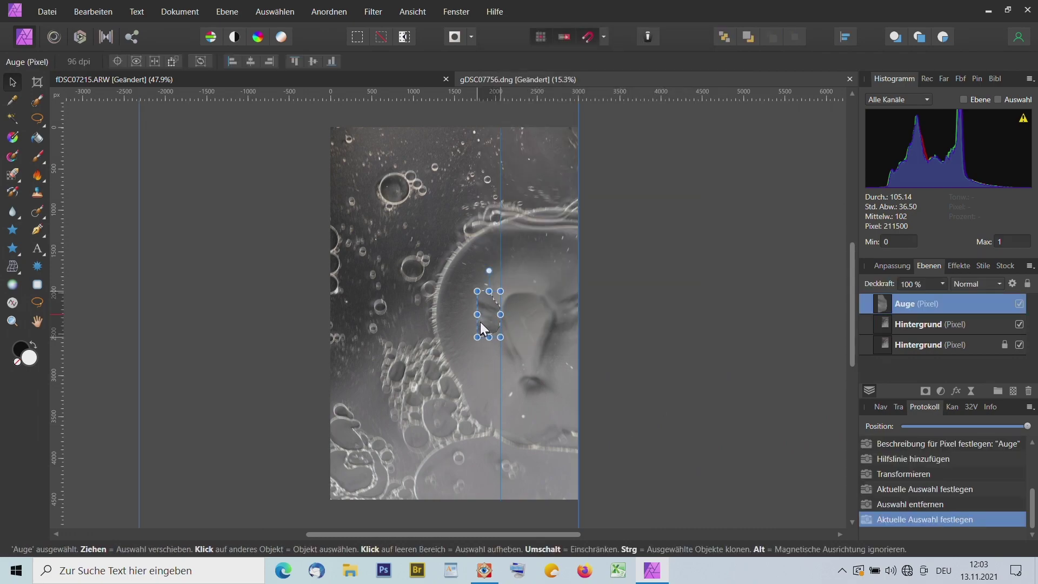
left_click_drag(480, 325, 480, 324)
left_click(618, 387)
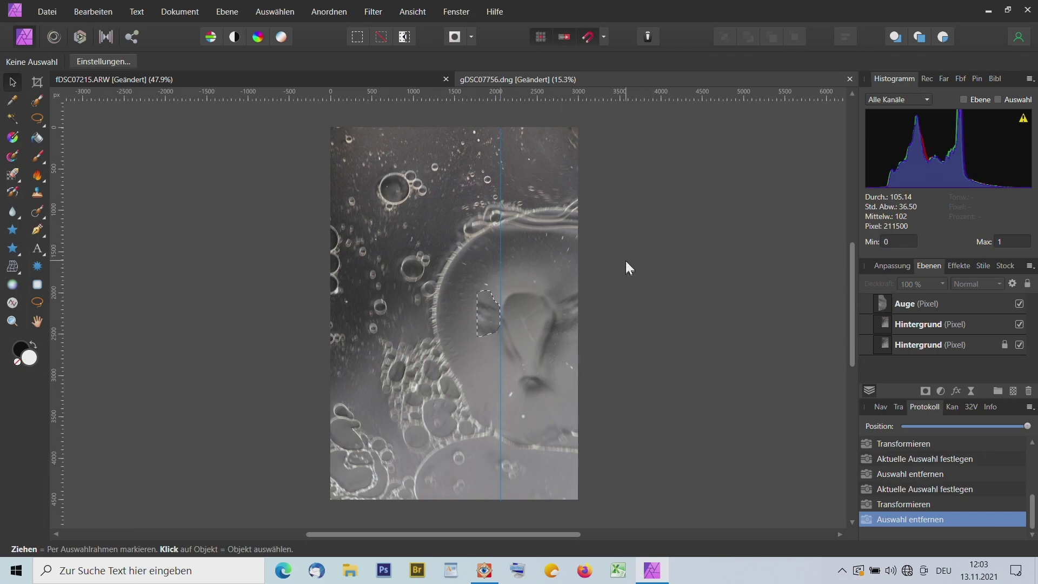
key("ctrl+d")
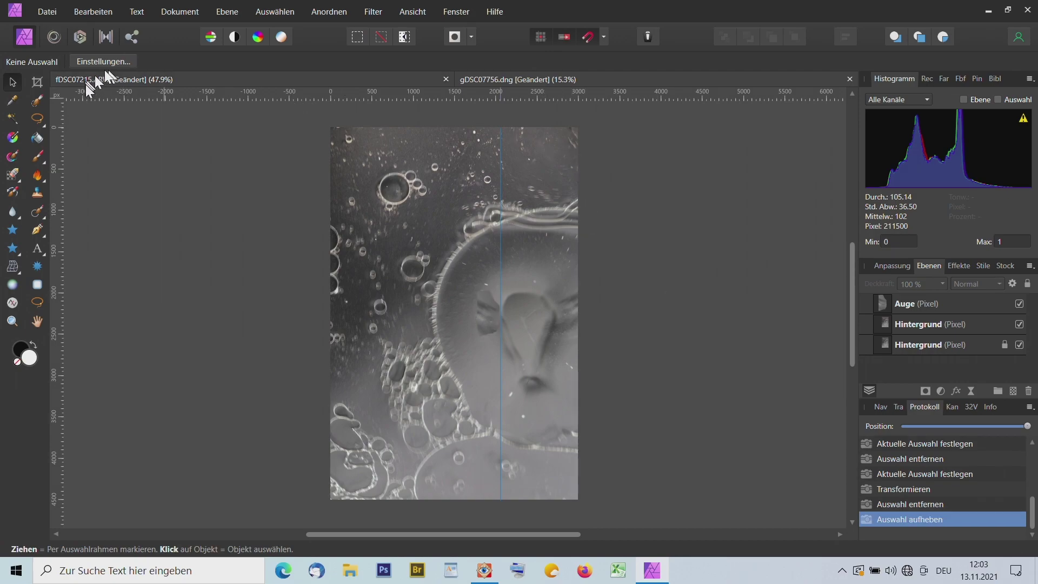
left_click_drag(500, 152, 50, 136)
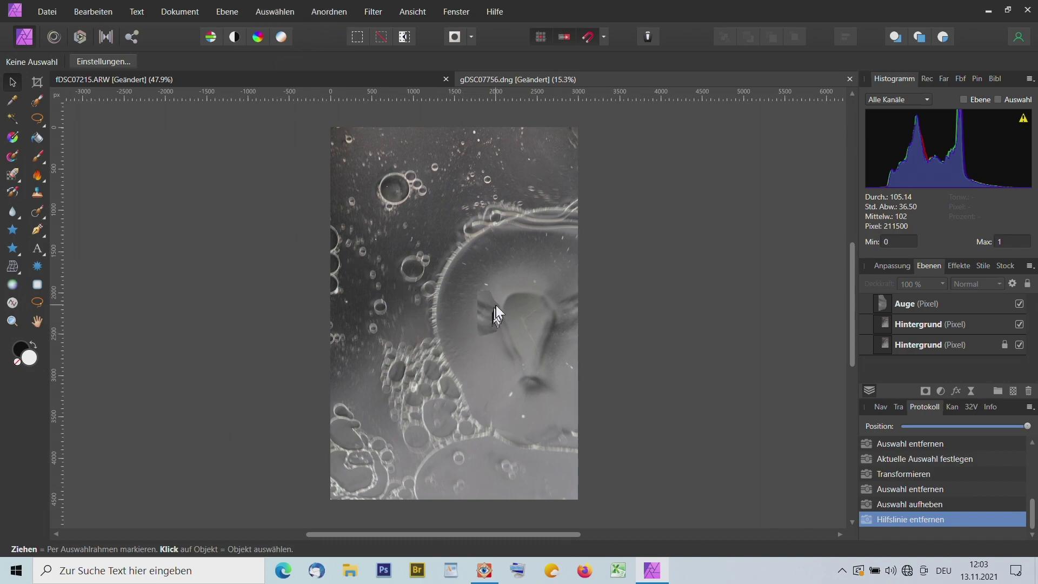
Step: Prepare the clone brush on the Auge layer with Aktuelle Ebene & Darunter as its source
scroll(494, 315, "up", 5)
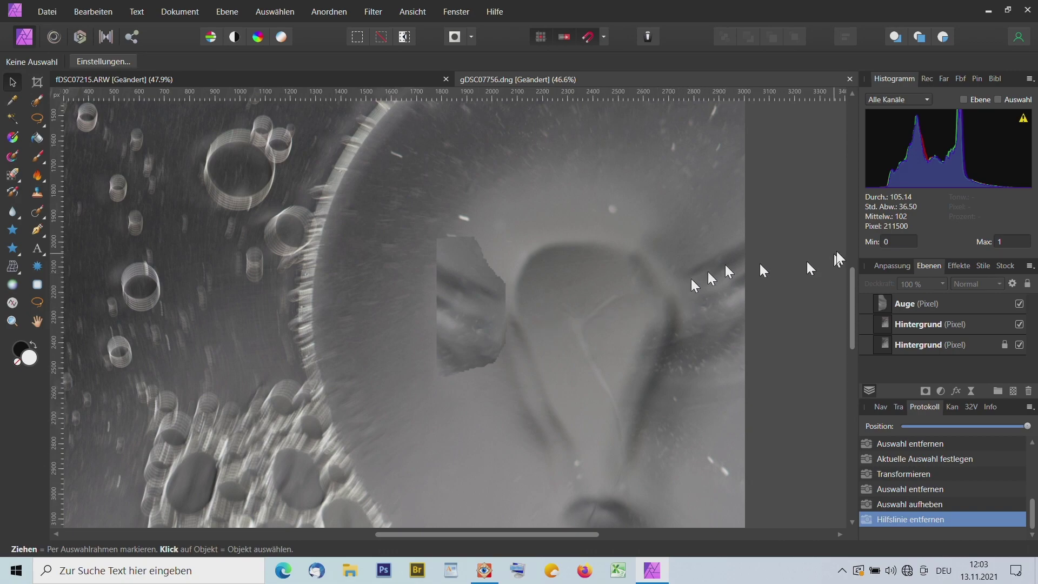
left_click(937, 298)
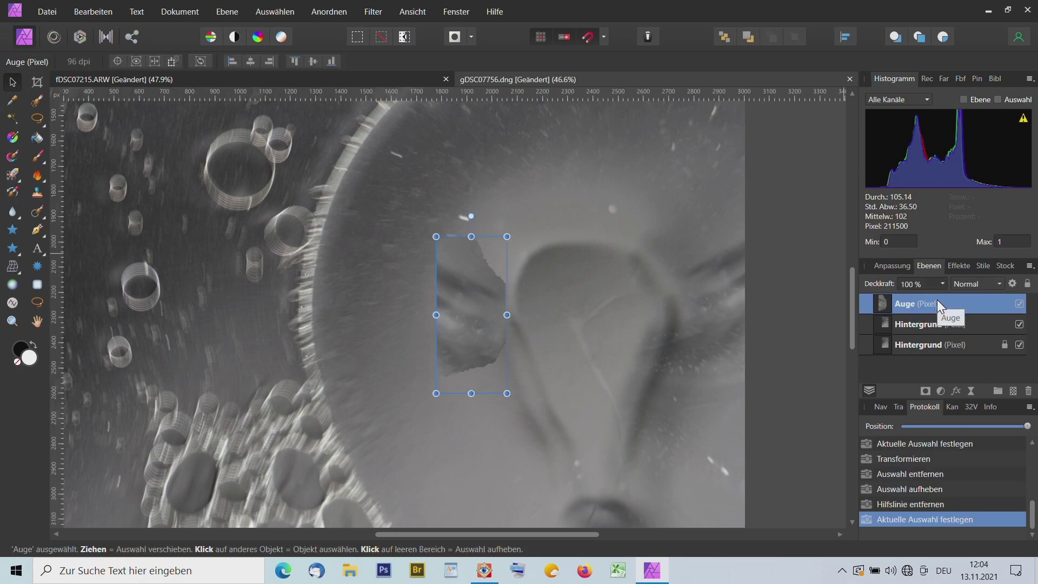
left_click(40, 193)
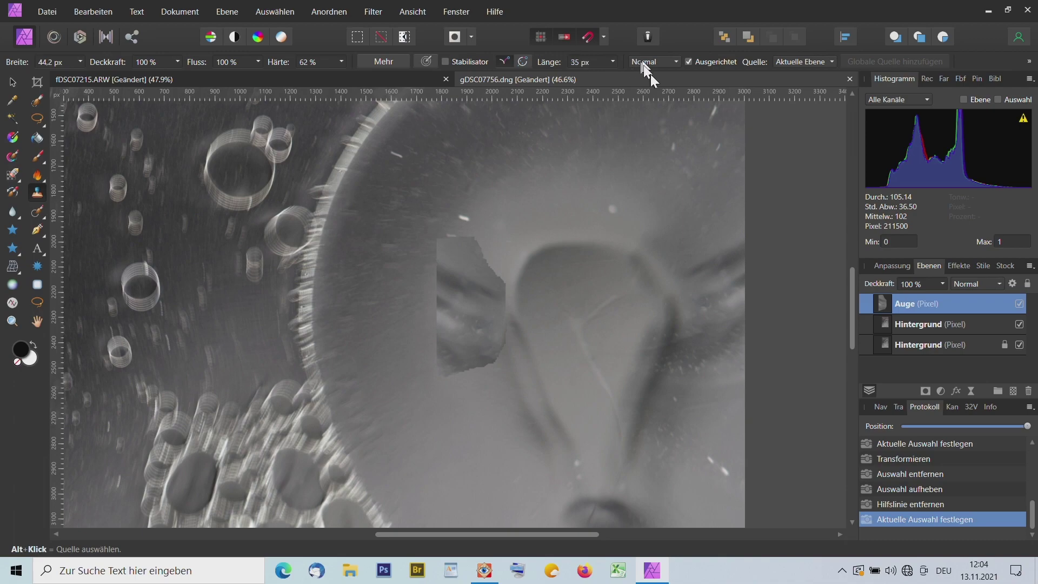
left_click(832, 63)
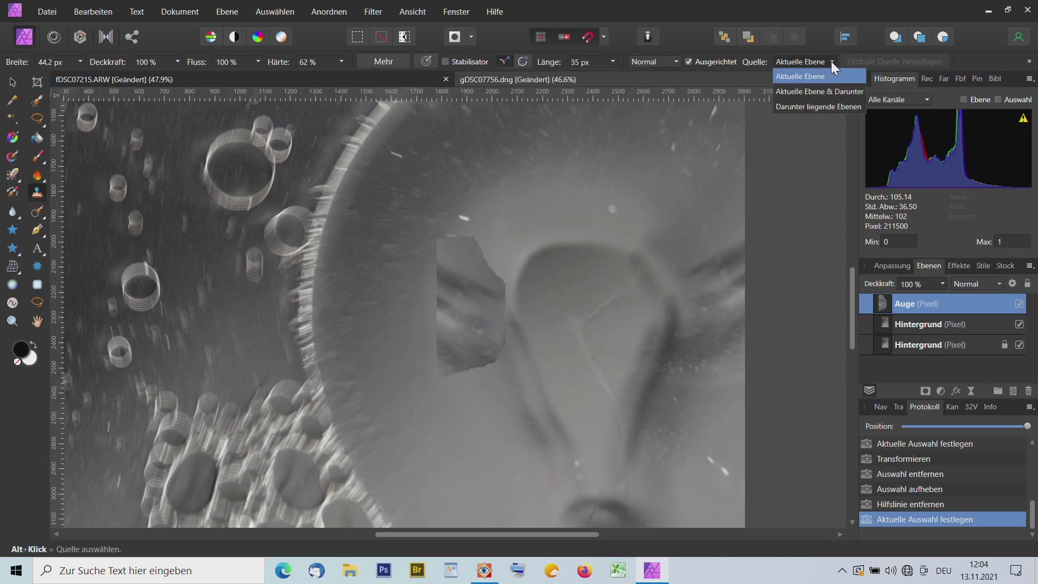
left_click(827, 91)
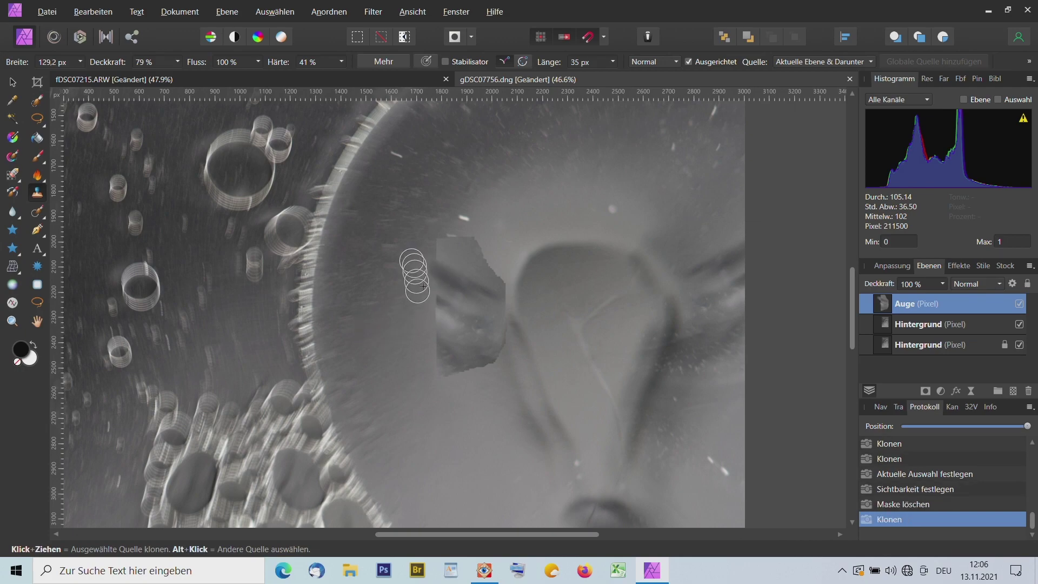
Step: Clone the eye's dark and light streaks outward across the pasted patch's straight left edge to blend it into the face
mouse_move(436, 320)
left_mouse_down()
mouse_move(452, 297)
mouse_move(430, 288)
left_mouse_up()
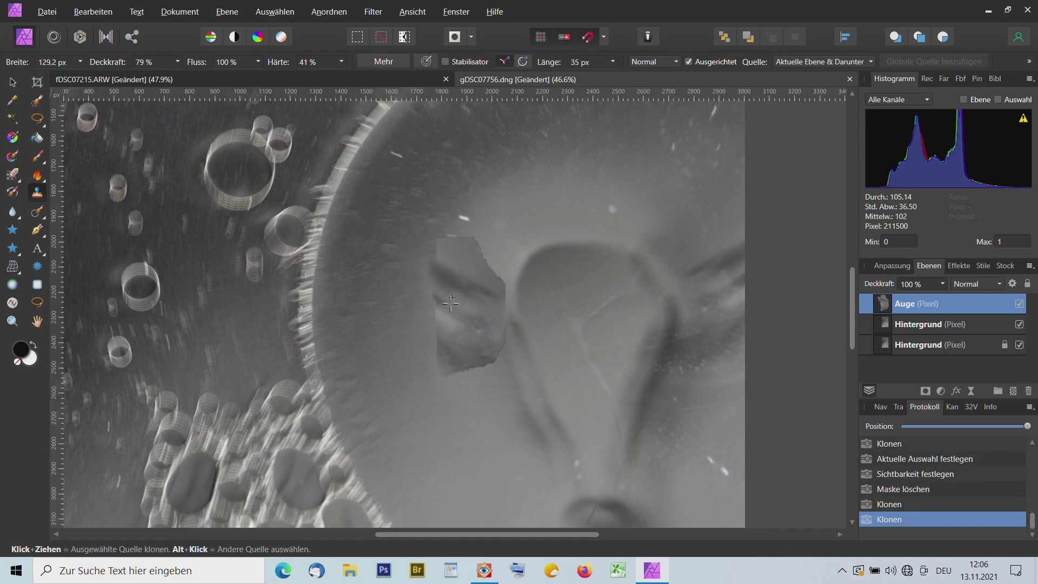
mouse_move(449, 304)
left_mouse_down()
mouse_move(433, 306)
mouse_move(422, 292)
left_mouse_up()
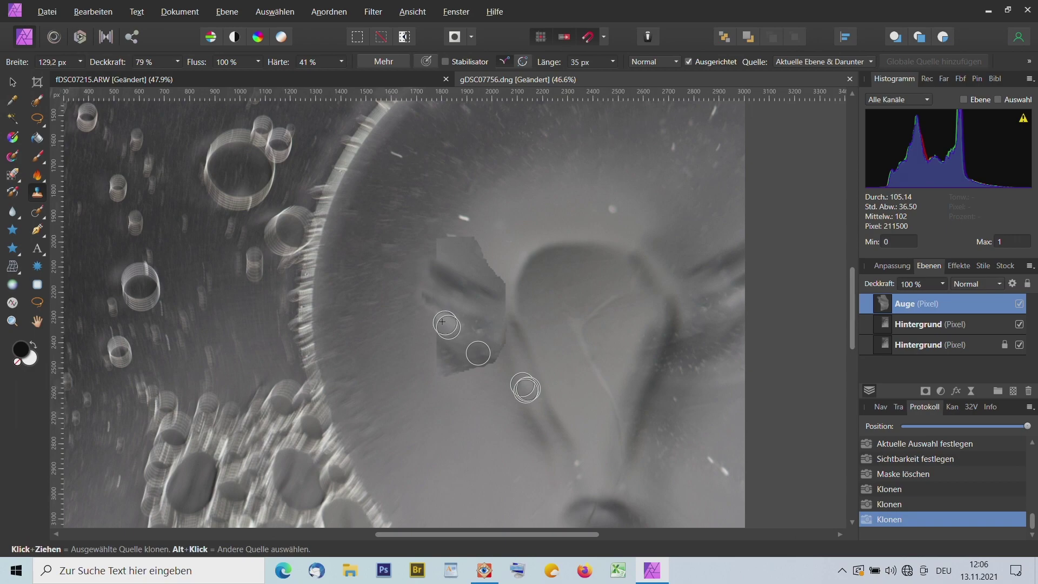
left_click_drag(475, 352, 442, 323)
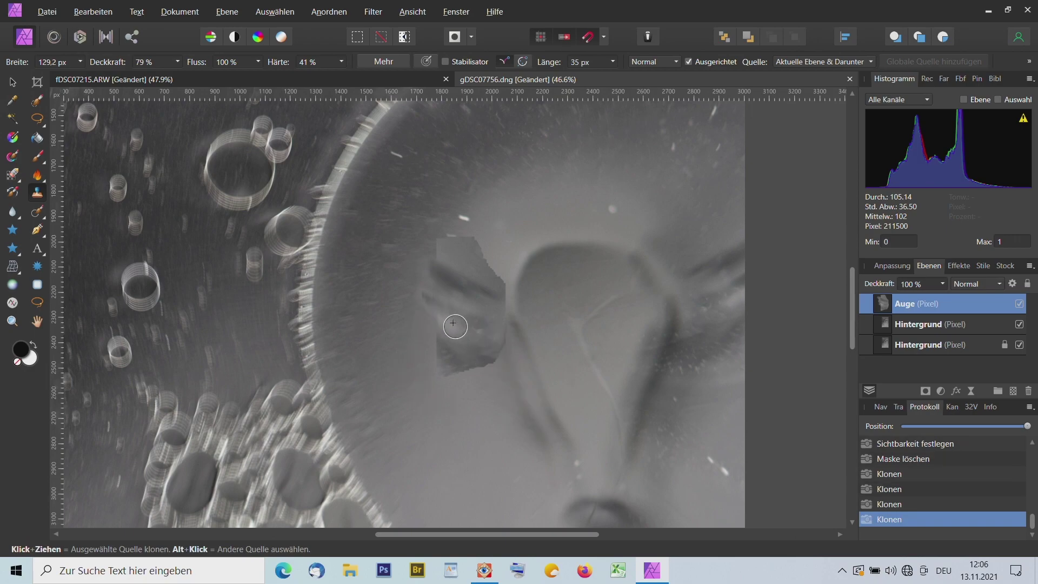
left_click_drag(455, 326, 432, 321)
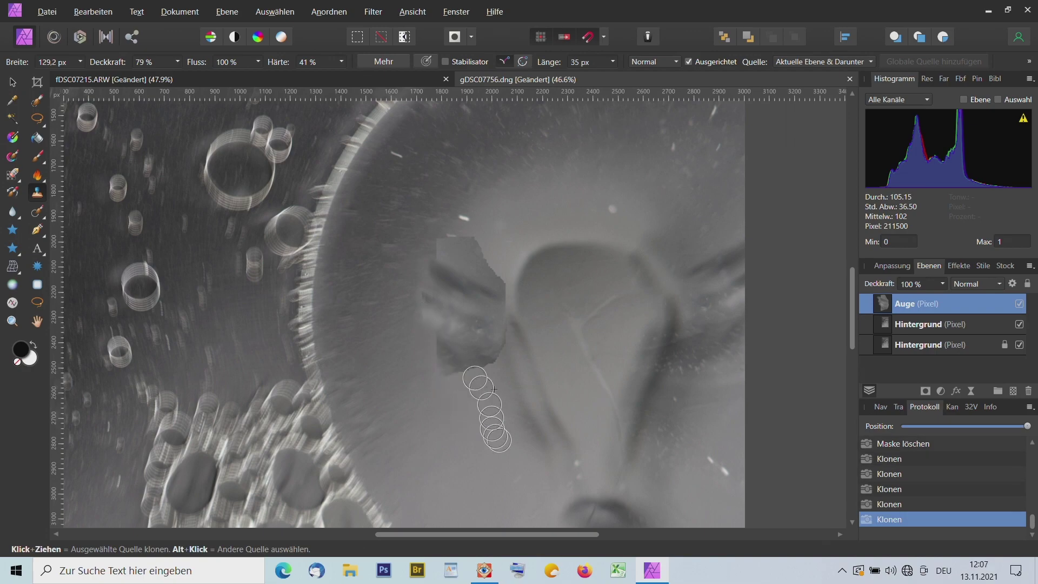
left_click(449, 265, "alt")
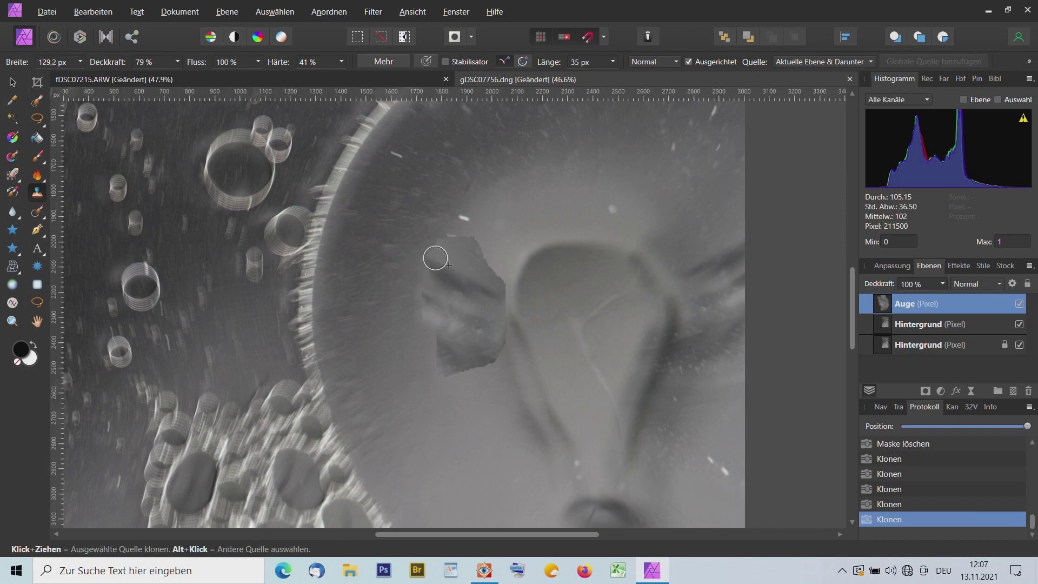
left_click_drag(488, 406, 490, 406)
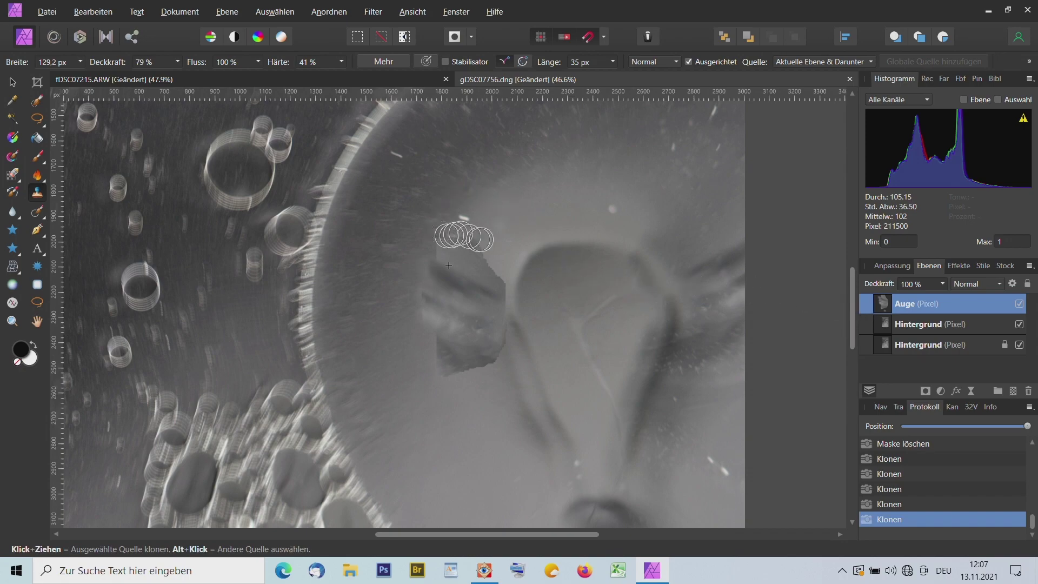
Step: Add a mask to the Auge layer
double_click(976, 304)
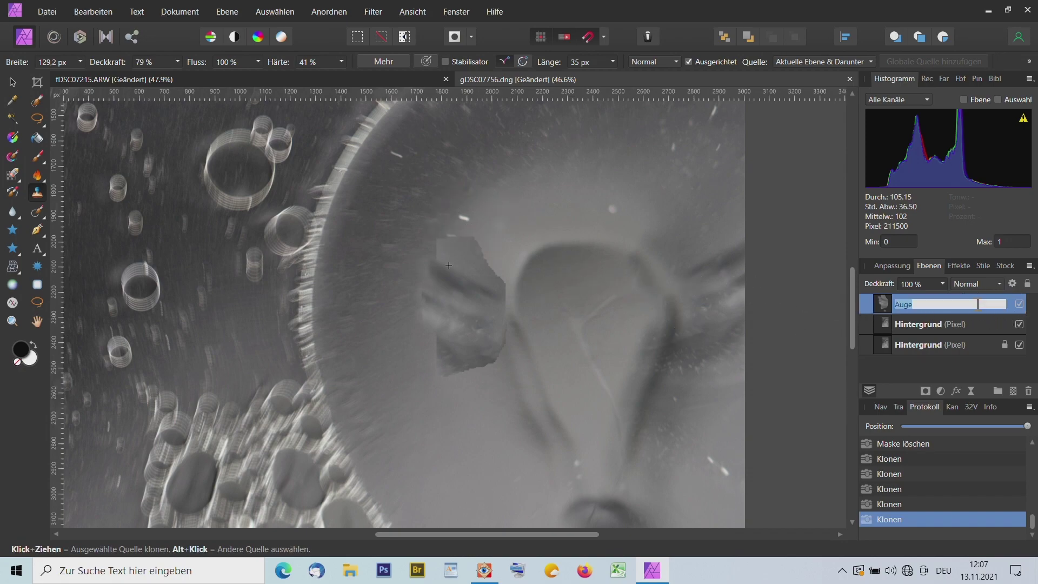
left_click(870, 306)
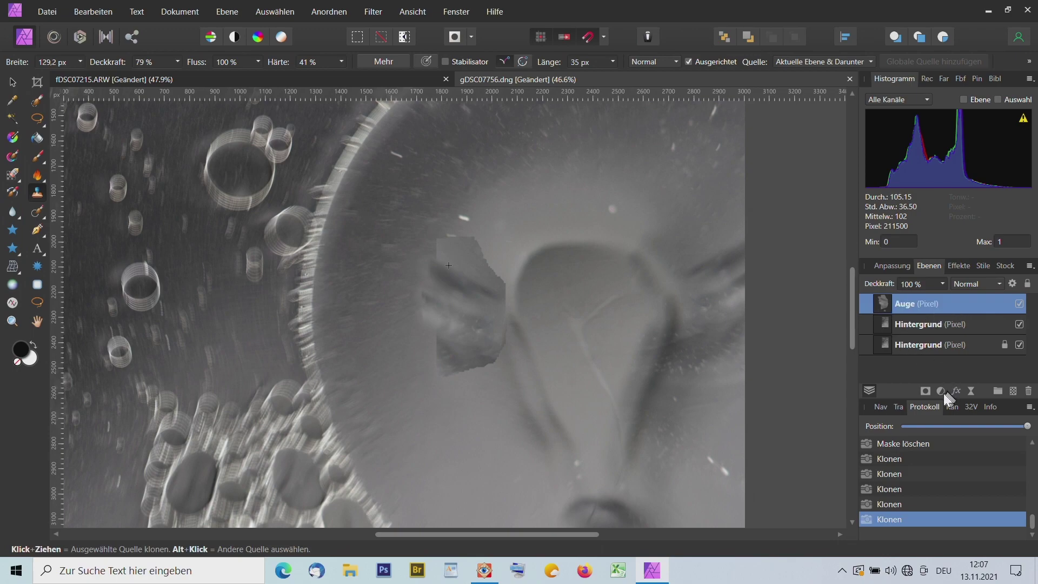
left_click(926, 391)
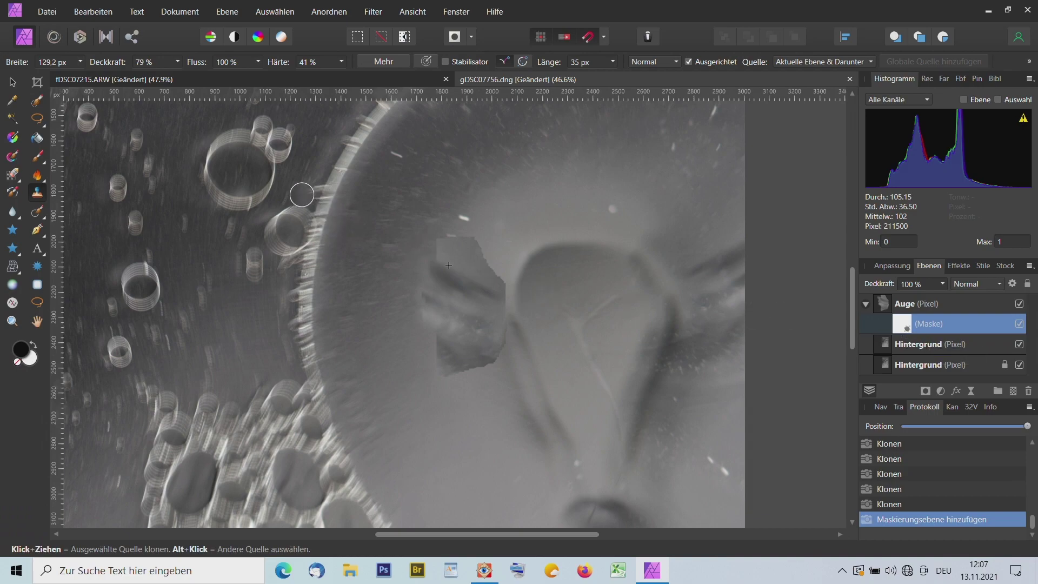
Step: Prepare a soft black paint brush for the mask with 61 % opacity, about 276 px width and 24 % hardness
left_click(37, 158)
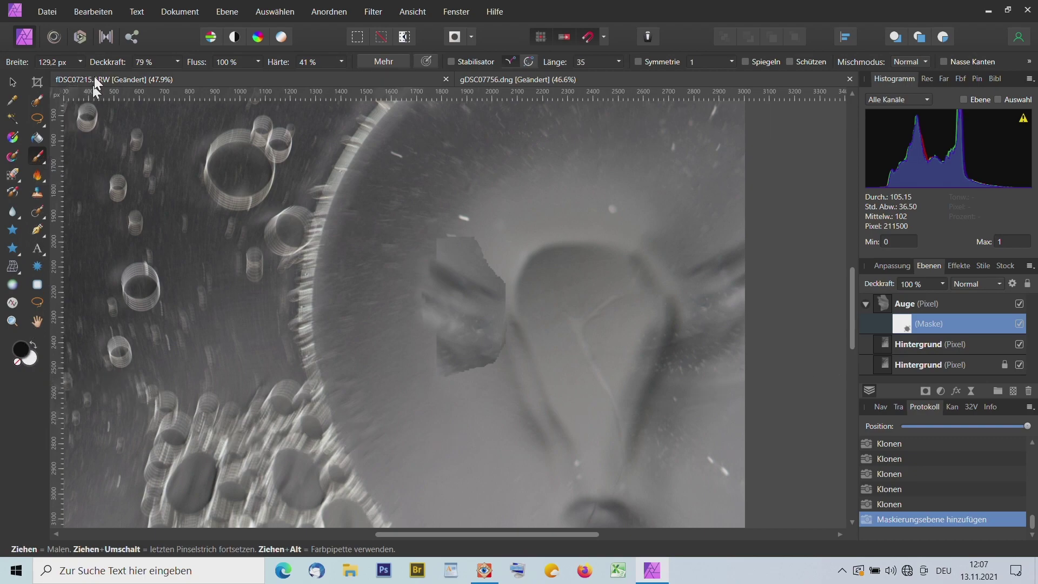
key("6")
key("1")
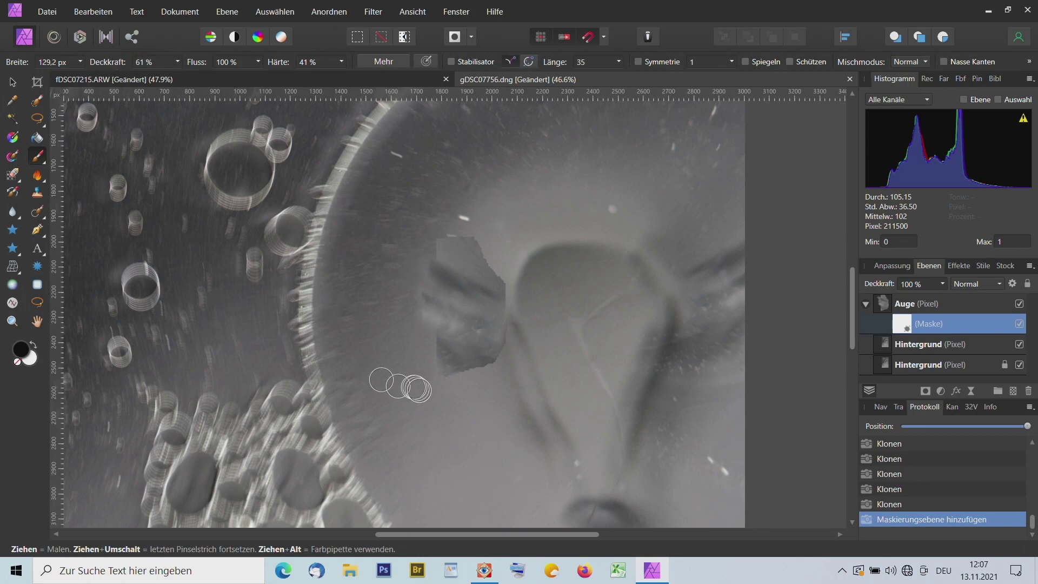
left_click(454, 425, "ctrl+alt")
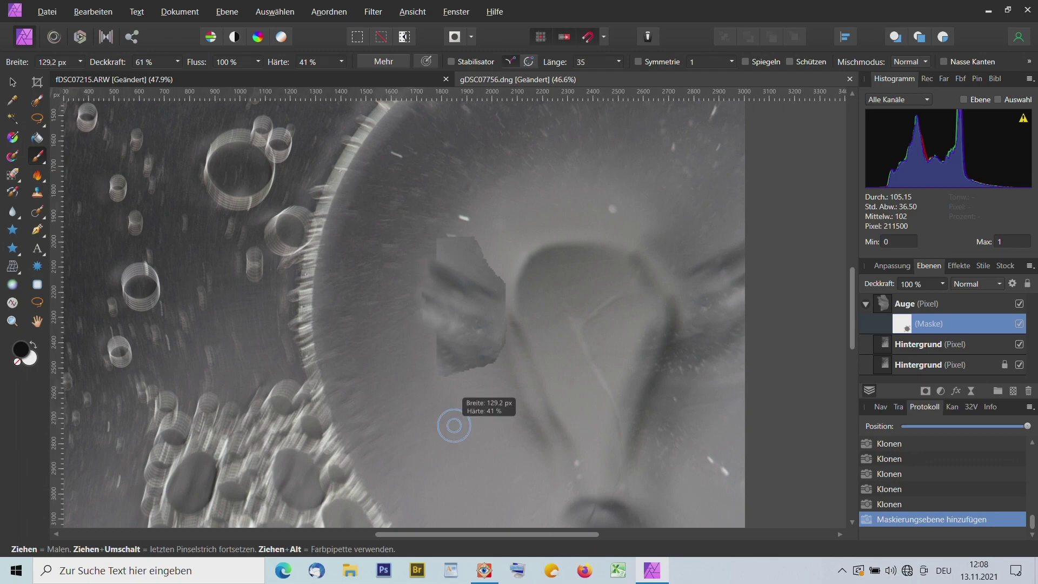
left_click_drag(458, 427, 457, 427)
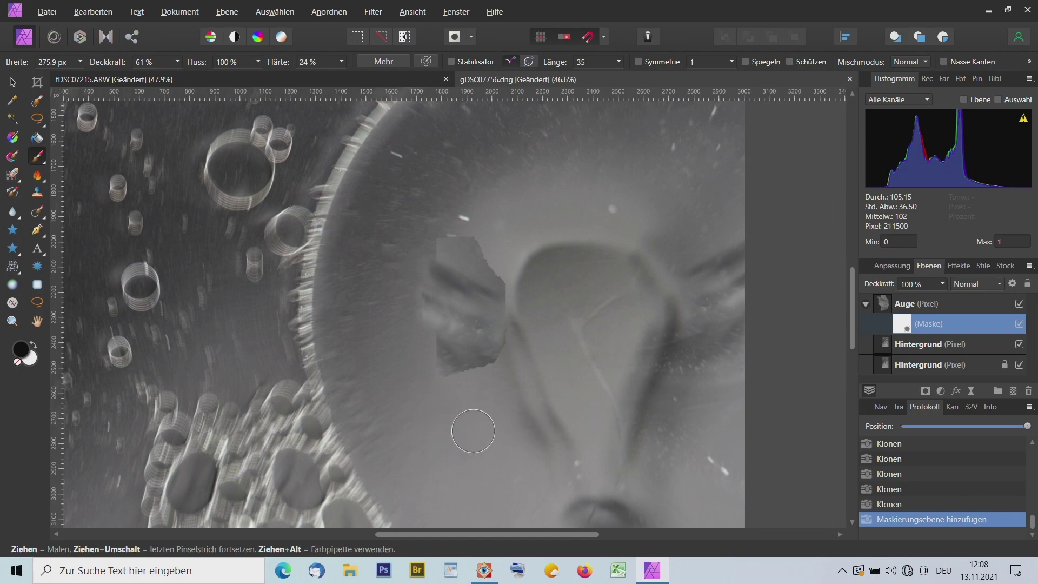
Step: Paint black on the mask around the mirrored eye to hide the pasted patch's hard edges, and check the blend in the whole image
left_click_drag(475, 216, 493, 220)
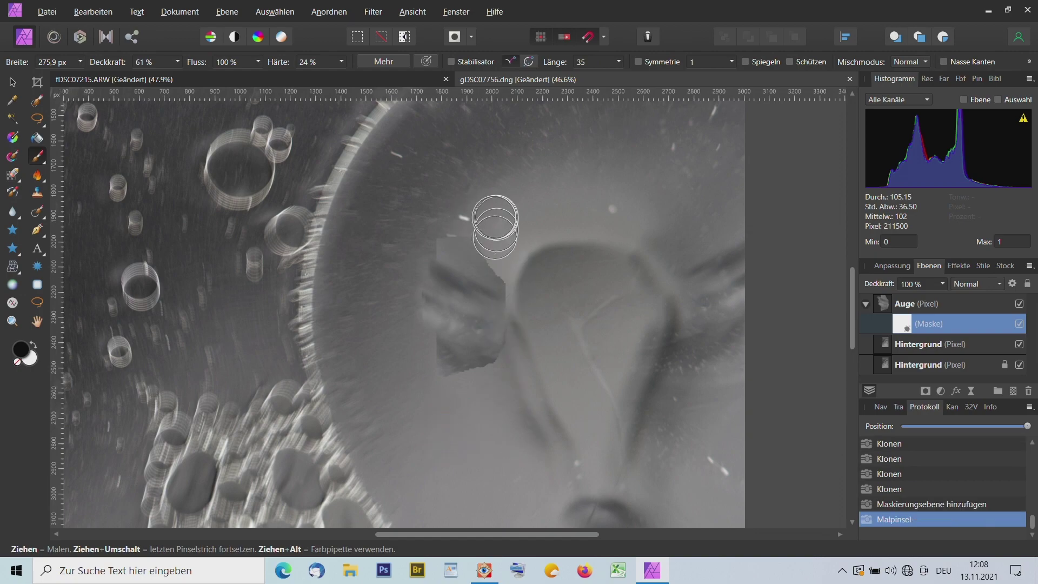
mouse_move(515, 282)
left_mouse_down()
mouse_move(523, 347)
mouse_move(475, 381)
mouse_move(412, 354)
mouse_move(465, 376)
mouse_move(442, 382)
mouse_move(406, 320)
mouse_move(428, 243)
mouse_move(497, 259)
mouse_move(413, 225)
mouse_move(533, 292)
mouse_move(521, 306)
mouse_move(537, 347)
mouse_move(519, 297)
mouse_move(519, 364)
mouse_move(491, 379)
mouse_move(482, 366)
mouse_move(429, 355)
mouse_move(514, 365)
mouse_move(375, 343)
mouse_move(417, 350)
mouse_move(401, 330)
mouse_move(394, 271)
mouse_move(427, 259)
mouse_move(459, 265)
left_mouse_up()
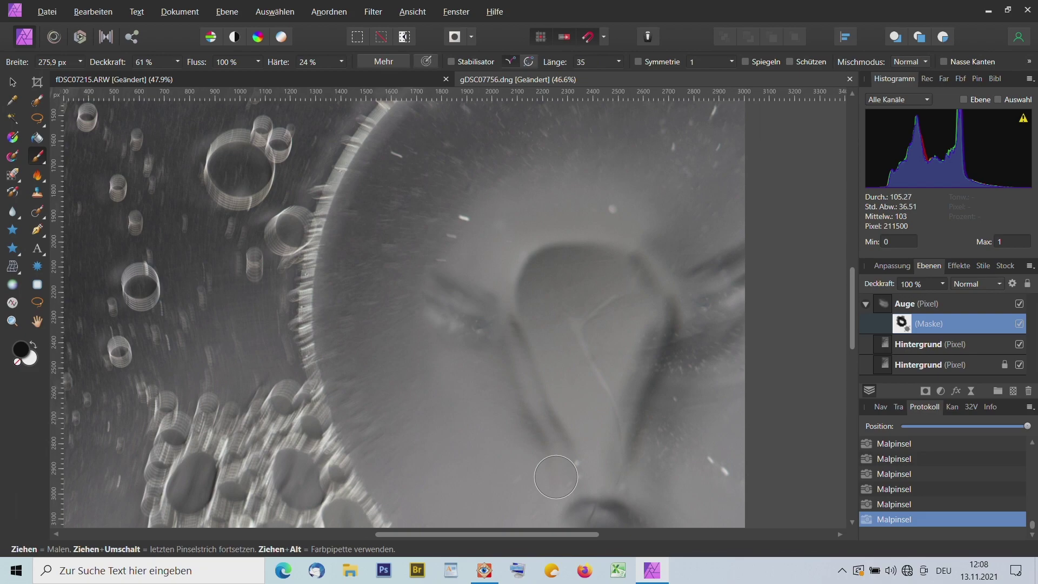
key("ctrl+0")
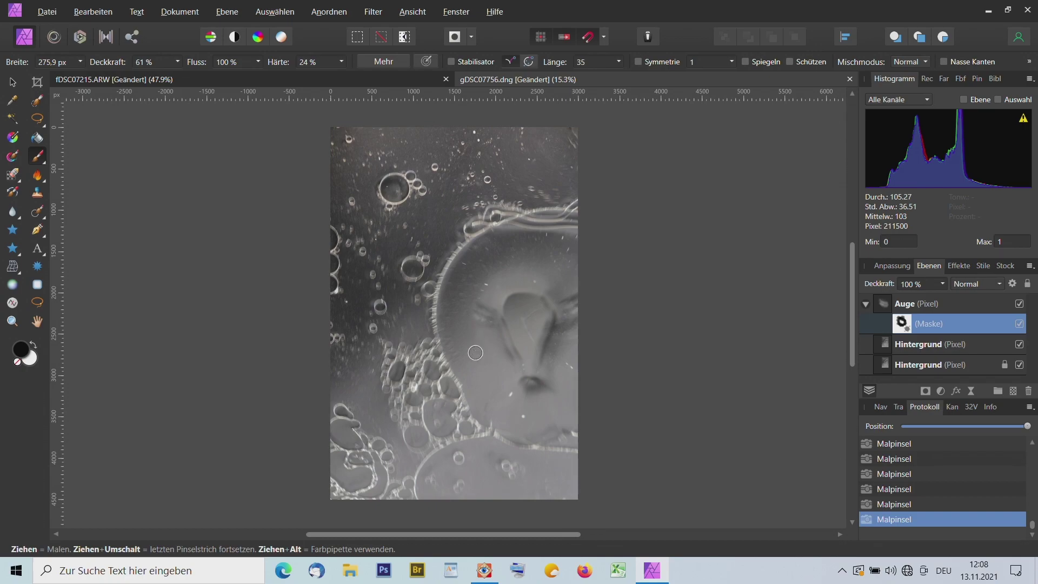
key("ctrl+1")
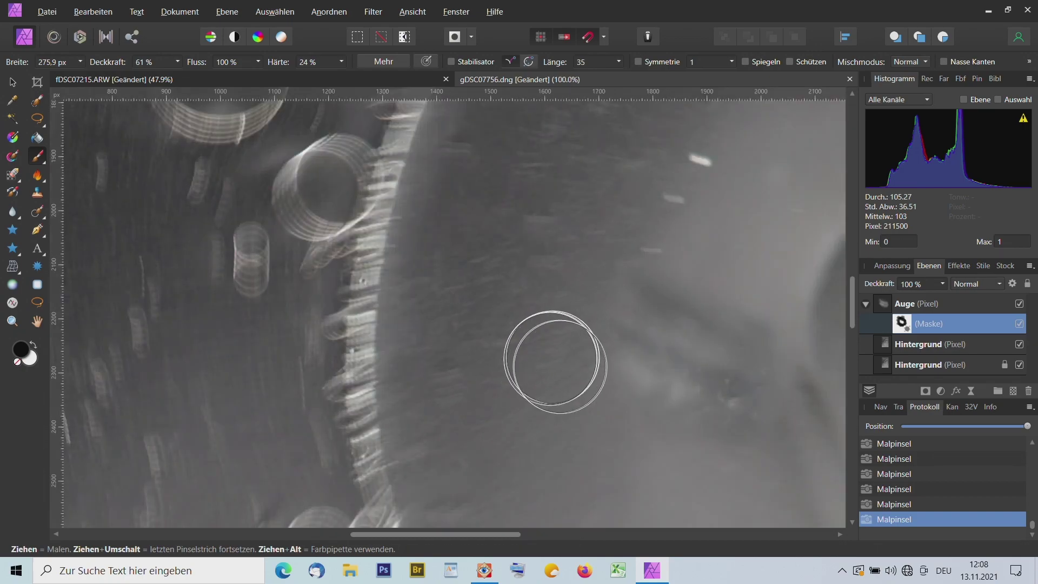
key("ctrl+0")
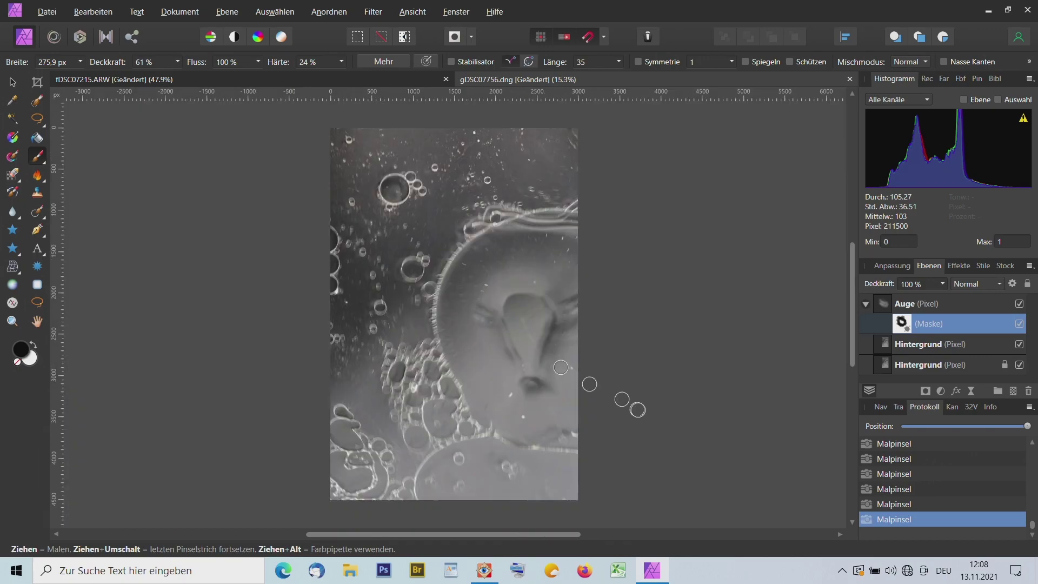
Step: Add a new pixel layer above the Auge layer and name it Farbverlauf
left_click(952, 305)
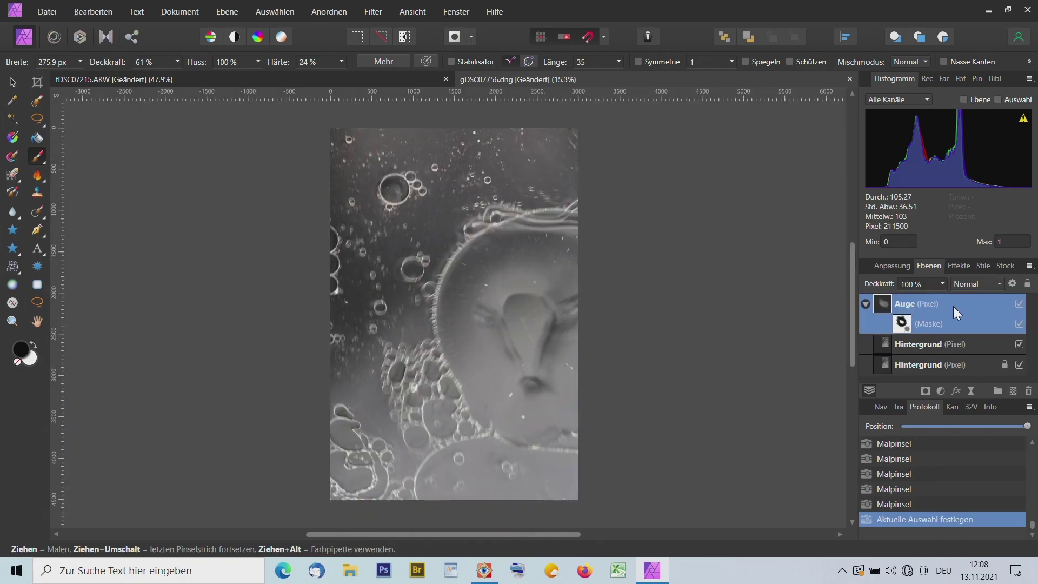
left_click(1013, 391)
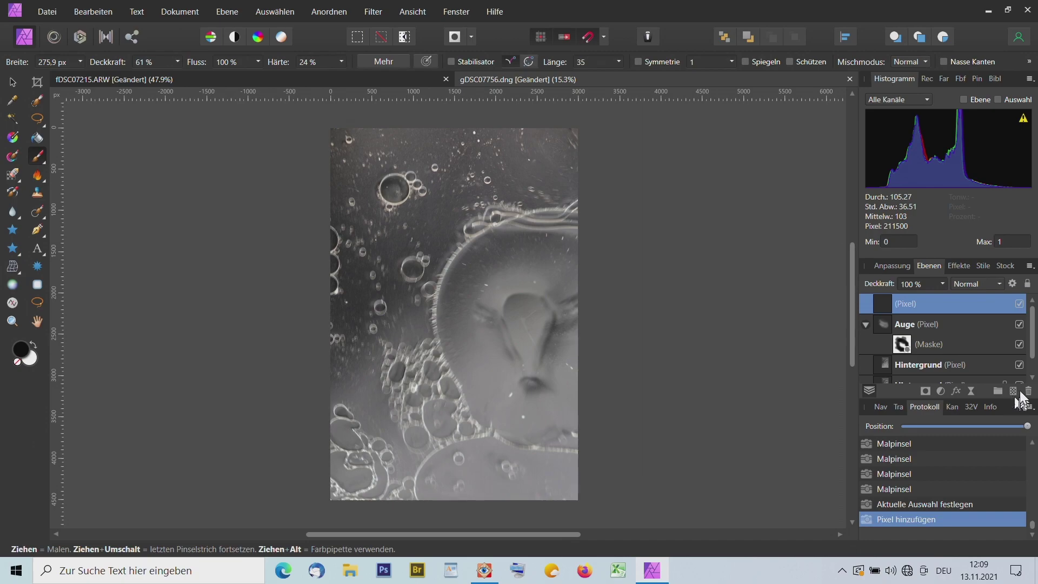
double_click(906, 303)
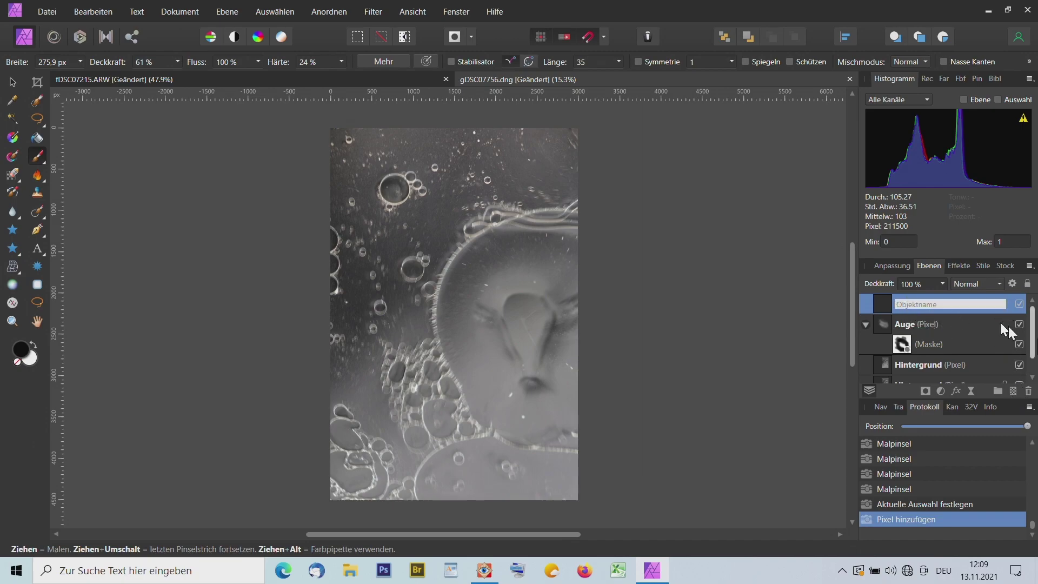
type("F")
type("arbverlauf")
key("Return")
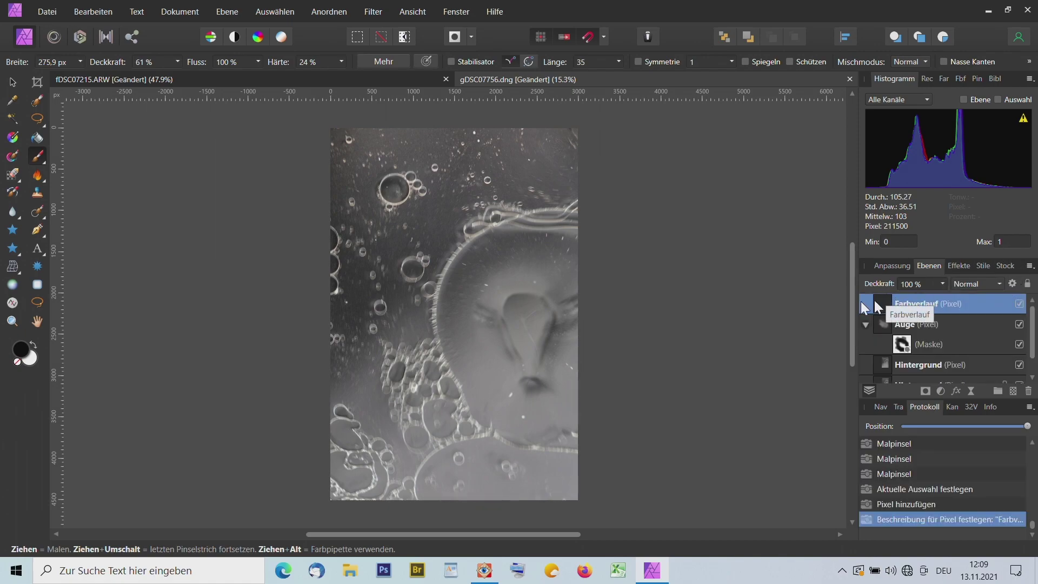
Step: Fill the Farbverlauf layer with a Linear gradient running diagonally from the image's upper right to its lower left
left_click(13, 140)
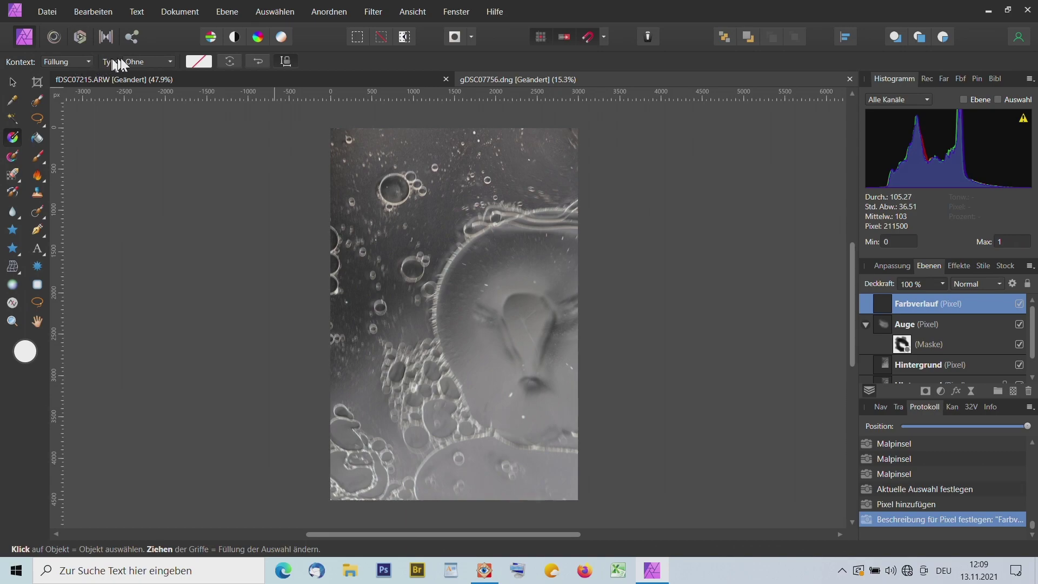
left_click(167, 63)
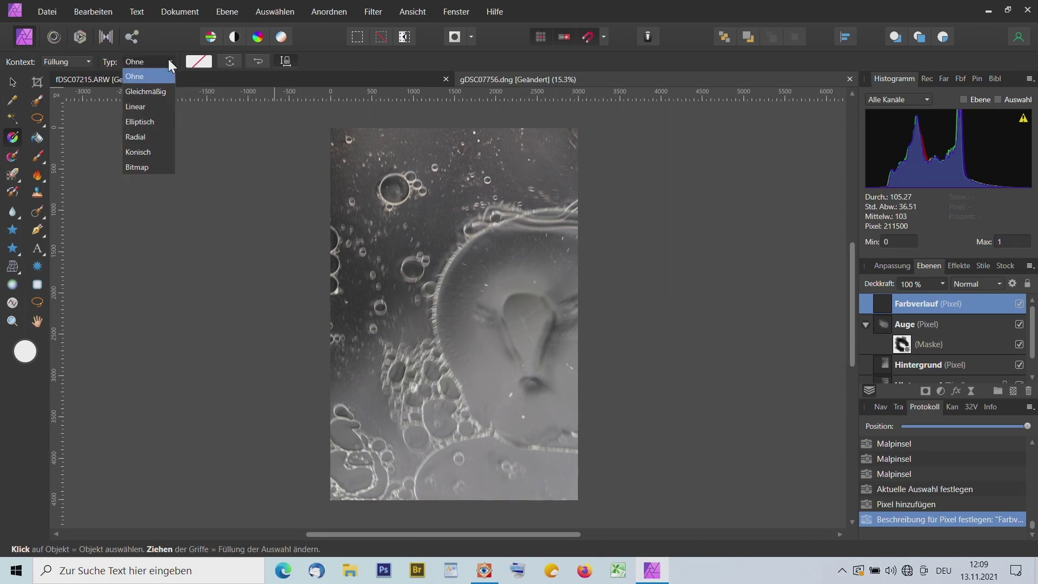
left_click(144, 108)
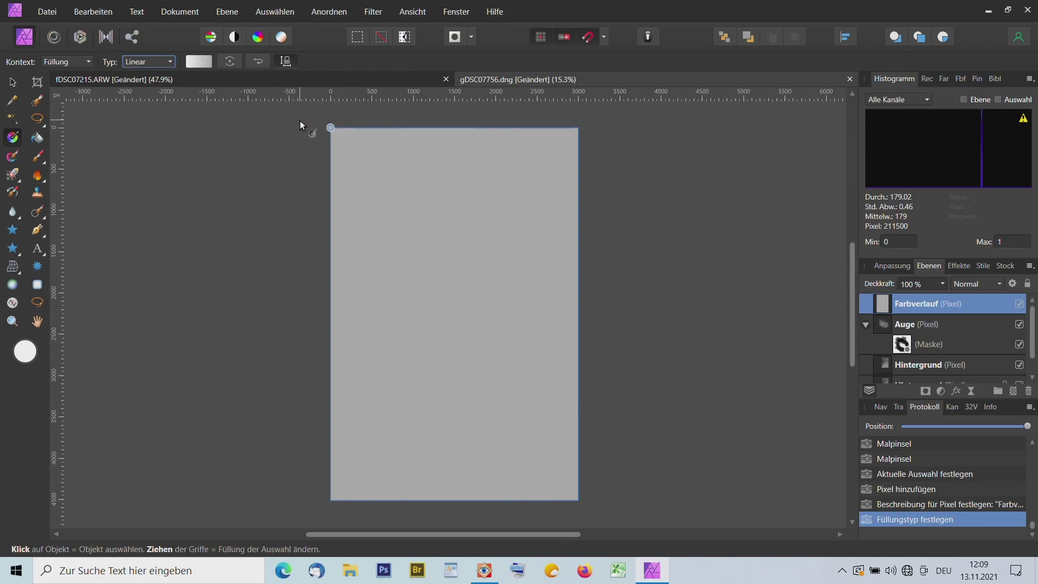
left_click_drag(330, 129, 415, 447)
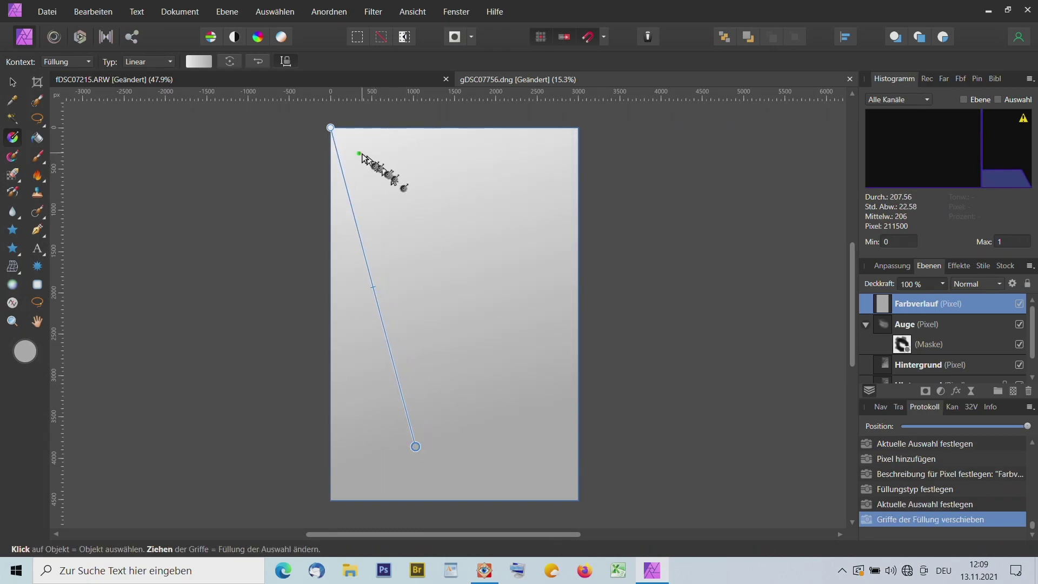
left_click_drag(331, 128, 522, 146)
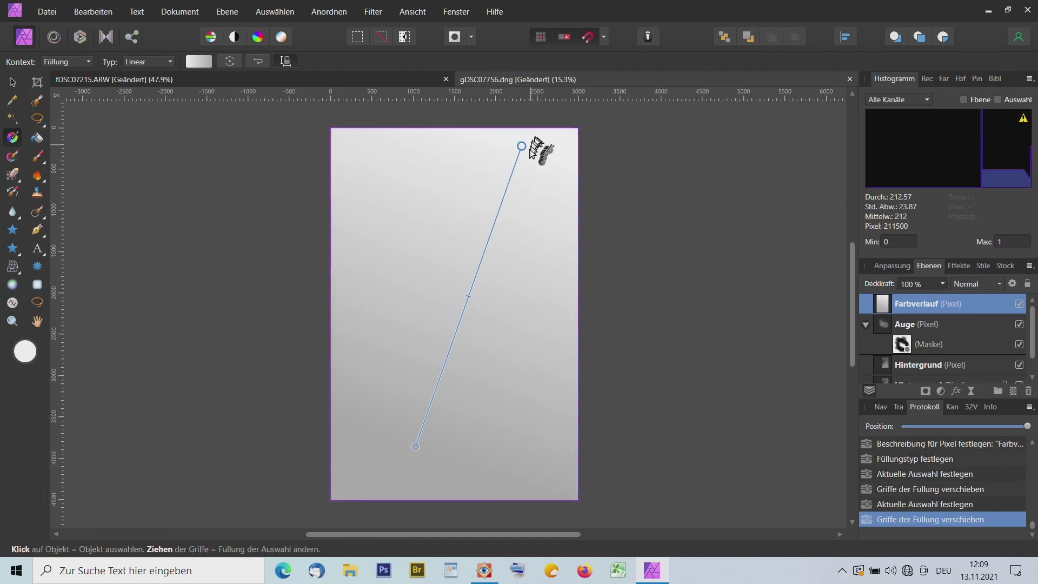
Step: Set the gradient's upper-right starting colour to a blue-violet of RGB 21, 0, 232
left_click(204, 60)
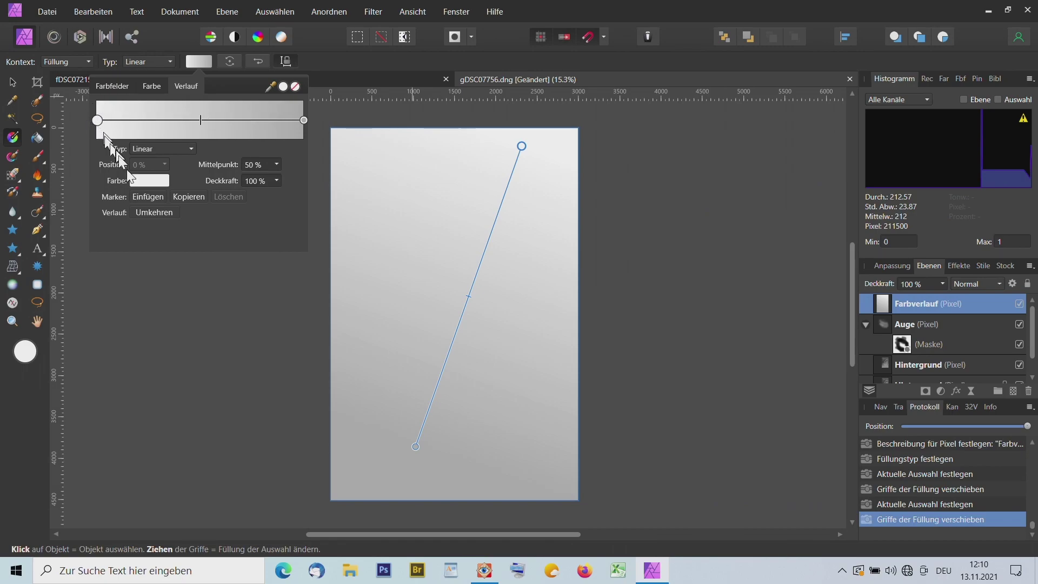
left_click(148, 180)
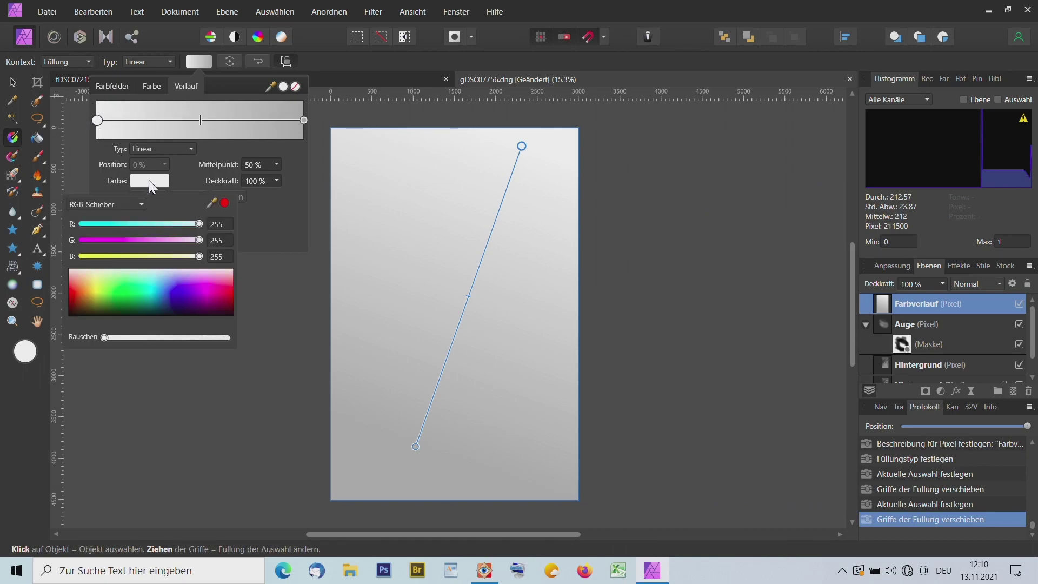
left_click(181, 293)
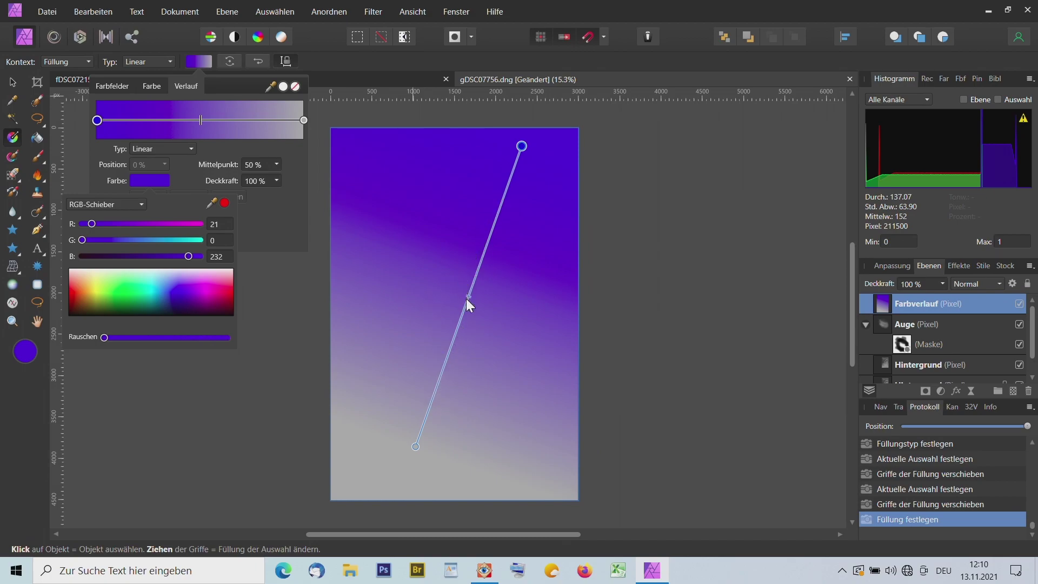
mouse_move(468, 298)
left_mouse_down()
mouse_move(505, 178)
mouse_move(436, 382)
mouse_move(487, 278)
mouse_move(468, 297)
left_mouse_up()
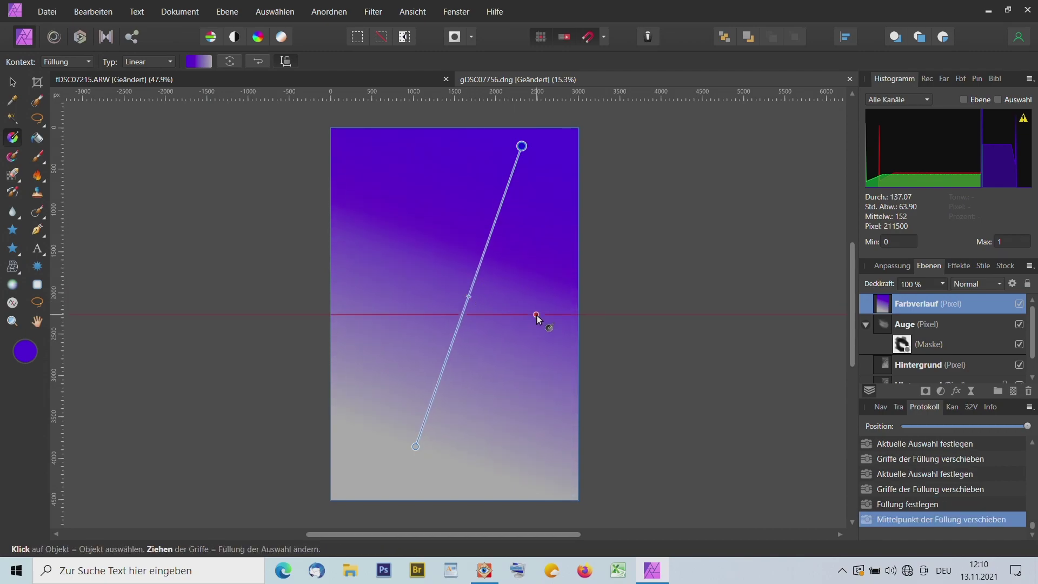
Step: Set the gradient's lower-left end colour to a yellow of RGB 255, 235, 41
left_click(417, 450)
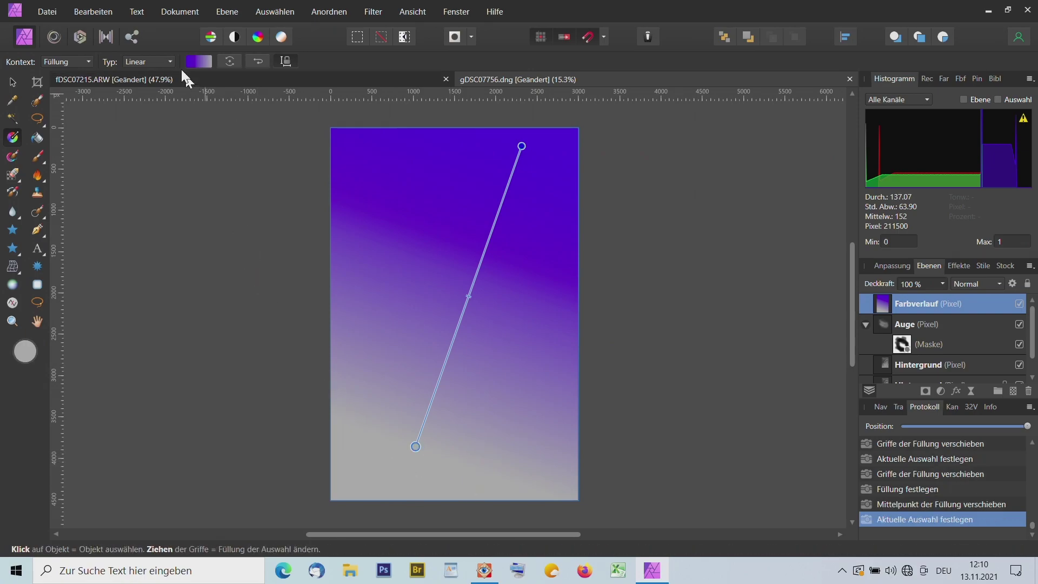
left_click(189, 60)
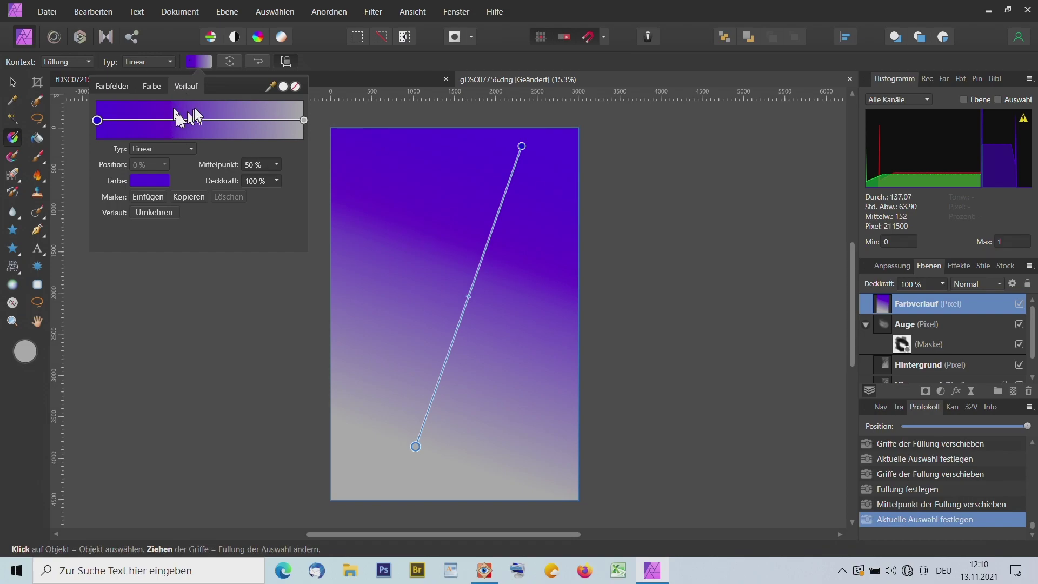
left_click(303, 120)
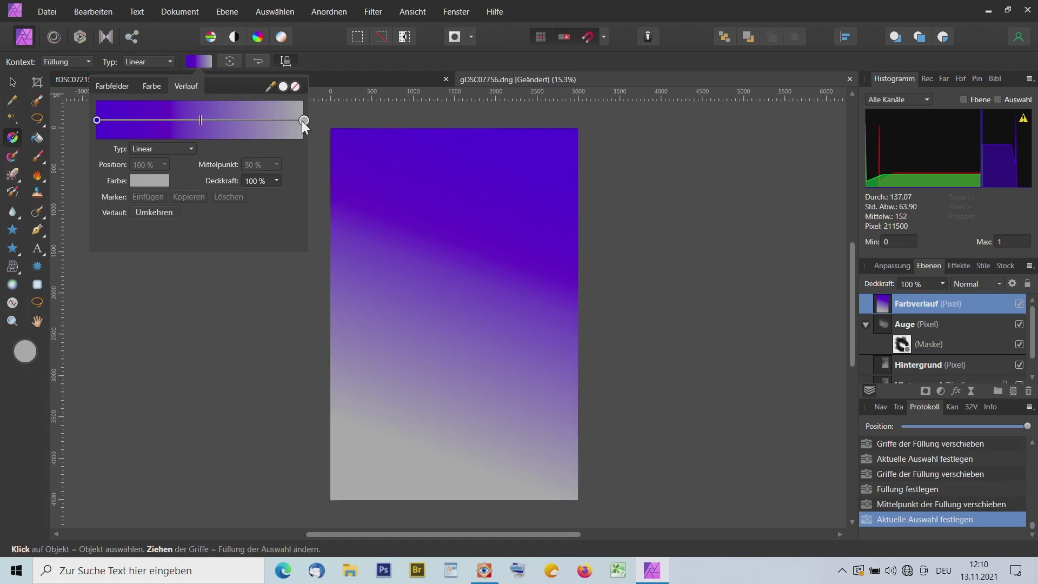
left_click(145, 178)
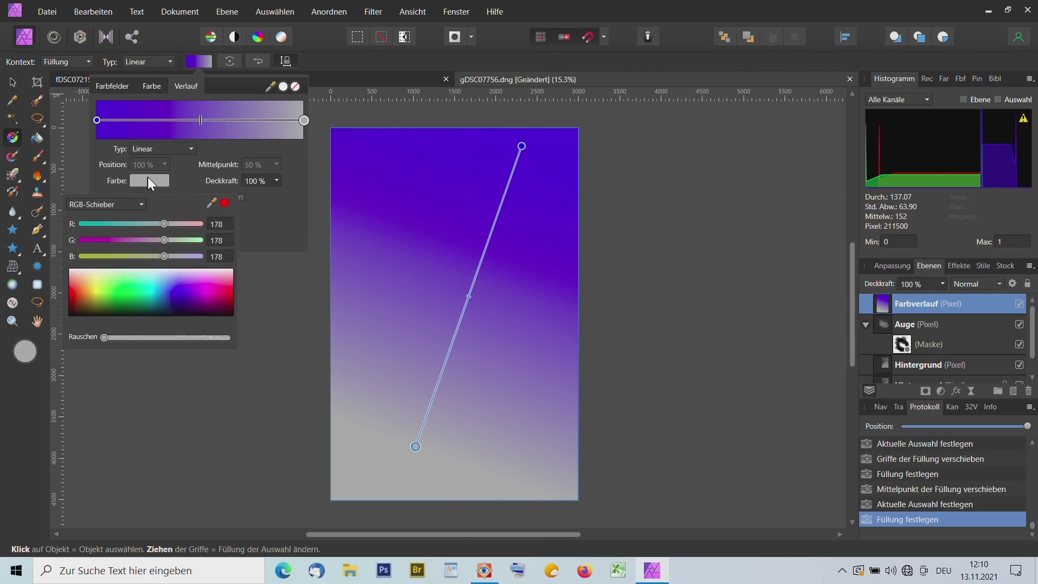
left_click(98, 293)
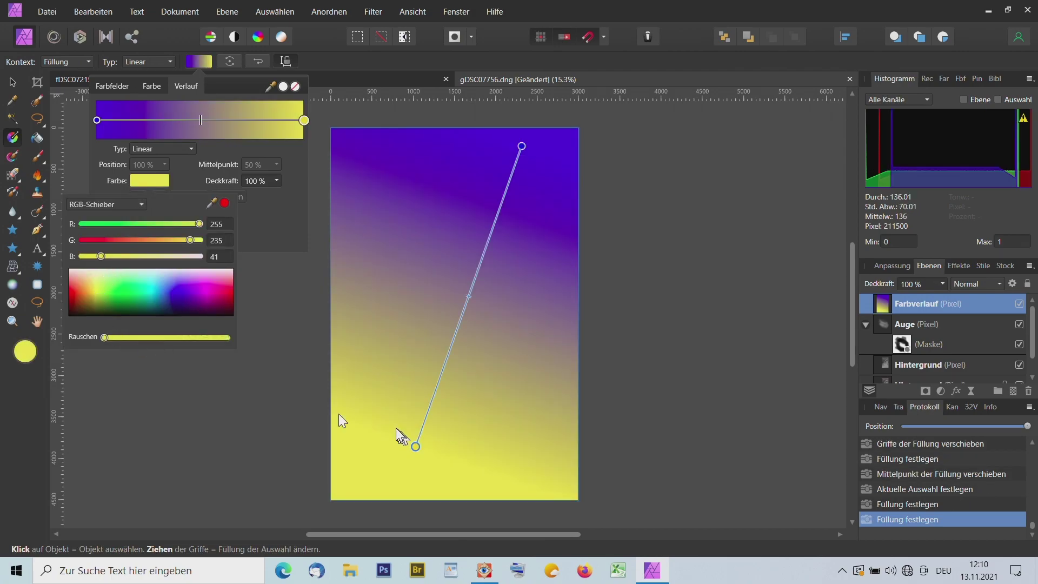
Step: Move the yellow end point slightly further toward the lower-left corner and shift the gradient's midpoint up toward the blue end
left_click_drag(414, 448, 391, 459)
left_click_drag(457, 303, 446, 328)
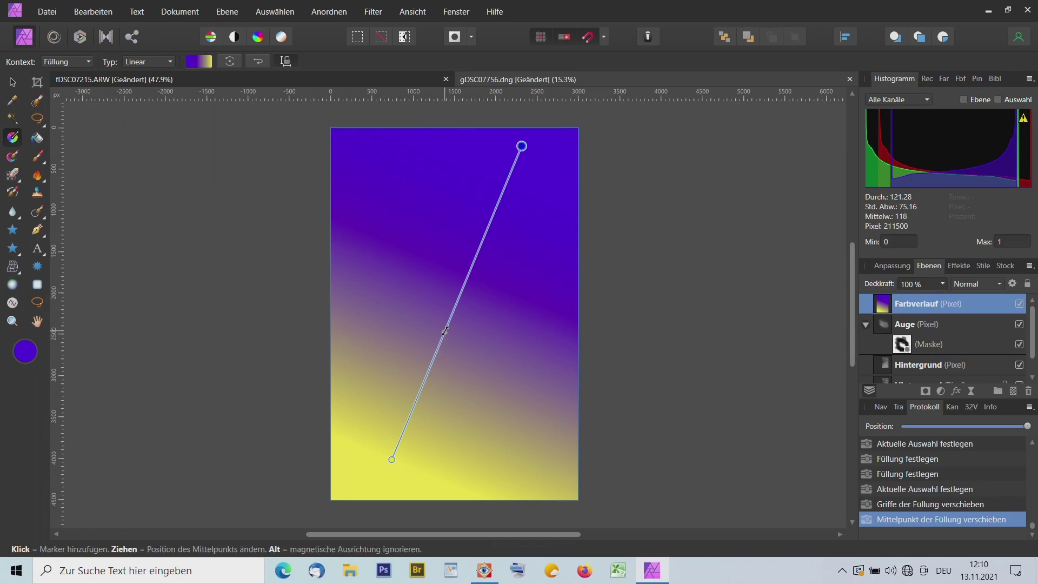
left_click_drag(444, 332, 469, 279)
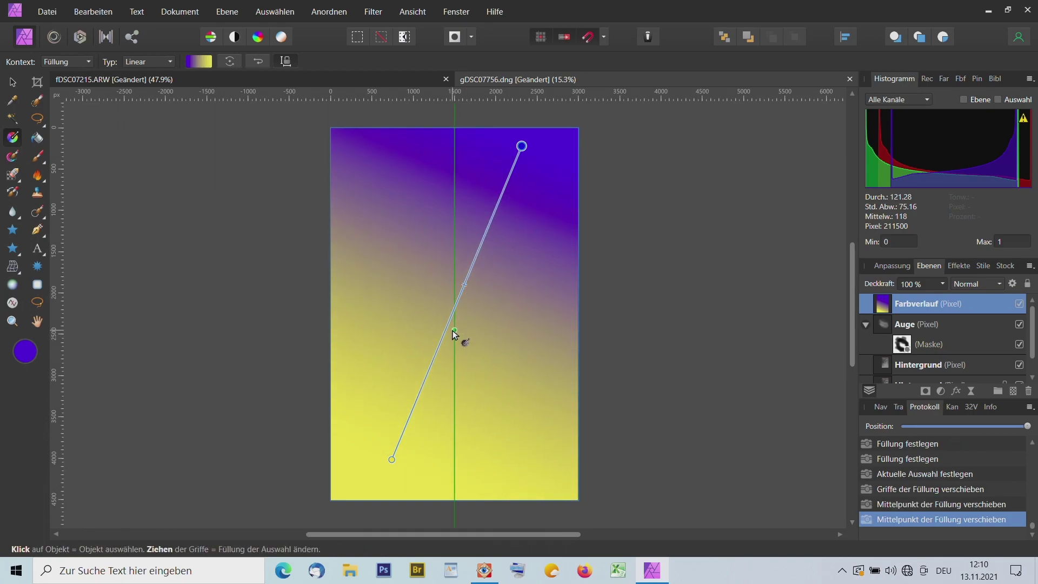
Step: Add a colour stop between the gradient's midpoint and its yellow end and colour it magenta, RGB 255, 35, 217
left_click(445, 330)
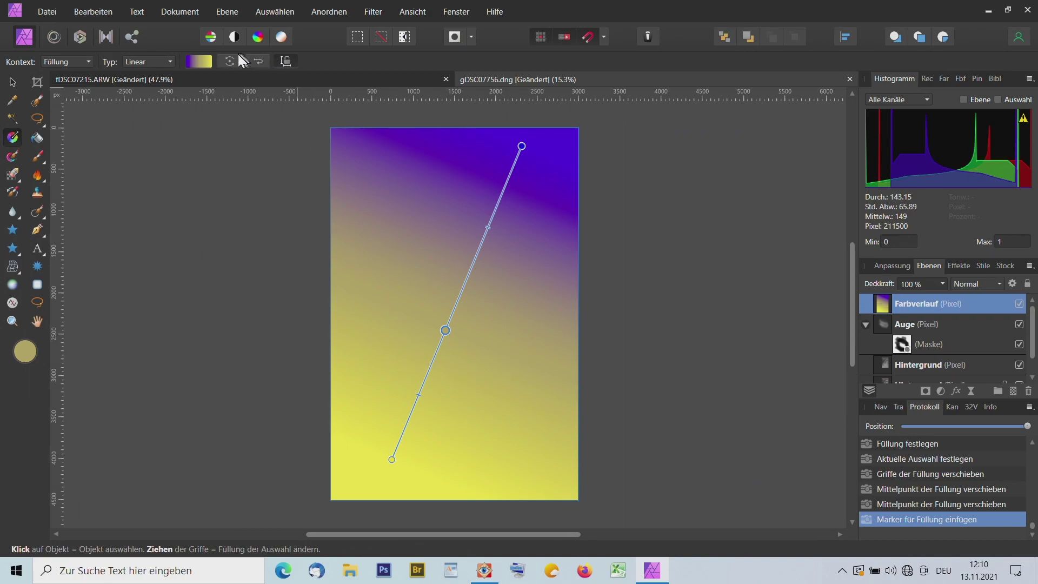
left_click(204, 60)
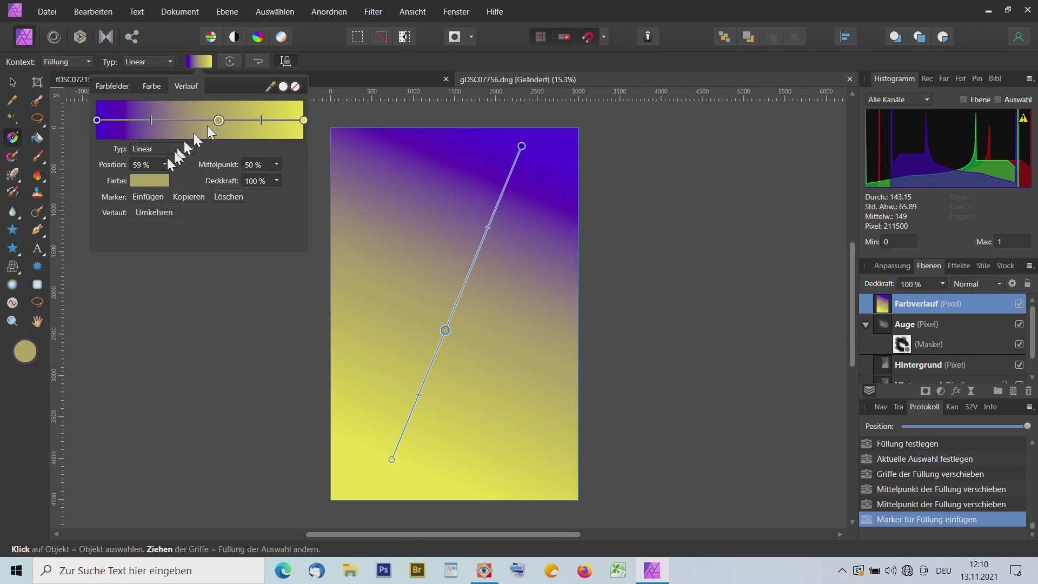
left_click(159, 179)
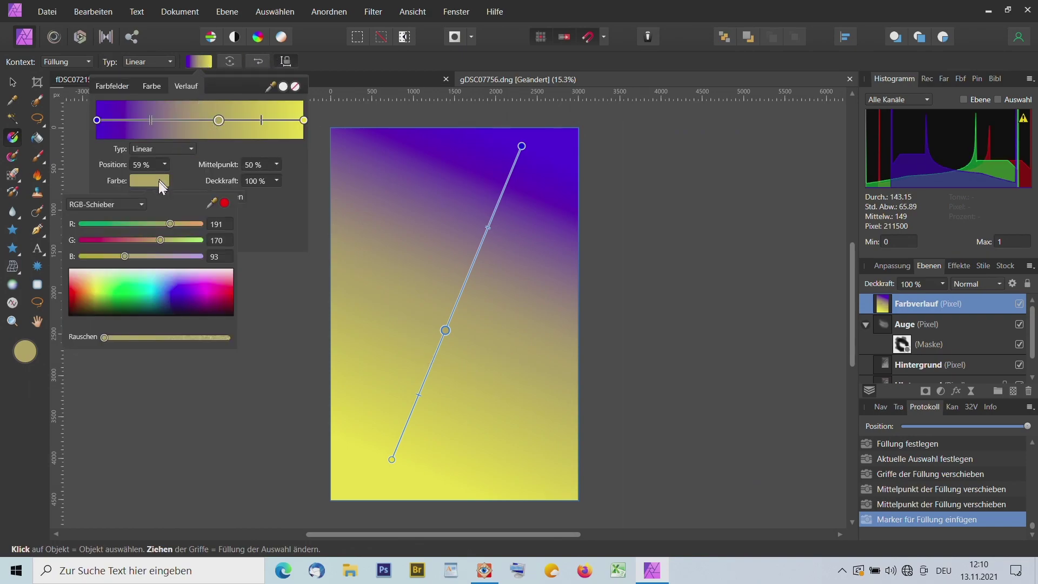
left_click(218, 282)
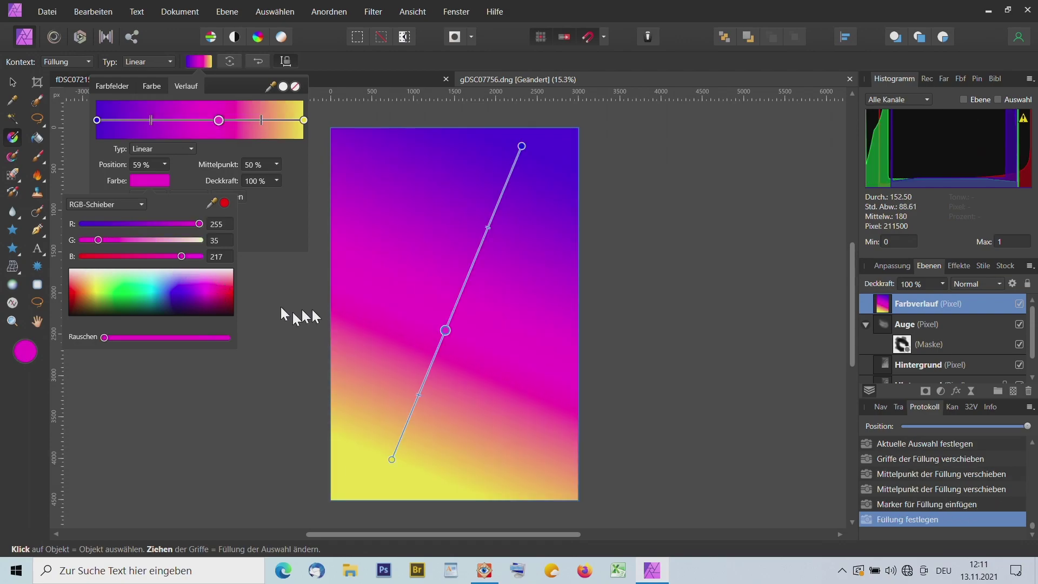
Step: Shift the magenta stop slightly toward the blue end and set the Farbverlauf layer's blend mode to Ineinanderkopieren
mouse_move(443, 329)
left_mouse_down()
mouse_move(436, 350)
mouse_move(460, 292)
left_mouse_up()
left_click(515, 294)
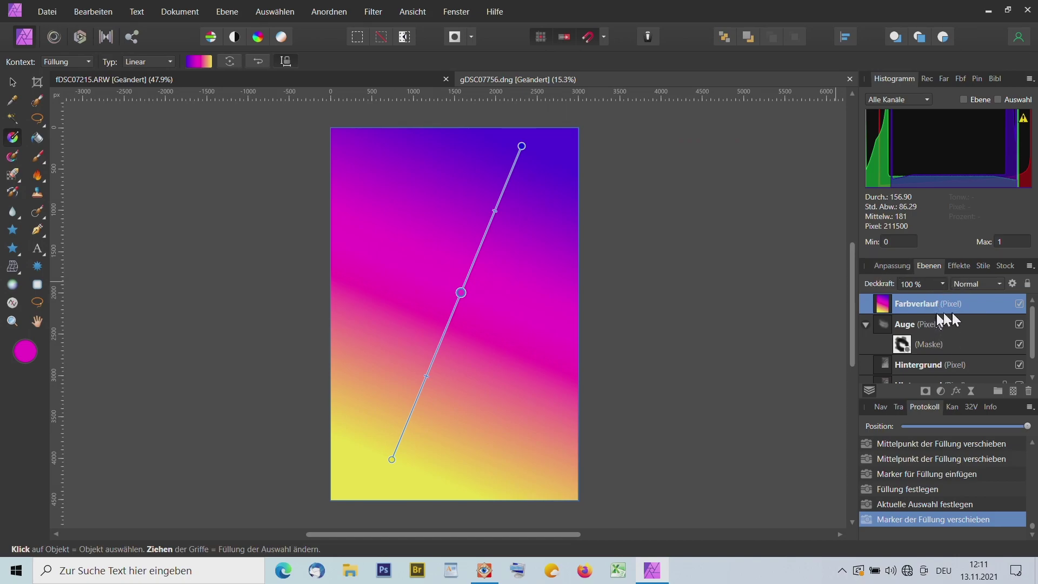
left_click(965, 285)
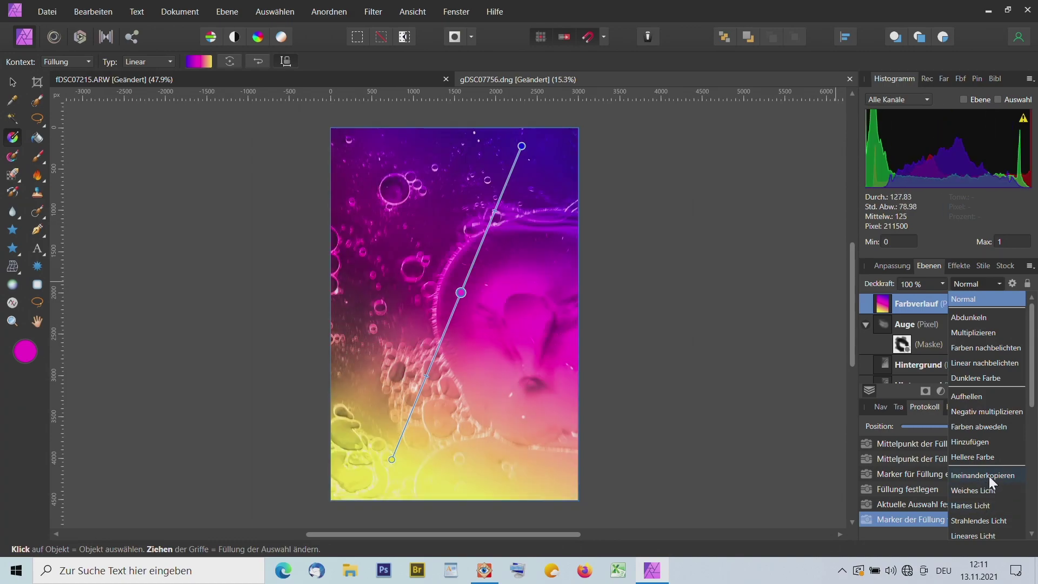
left_click(988, 475)
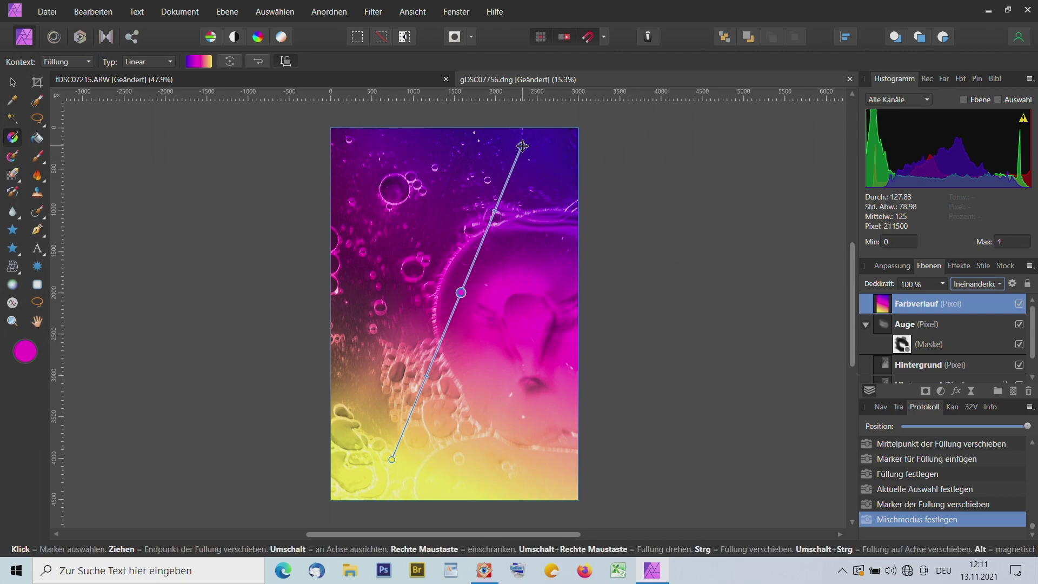
Step: Refine the gradient by moving the blue end inward, the magenta stop toward yellow, the yellow end inward and the magenta-yellow midpoint toward yellow
left_click_drag(521, 146, 500, 150)
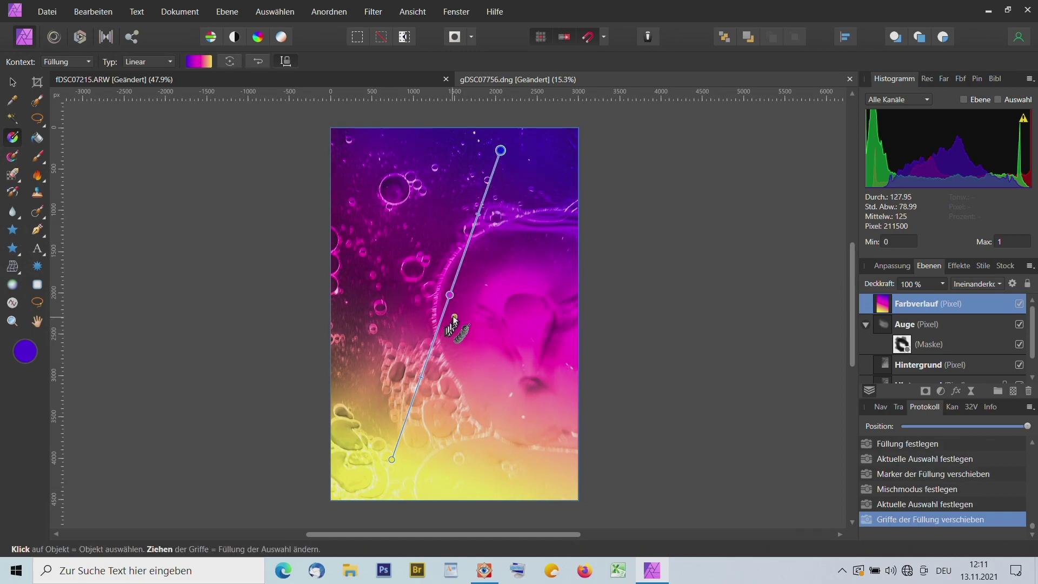
left_click_drag(450, 295, 412, 352)
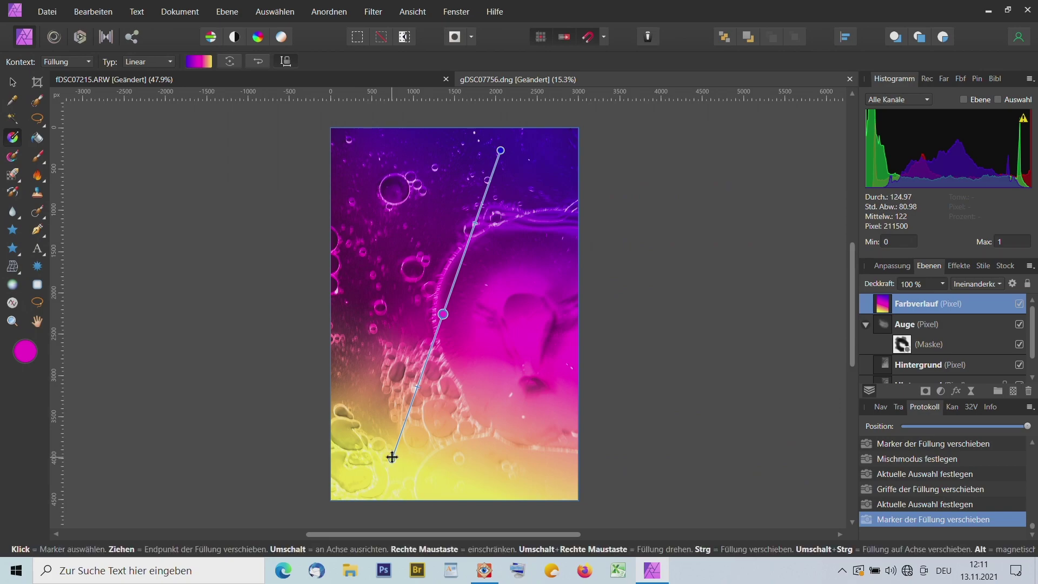
left_click_drag(392, 457, 398, 445)
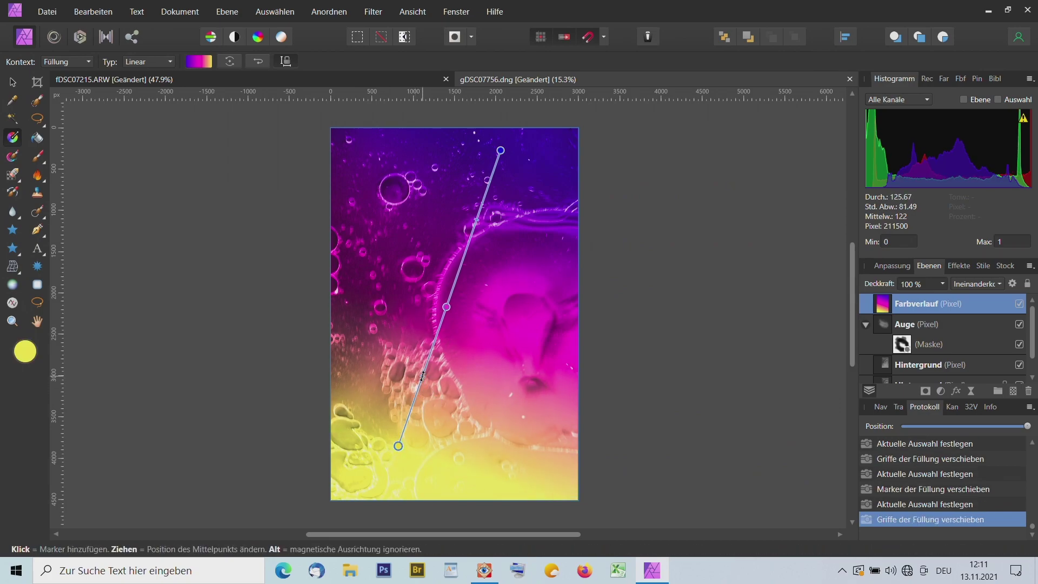
left_click_drag(422, 377, 406, 405)
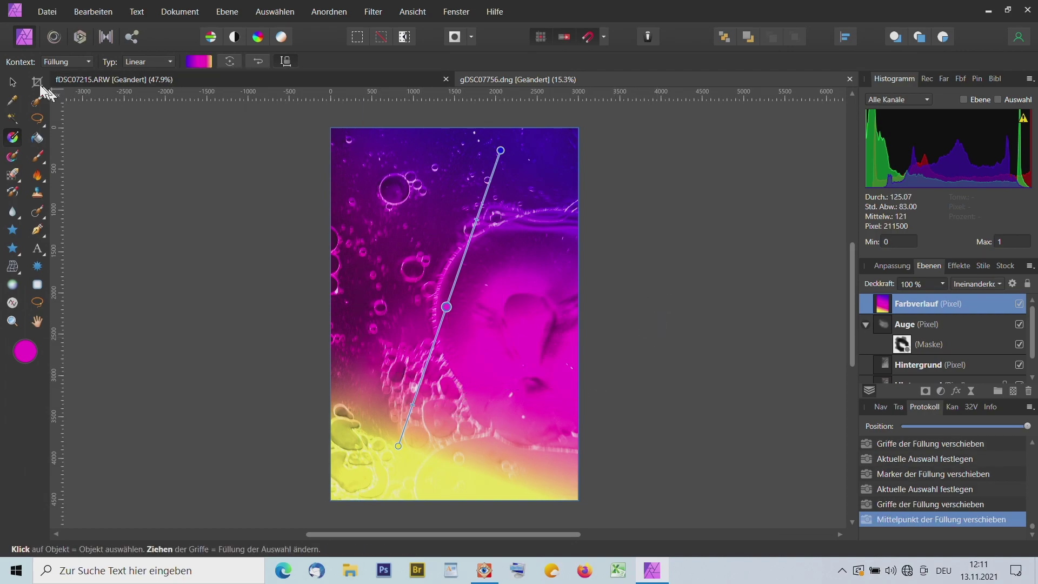
Step: Try the Farbverlauf layer at 75 % opacity, return it to 100 % and deselect the layer
left_click(13, 82)
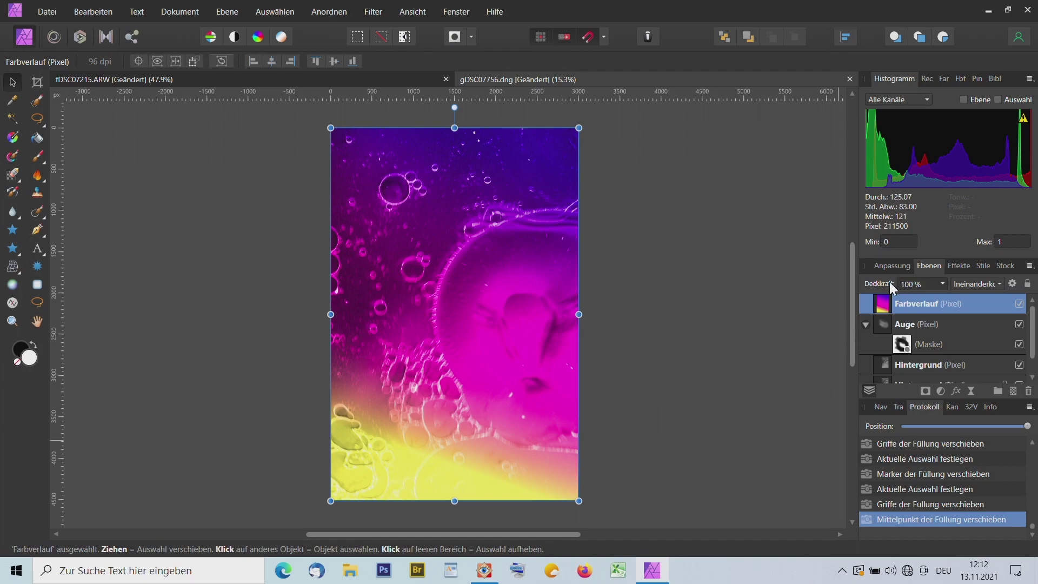
left_click_drag(890, 281, 851, 297)
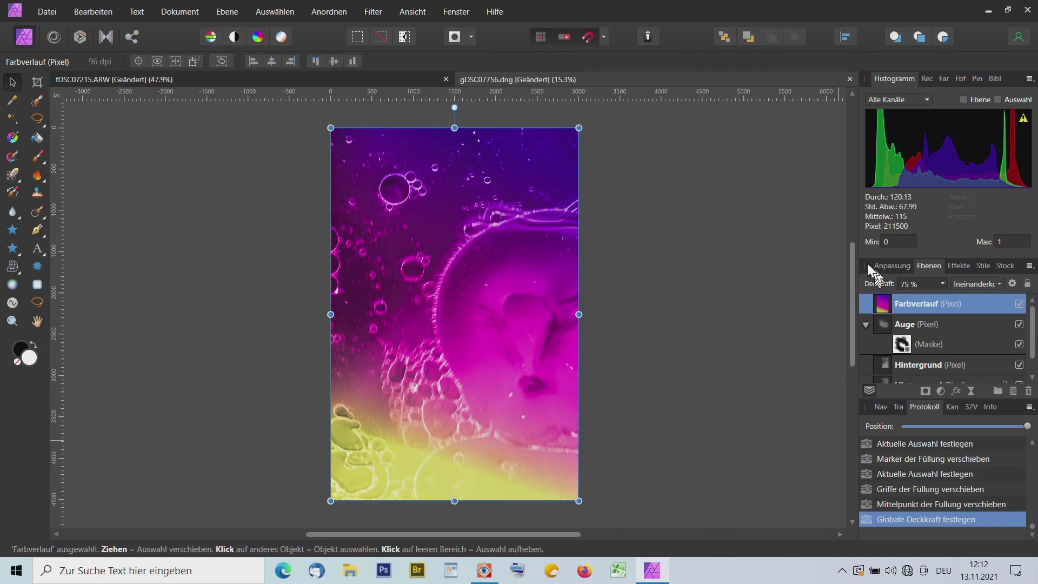
left_click_drag(871, 284, 1016, 304)
left_click(862, 323)
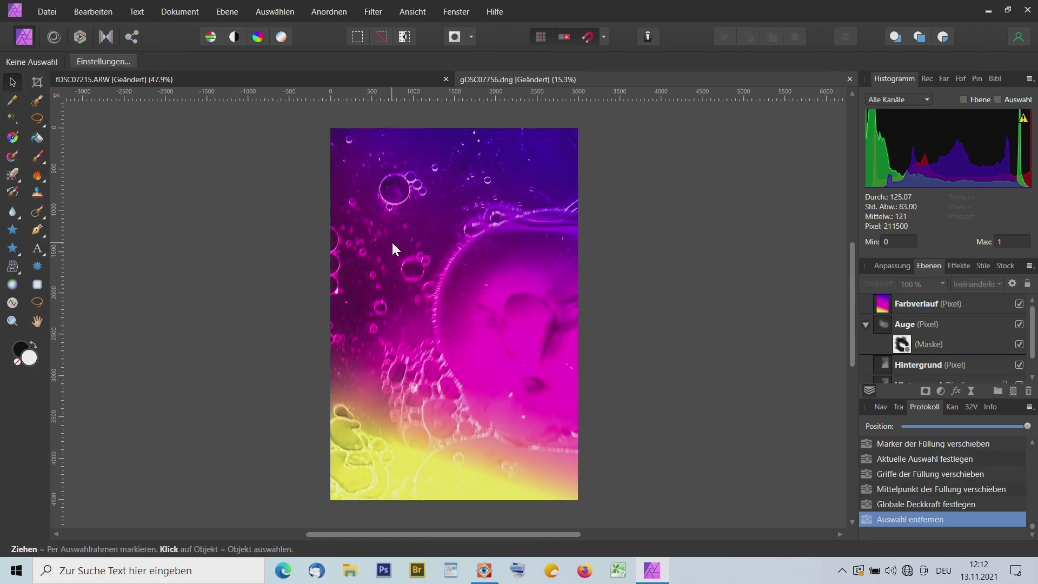
Step: Prepare a JPEG export of the image with a height of 2160 px and proportional width
left_click(41, 12)
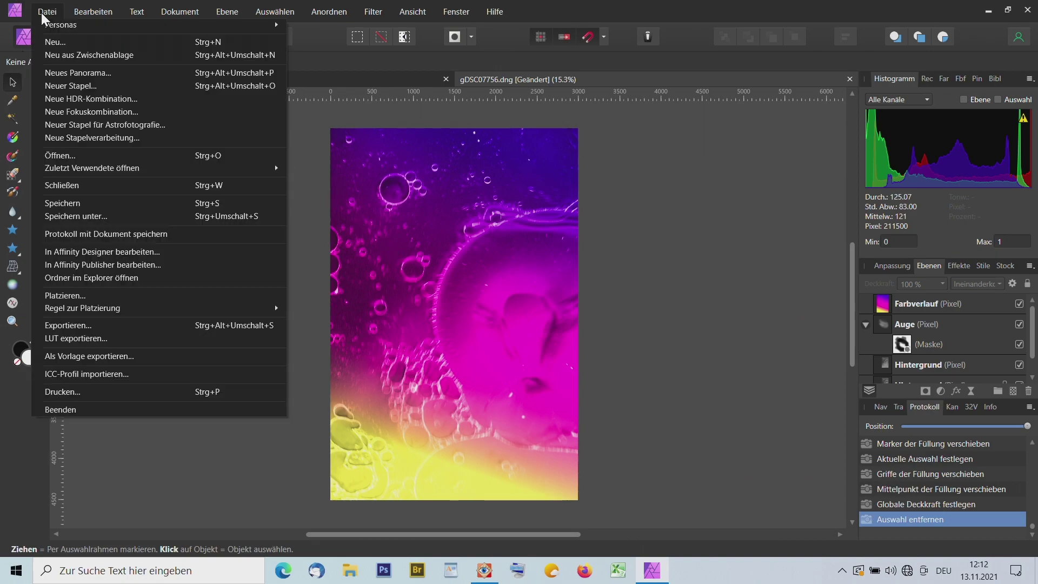
left_click(141, 325)
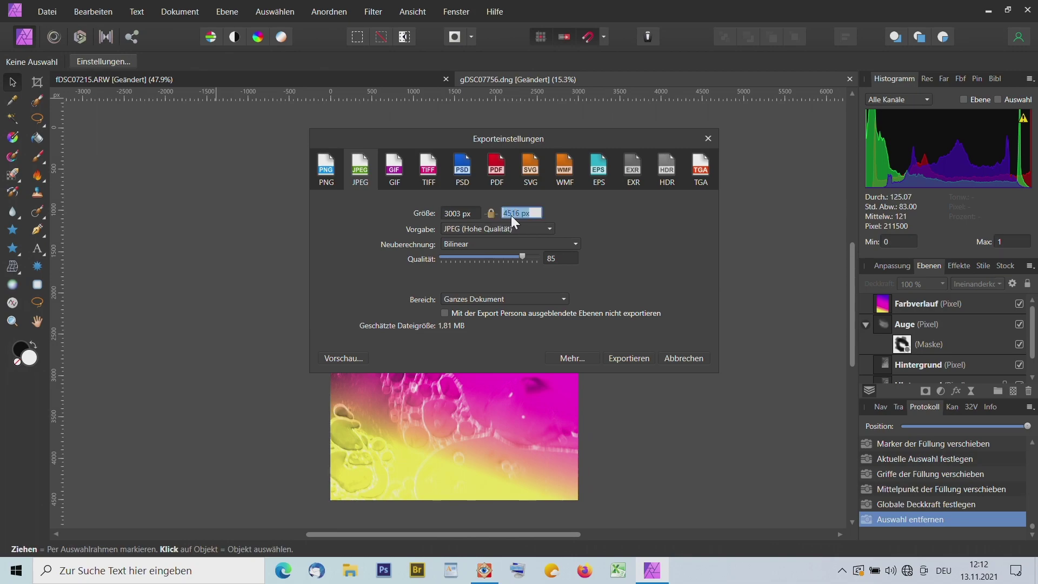
type("2160")
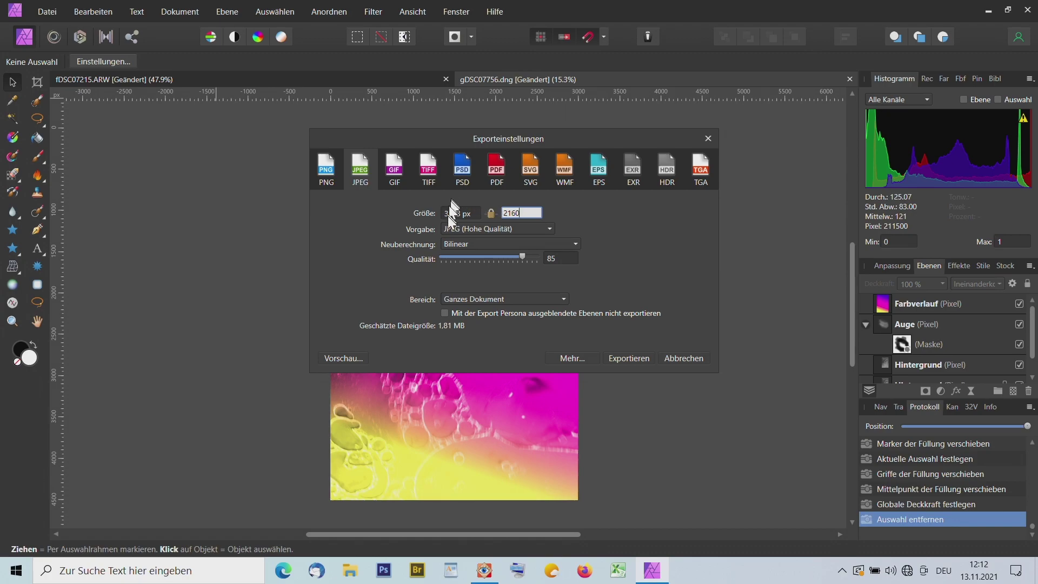
left_click(459, 215)
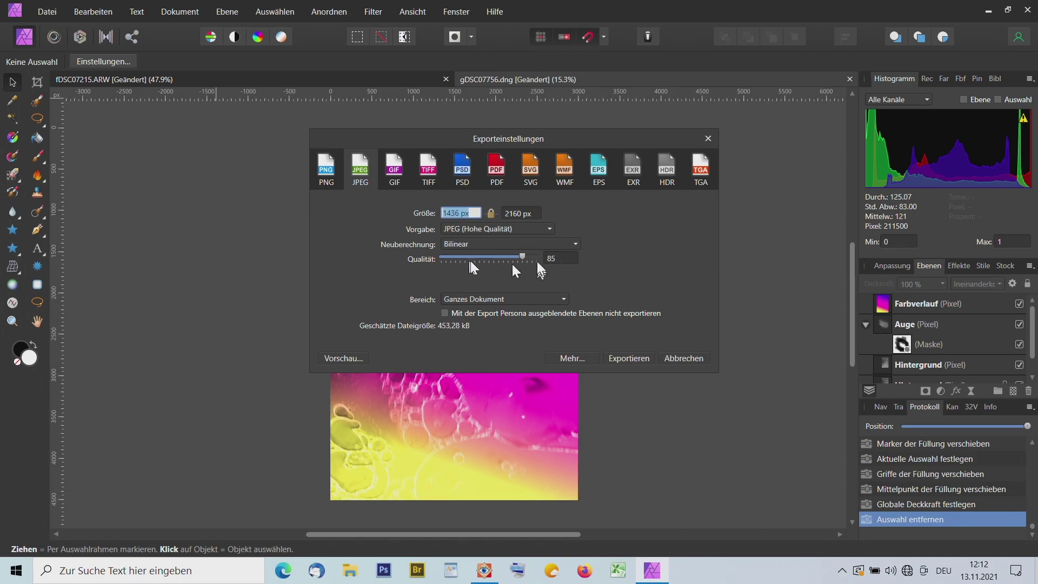
Step: Export the JPEG to the 9.Fototag folder under the file name gDSC07756rr
left_click(640, 354)
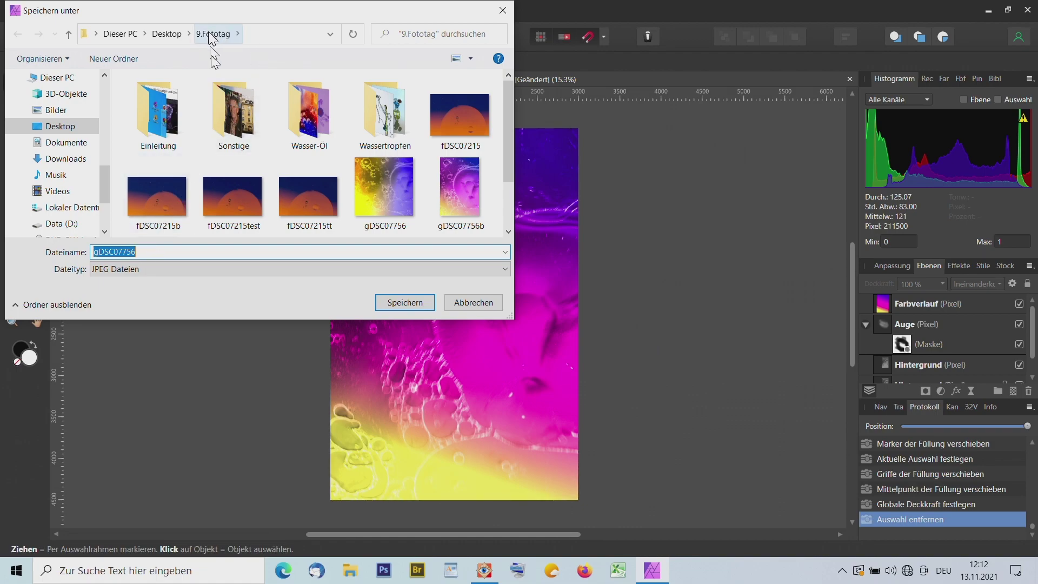
left_click(177, 250)
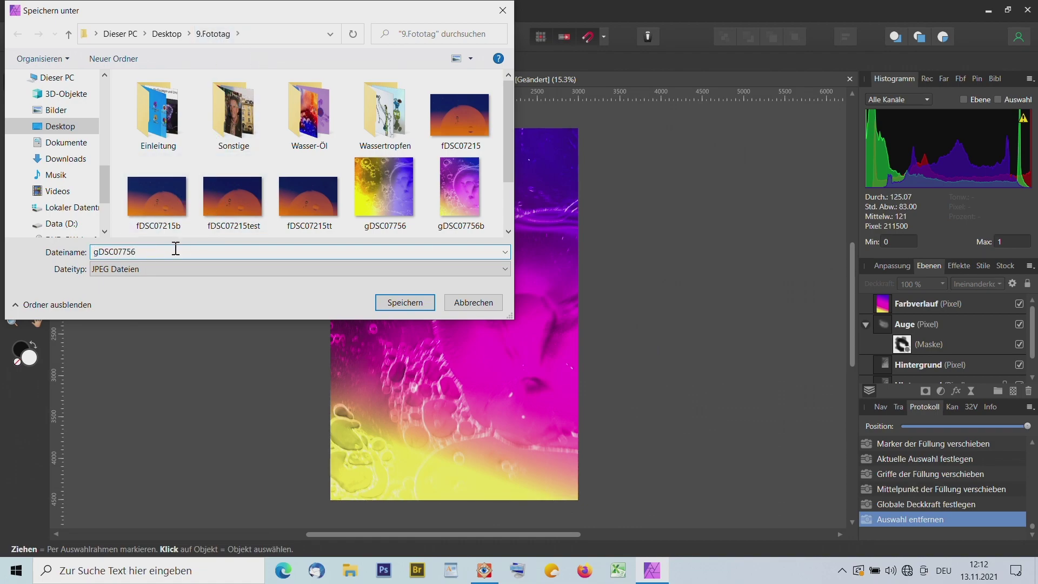
type("rr")
left_click(414, 299)
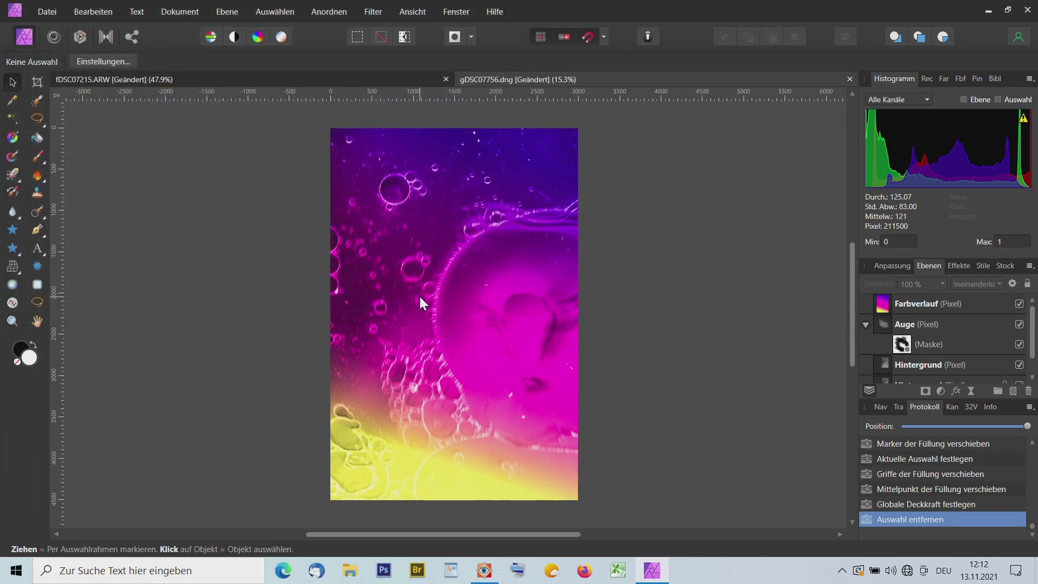